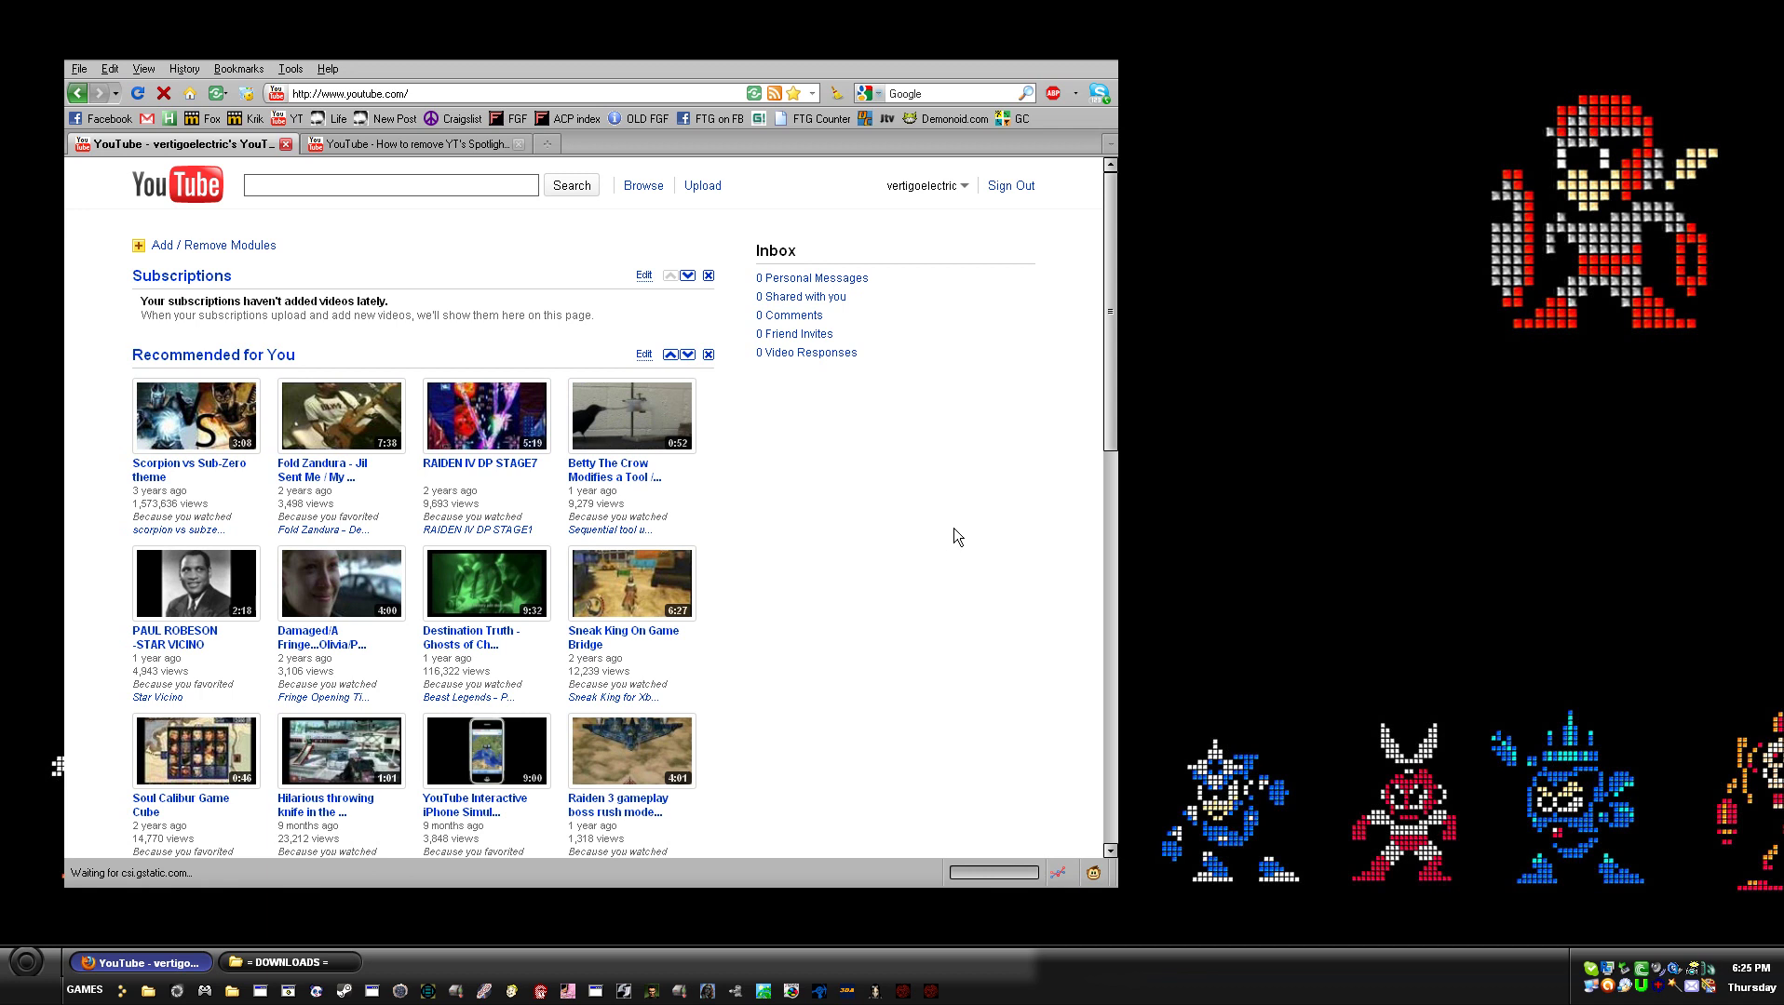
# - Open the tutorial on removing Spotlight, Trending and Featured, and watch it full screen to 5:57
pyautogui.click(395, 143)
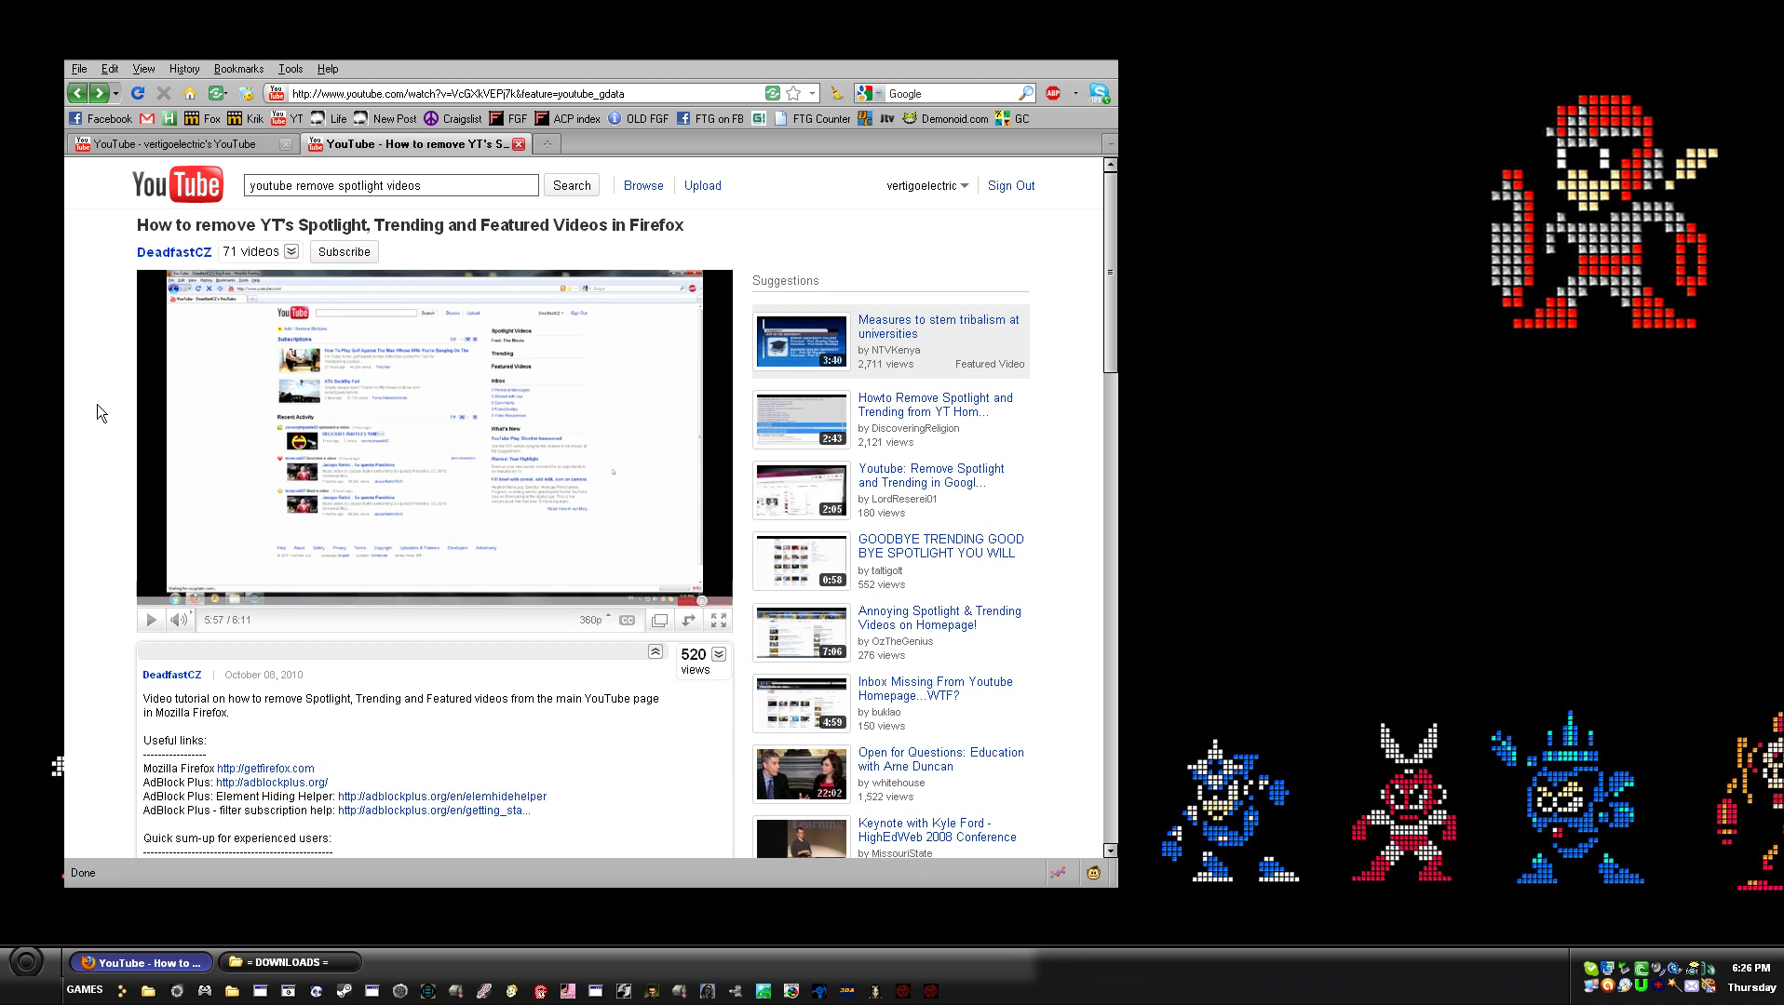
pyautogui.scroll(-3, 96, 525)
pyautogui.scroll(3, 96, 521)
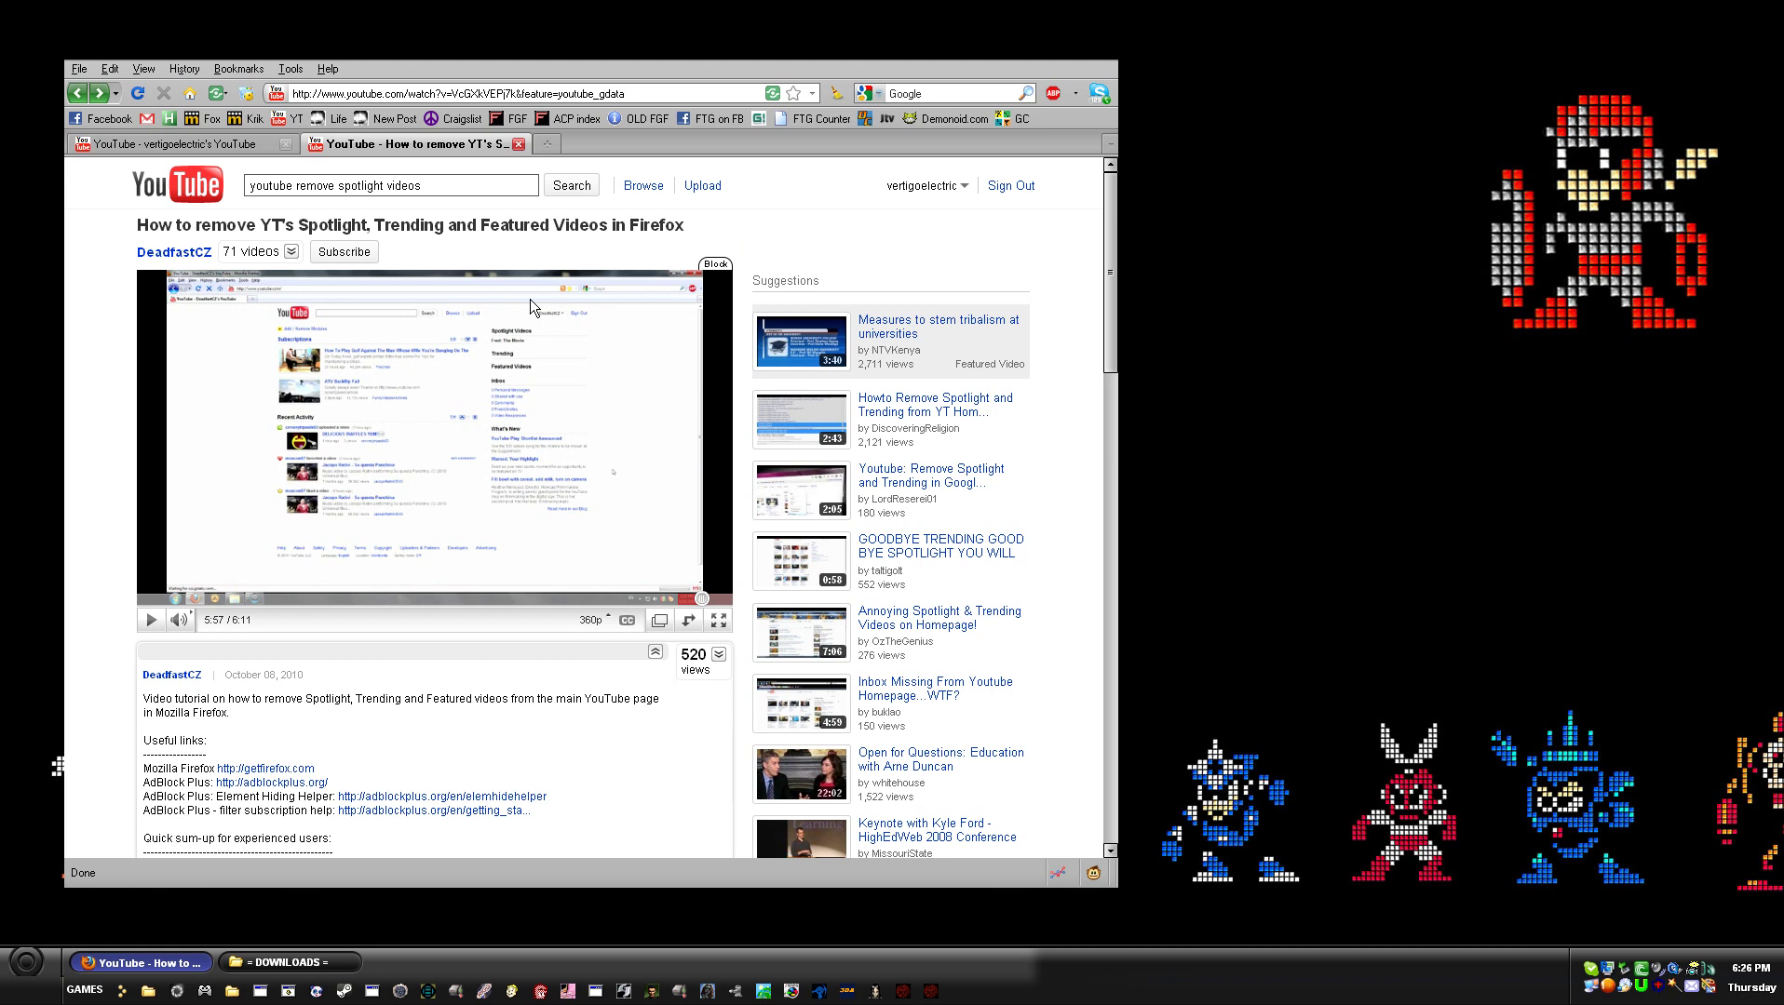
pyautogui.click(718, 622)
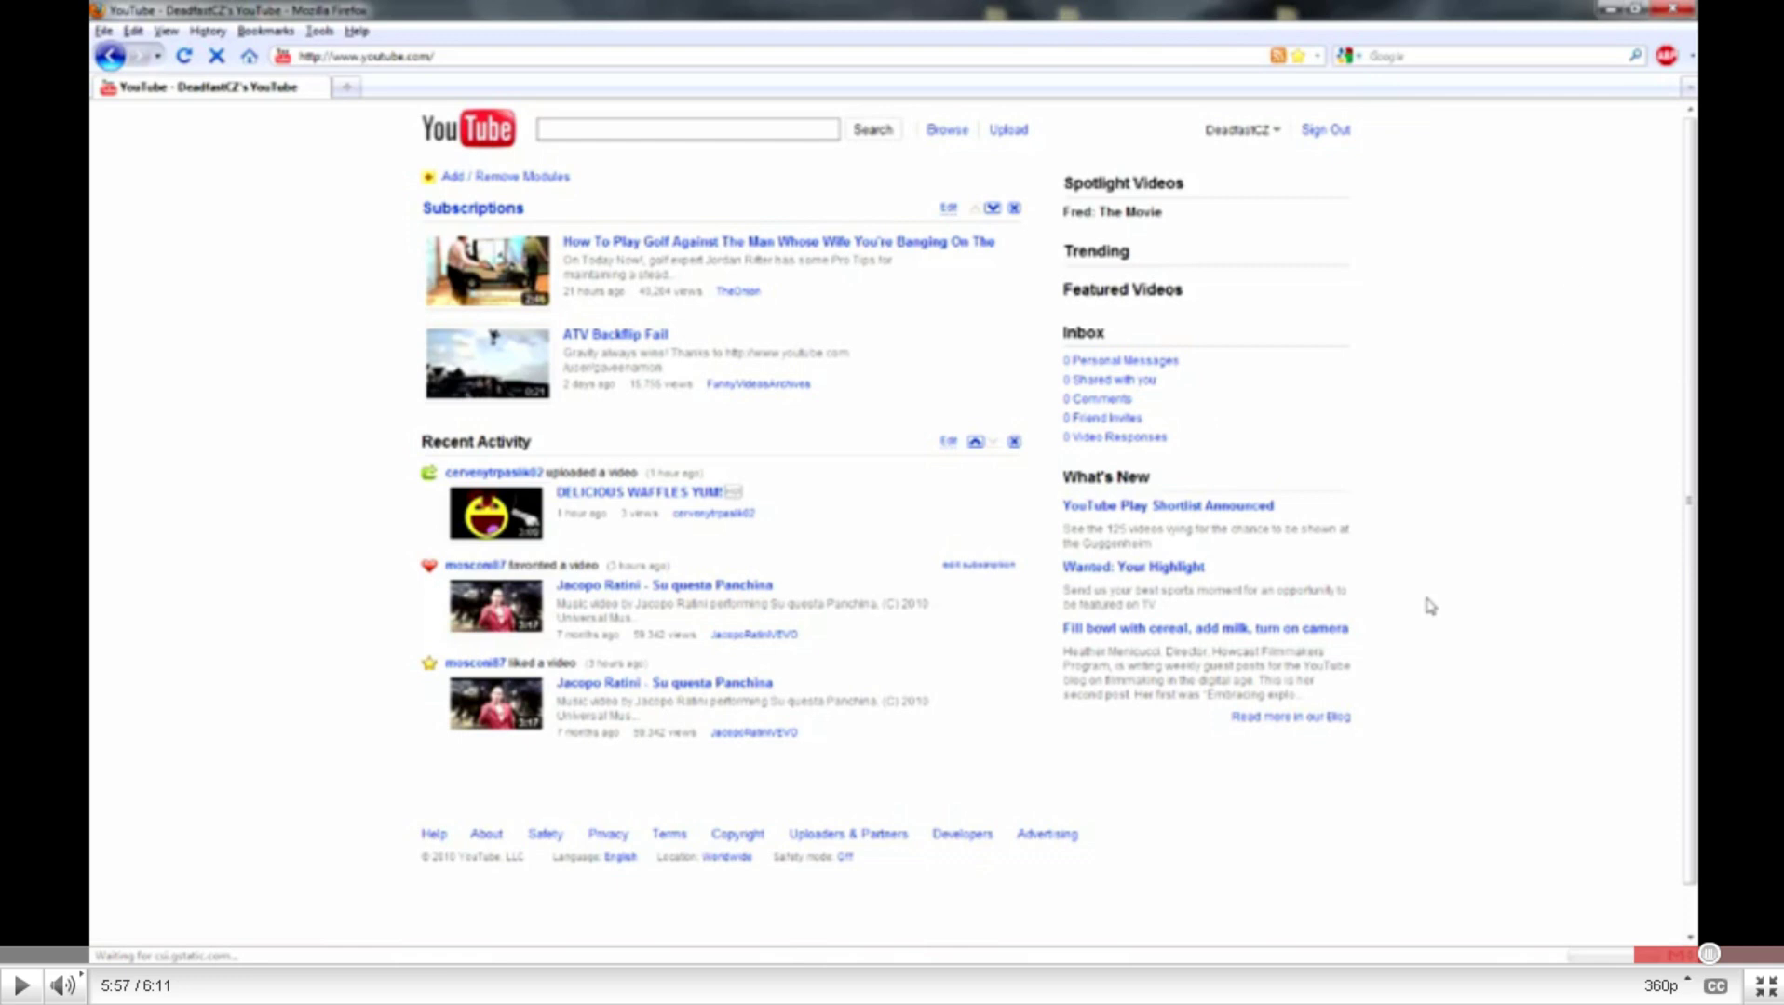
pyautogui.press('Escape')
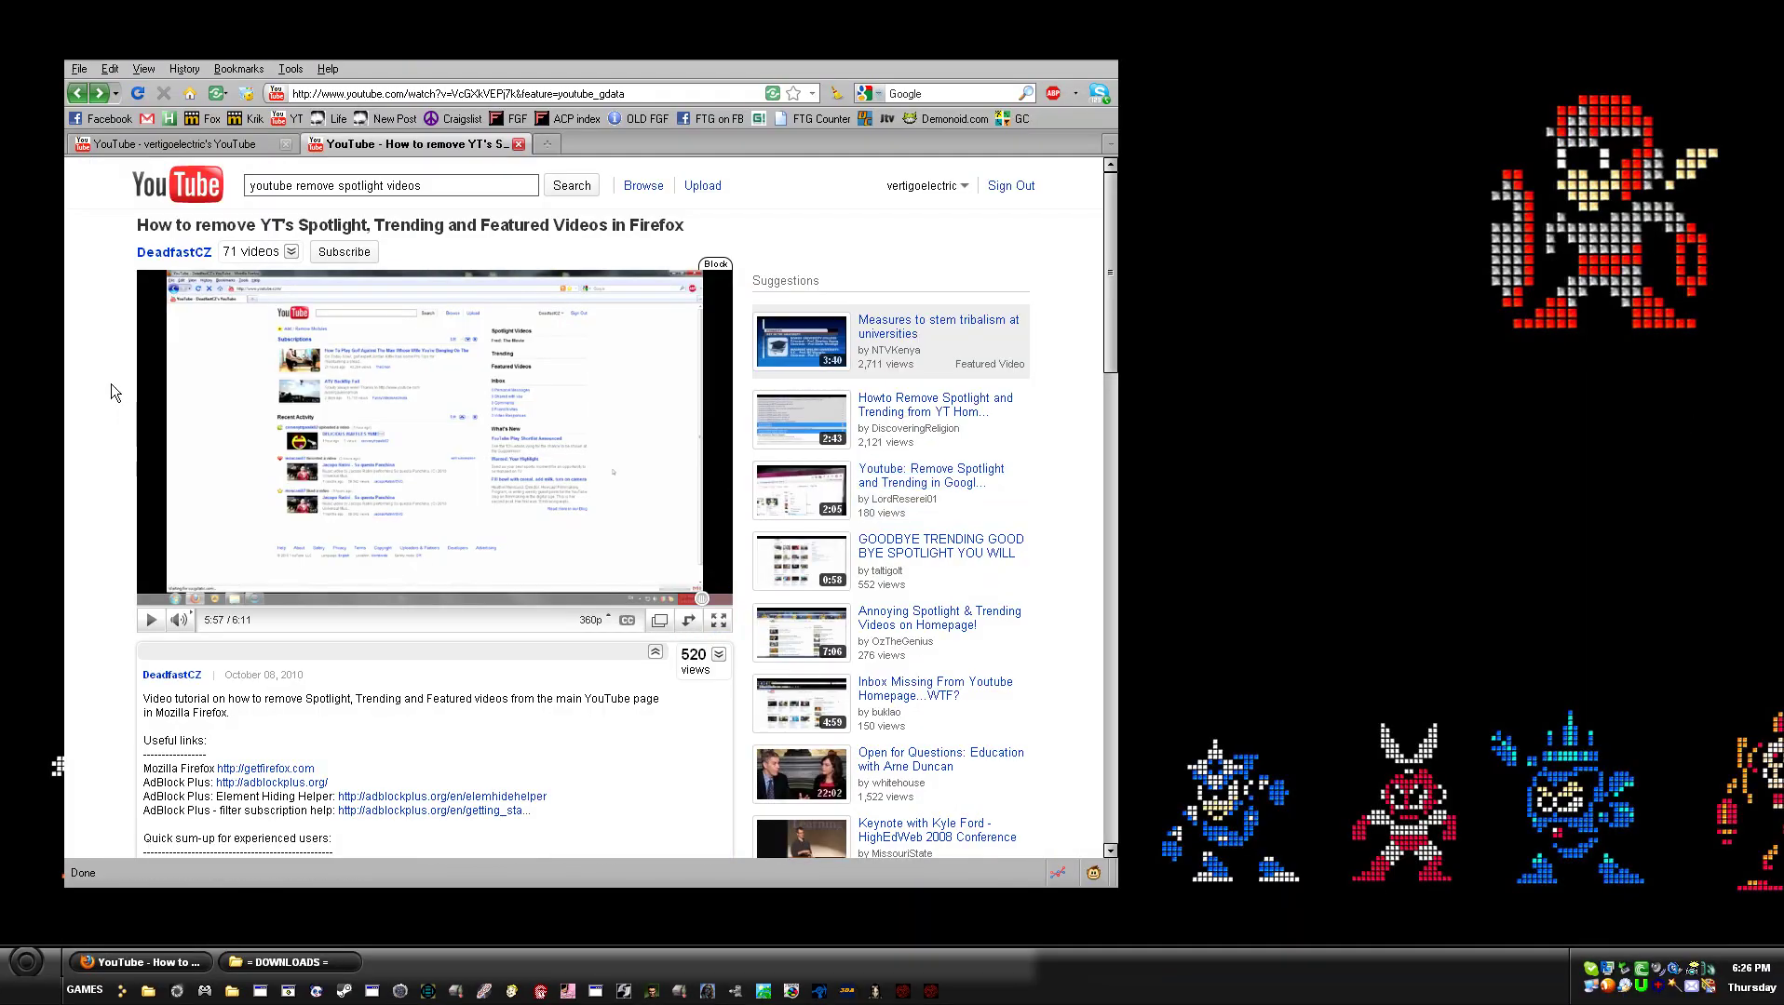
# - Reload the YouTube homepage via its logo for fresh Recommended for You videos, then return to the top
pyautogui.click(223, 145)
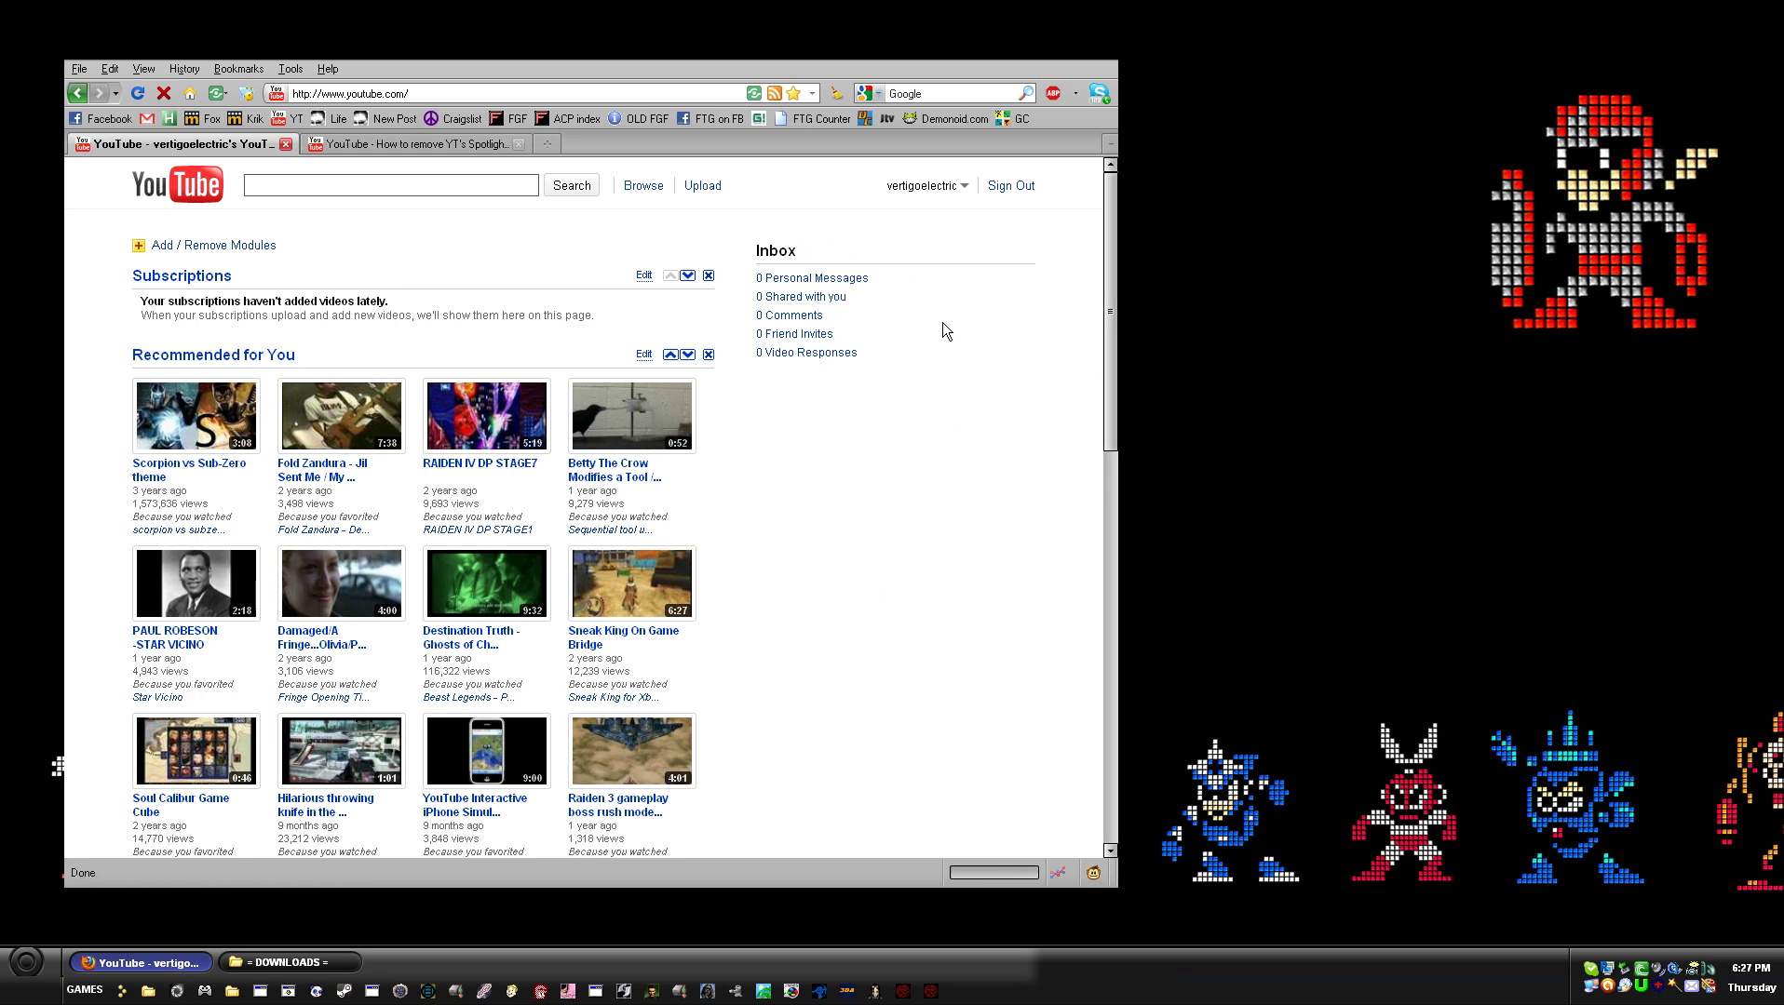
pyautogui.click(210, 189)
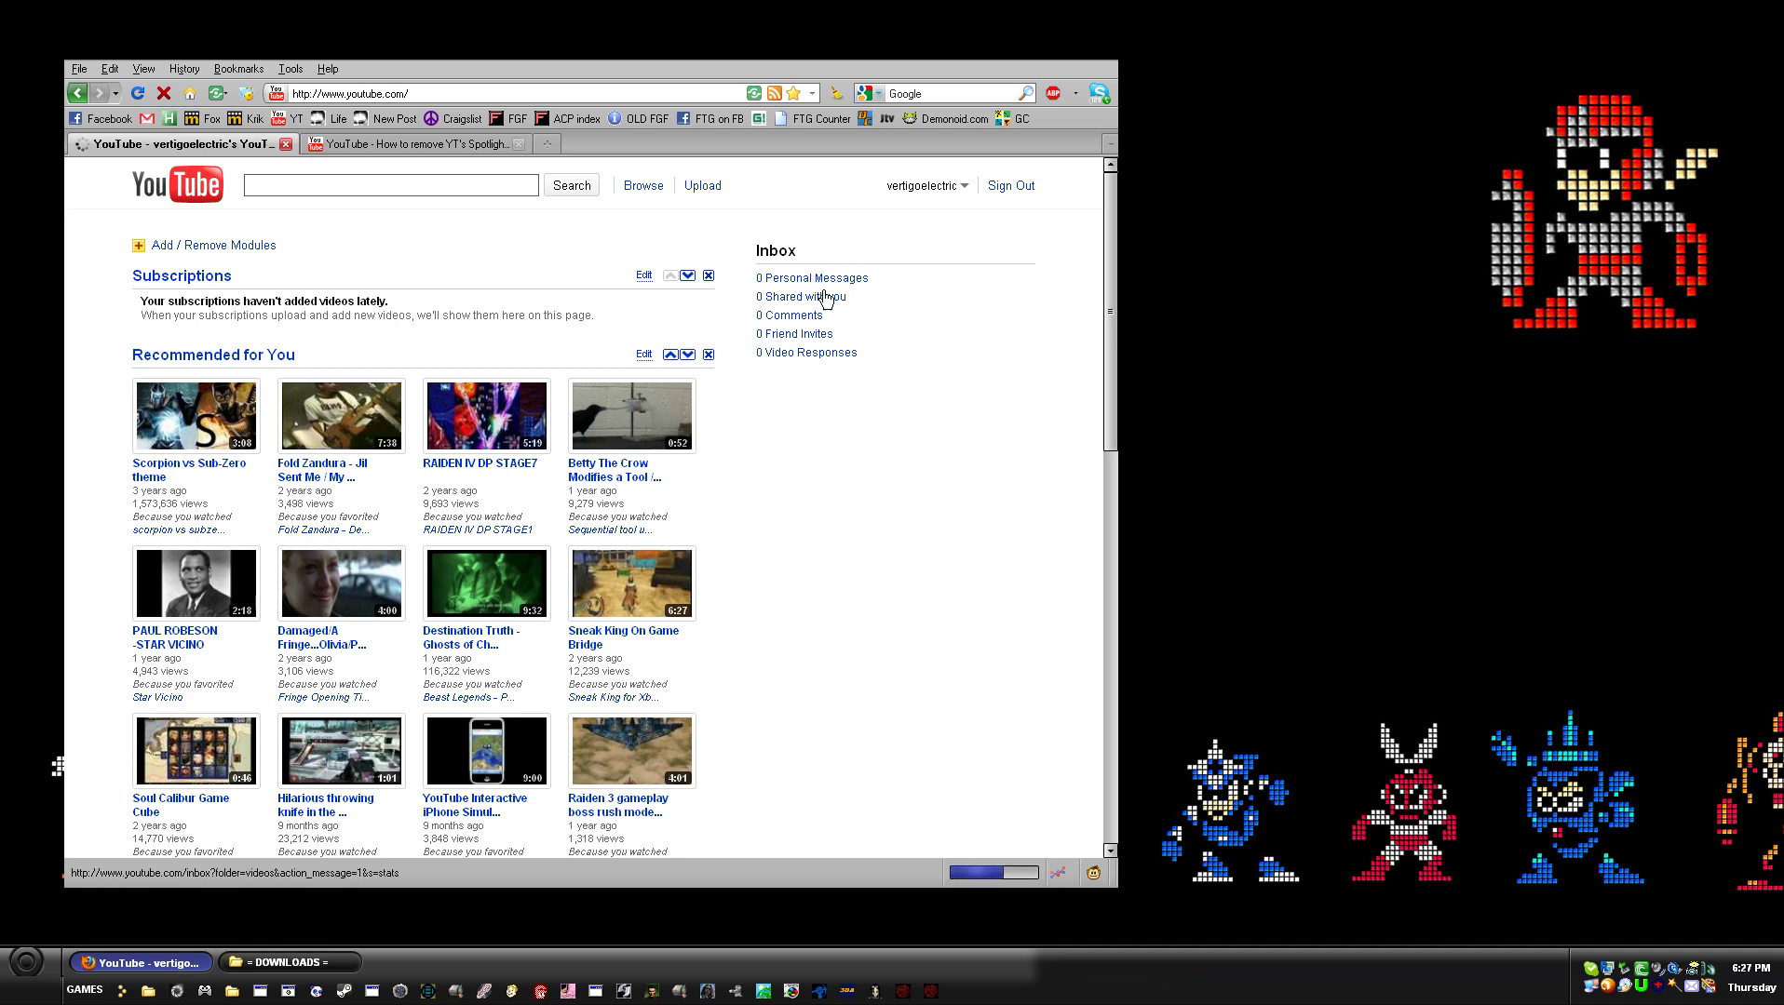
pyautogui.scroll(-15, 1109, 419)
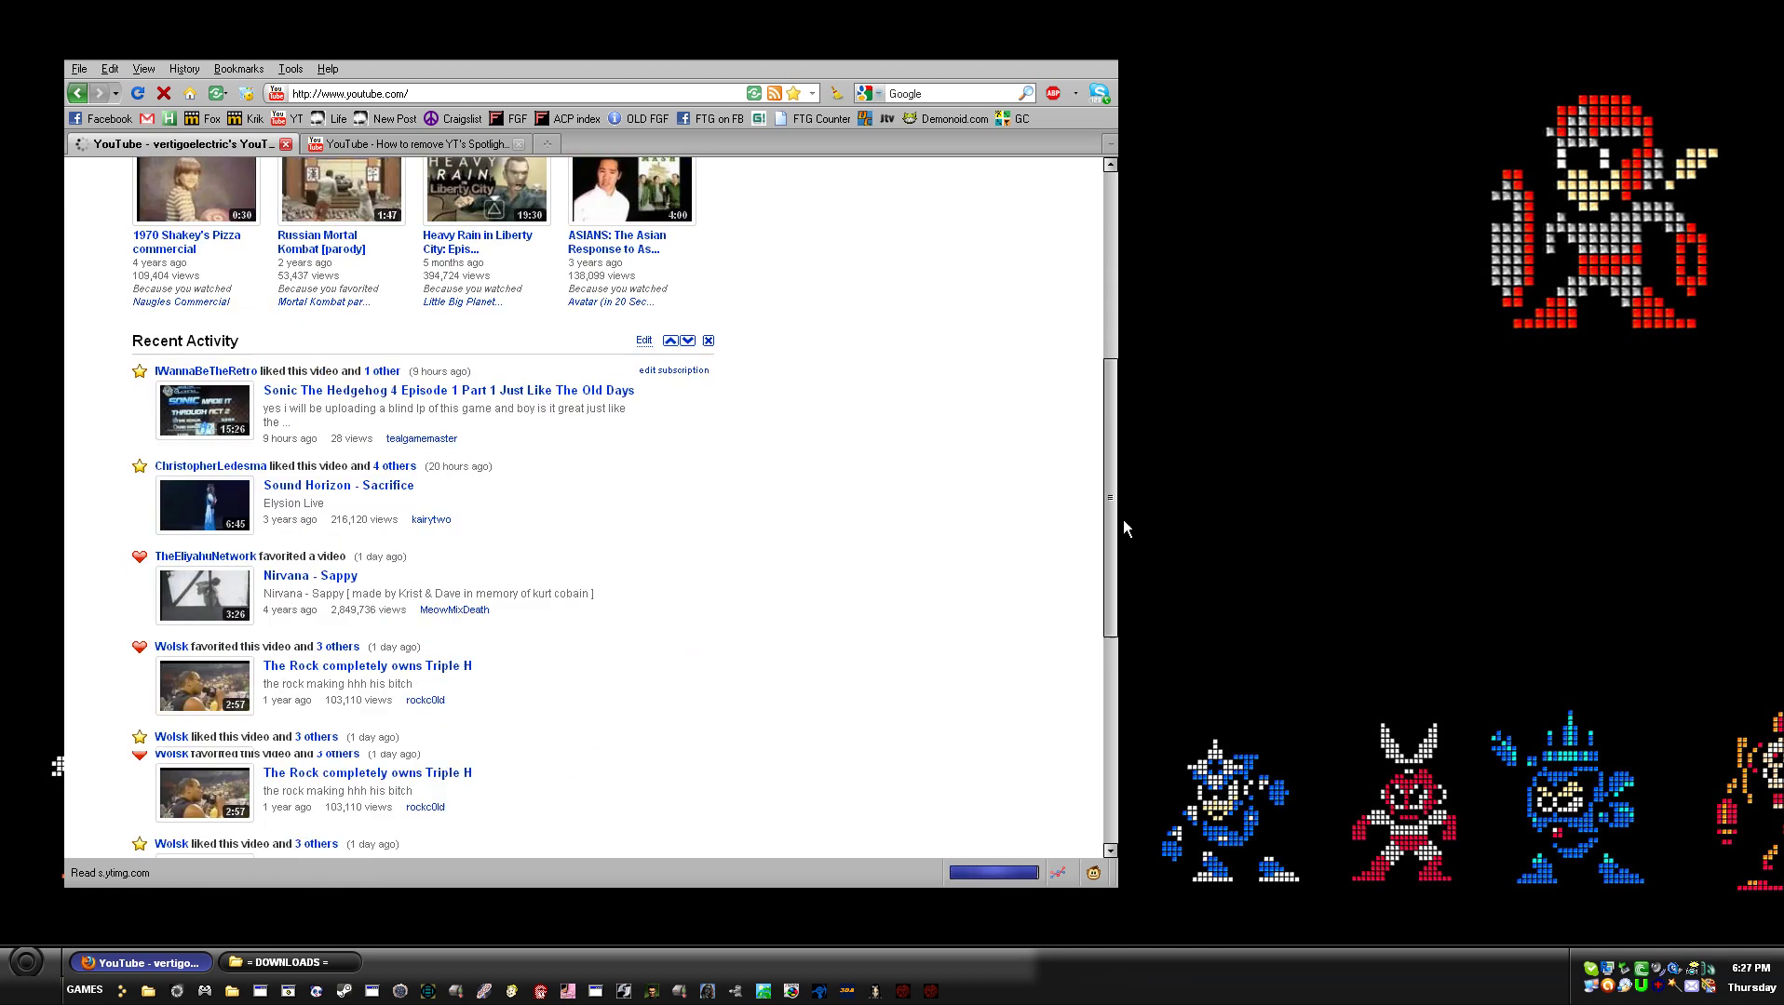
pyautogui.moveTo(1113, 503); pyautogui.dragTo(1115, 259)
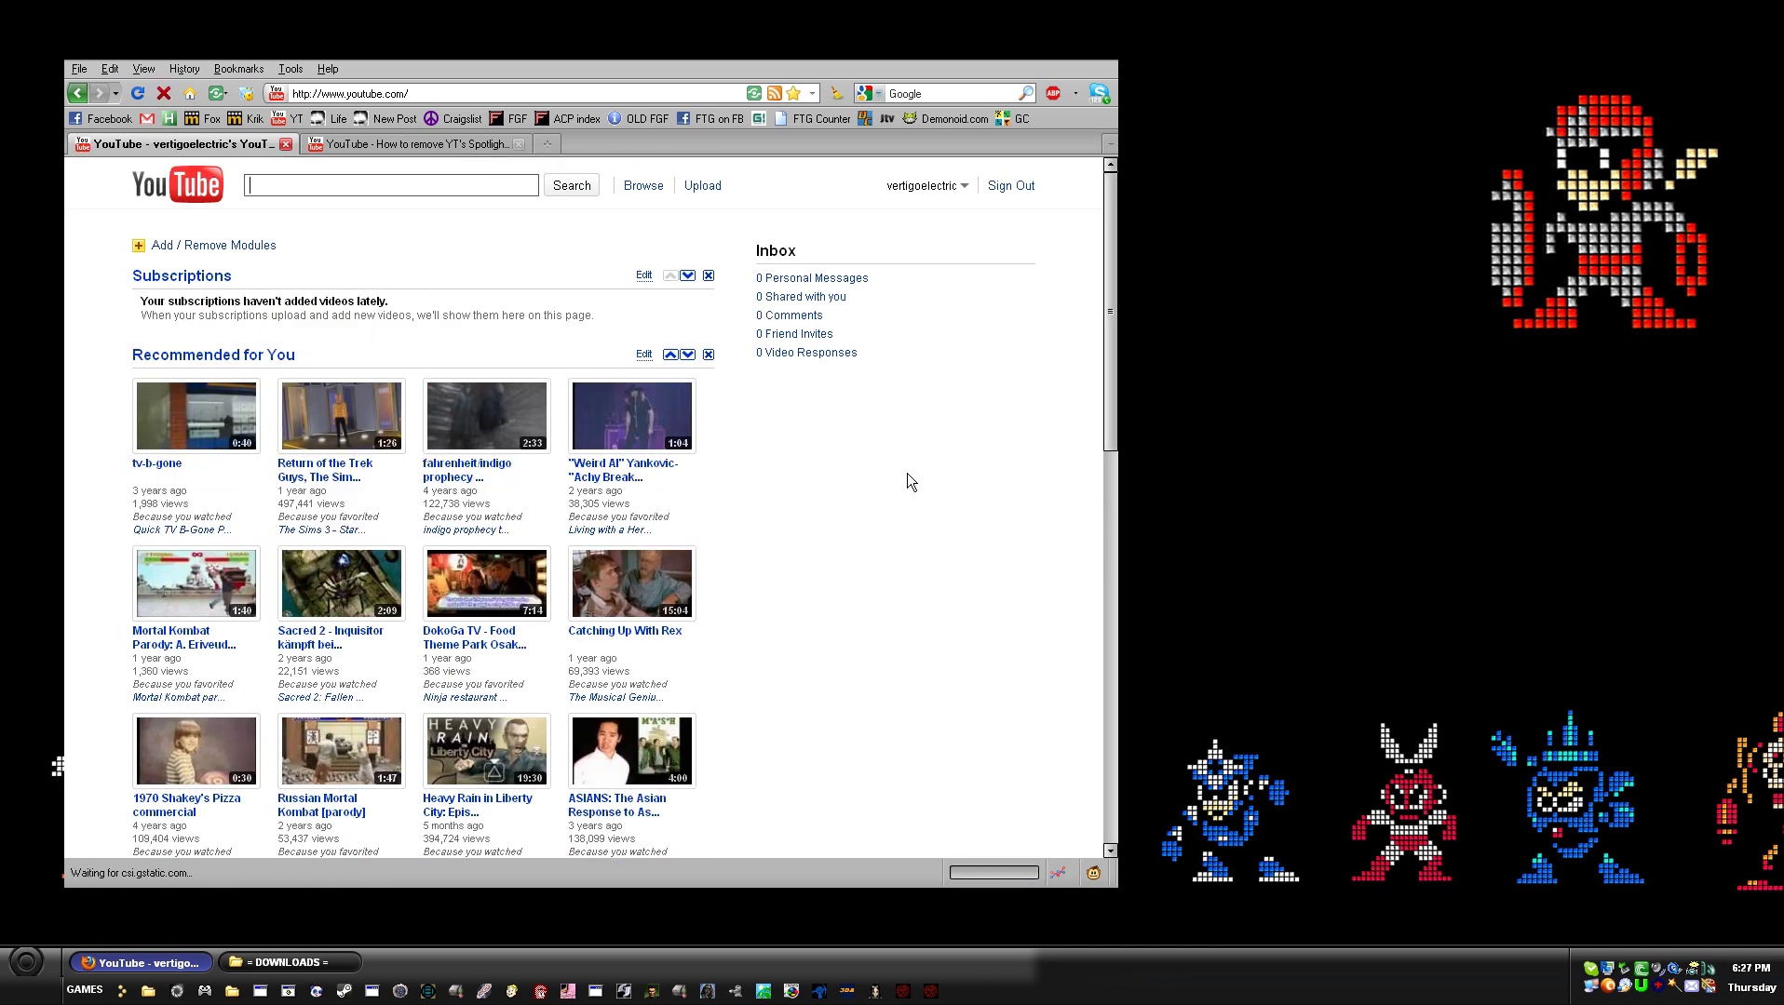
# - Delete all four youtube.com element-hiding rules in Adblock Plus Preferences and save
pyautogui.click(1076, 94)
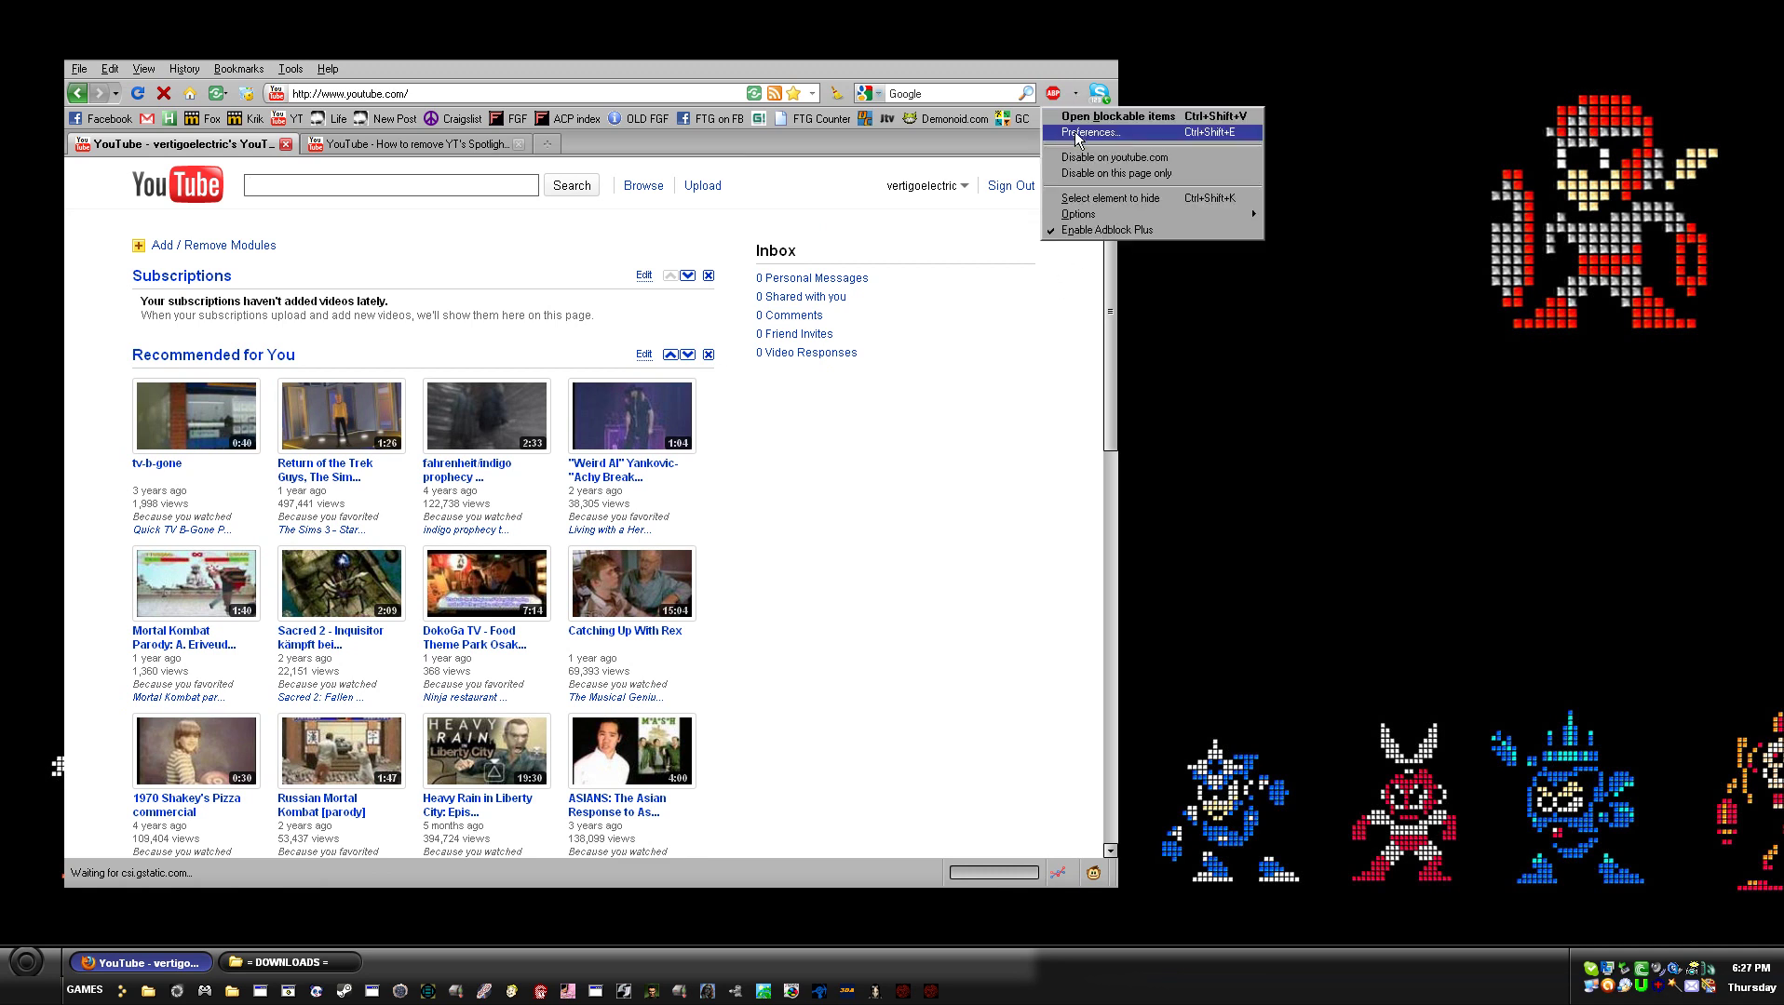
pyautogui.click(1087, 132)
pyautogui.moveTo(569, 462); pyautogui.dragTo(761, 443)
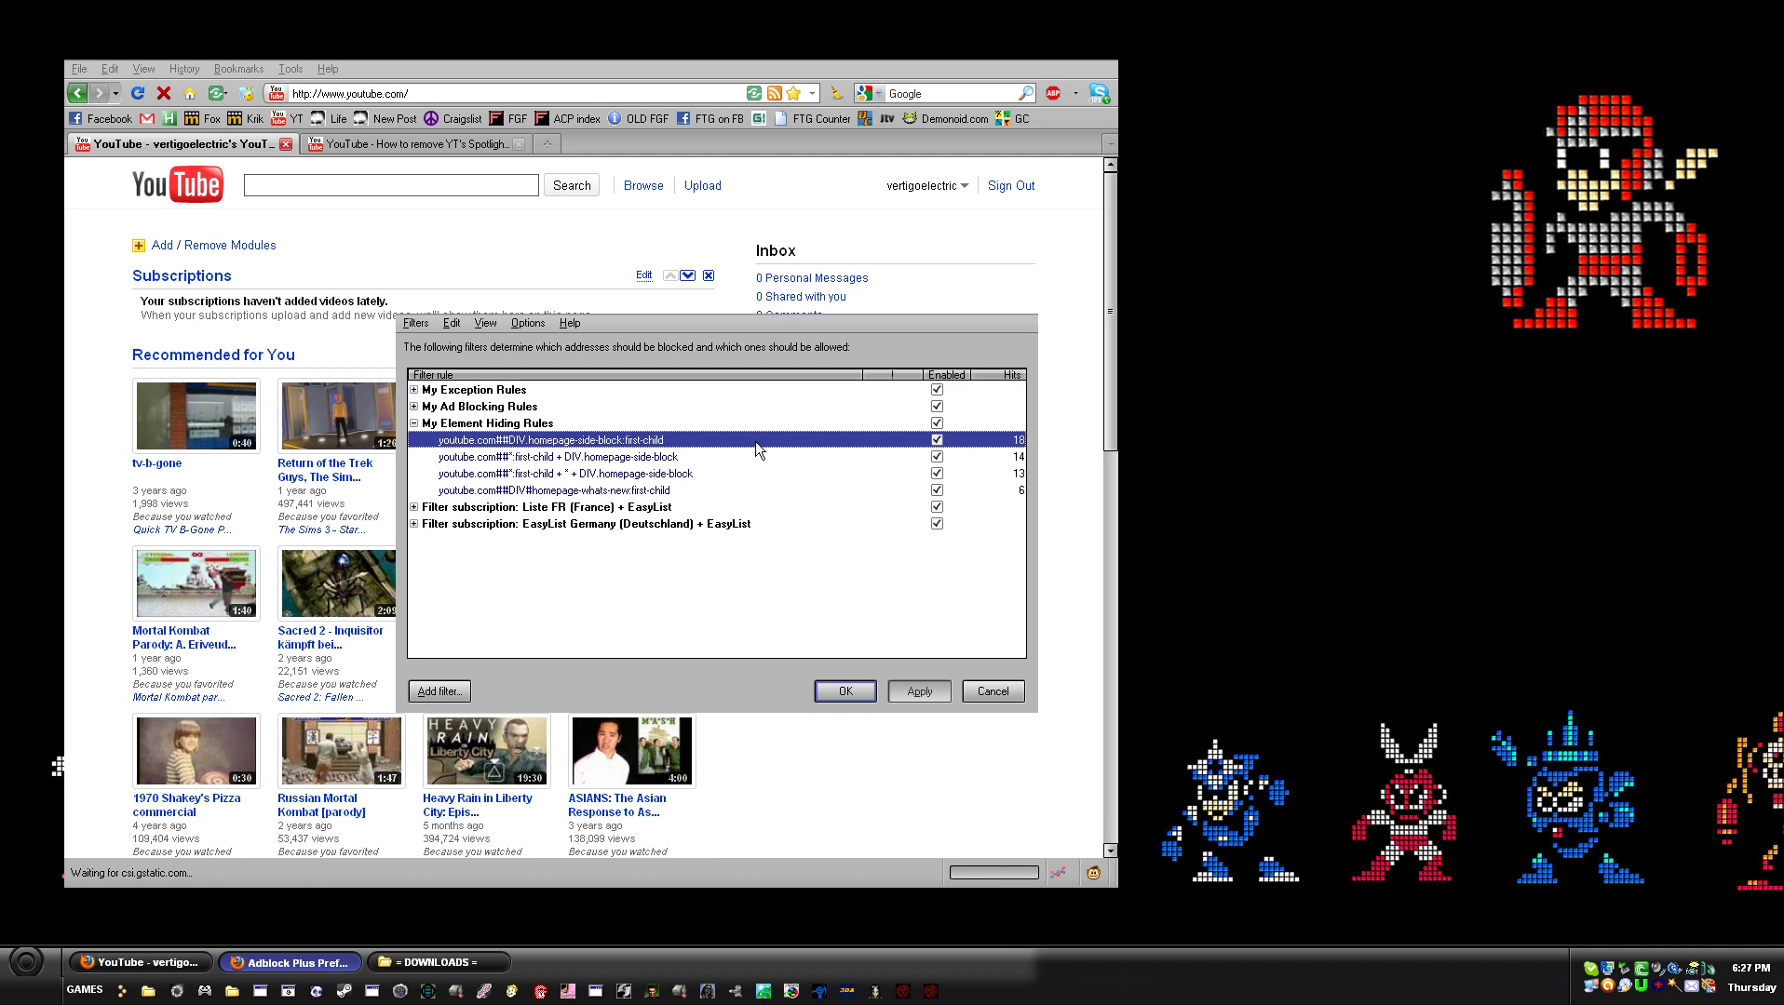
pyautogui.press('Delete')
pyautogui.press('Delete')
pyautogui.press('Delete')
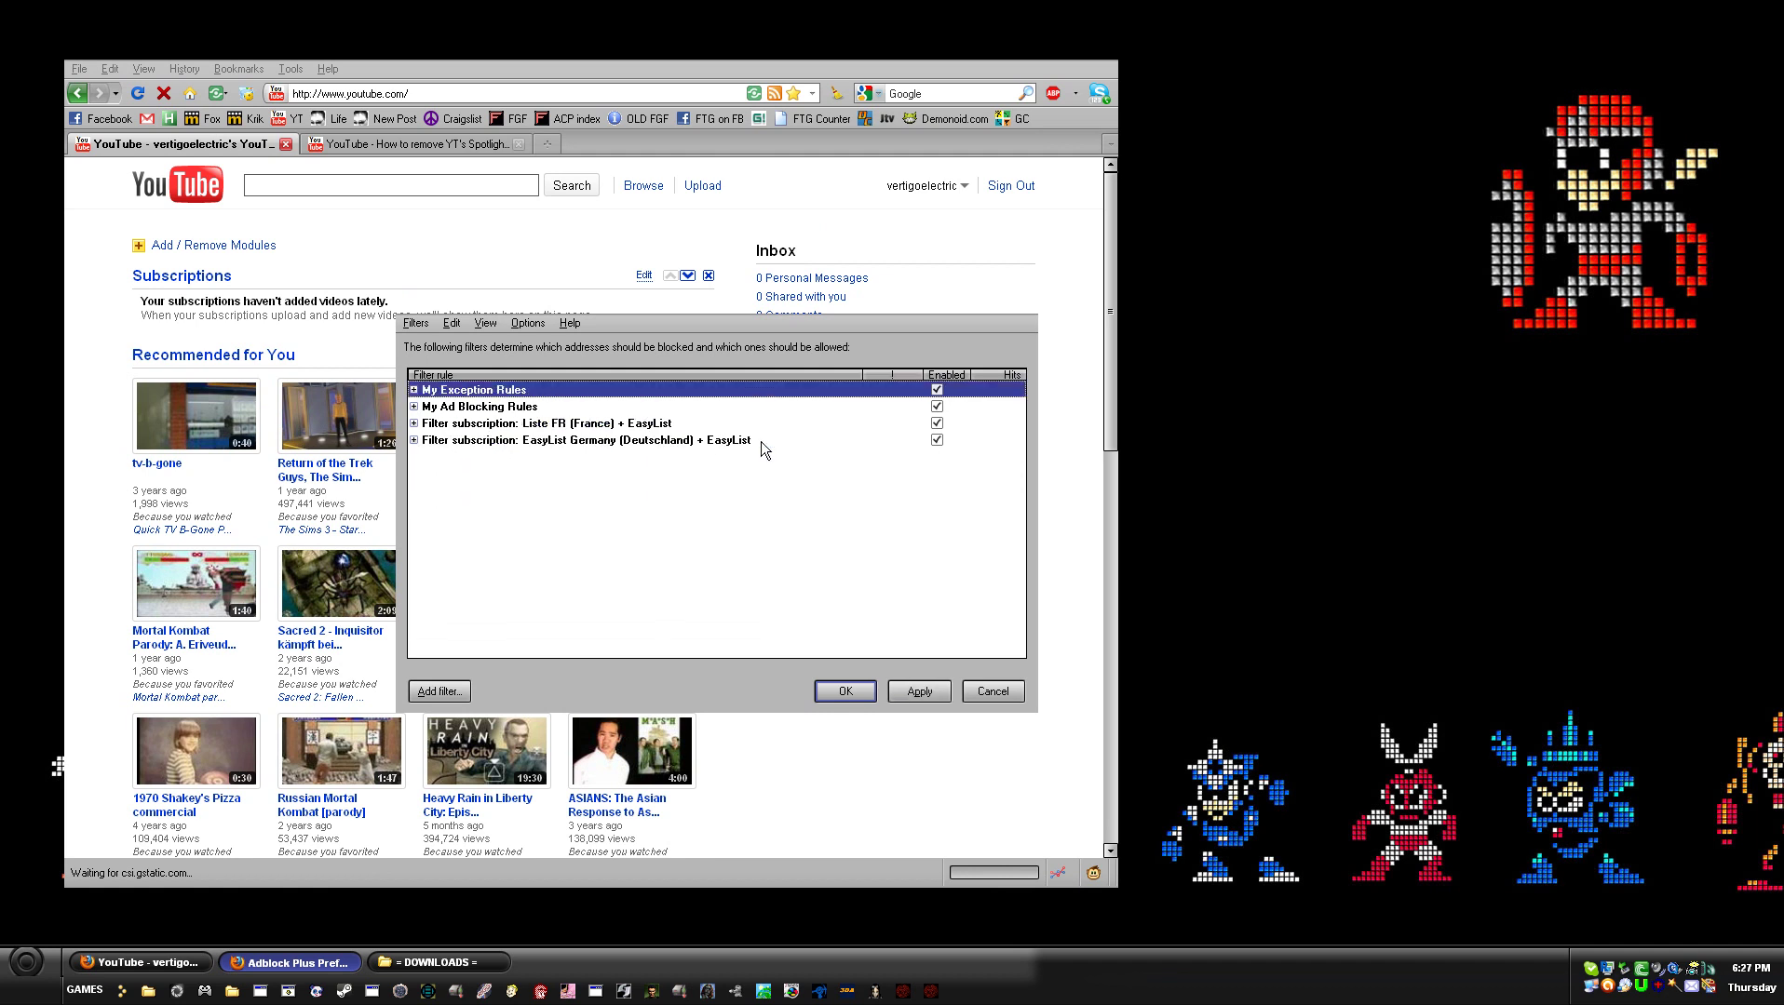
pyautogui.click(906, 691)
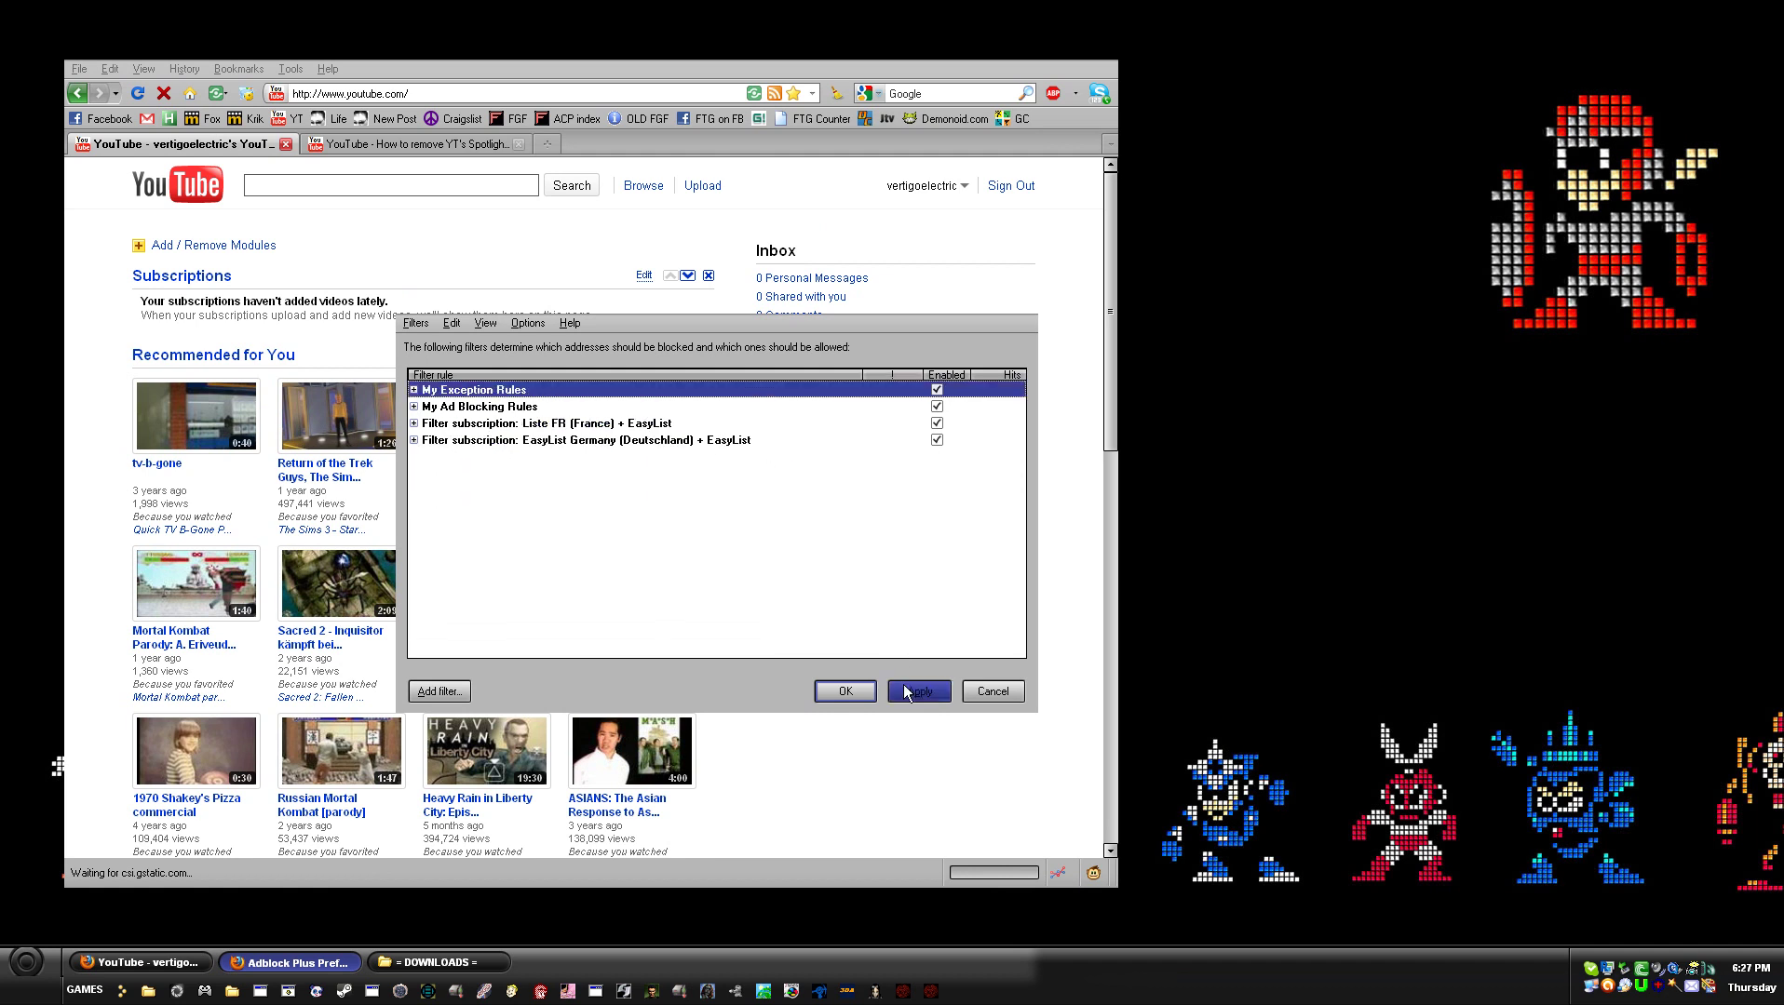
pyautogui.click(845, 692)
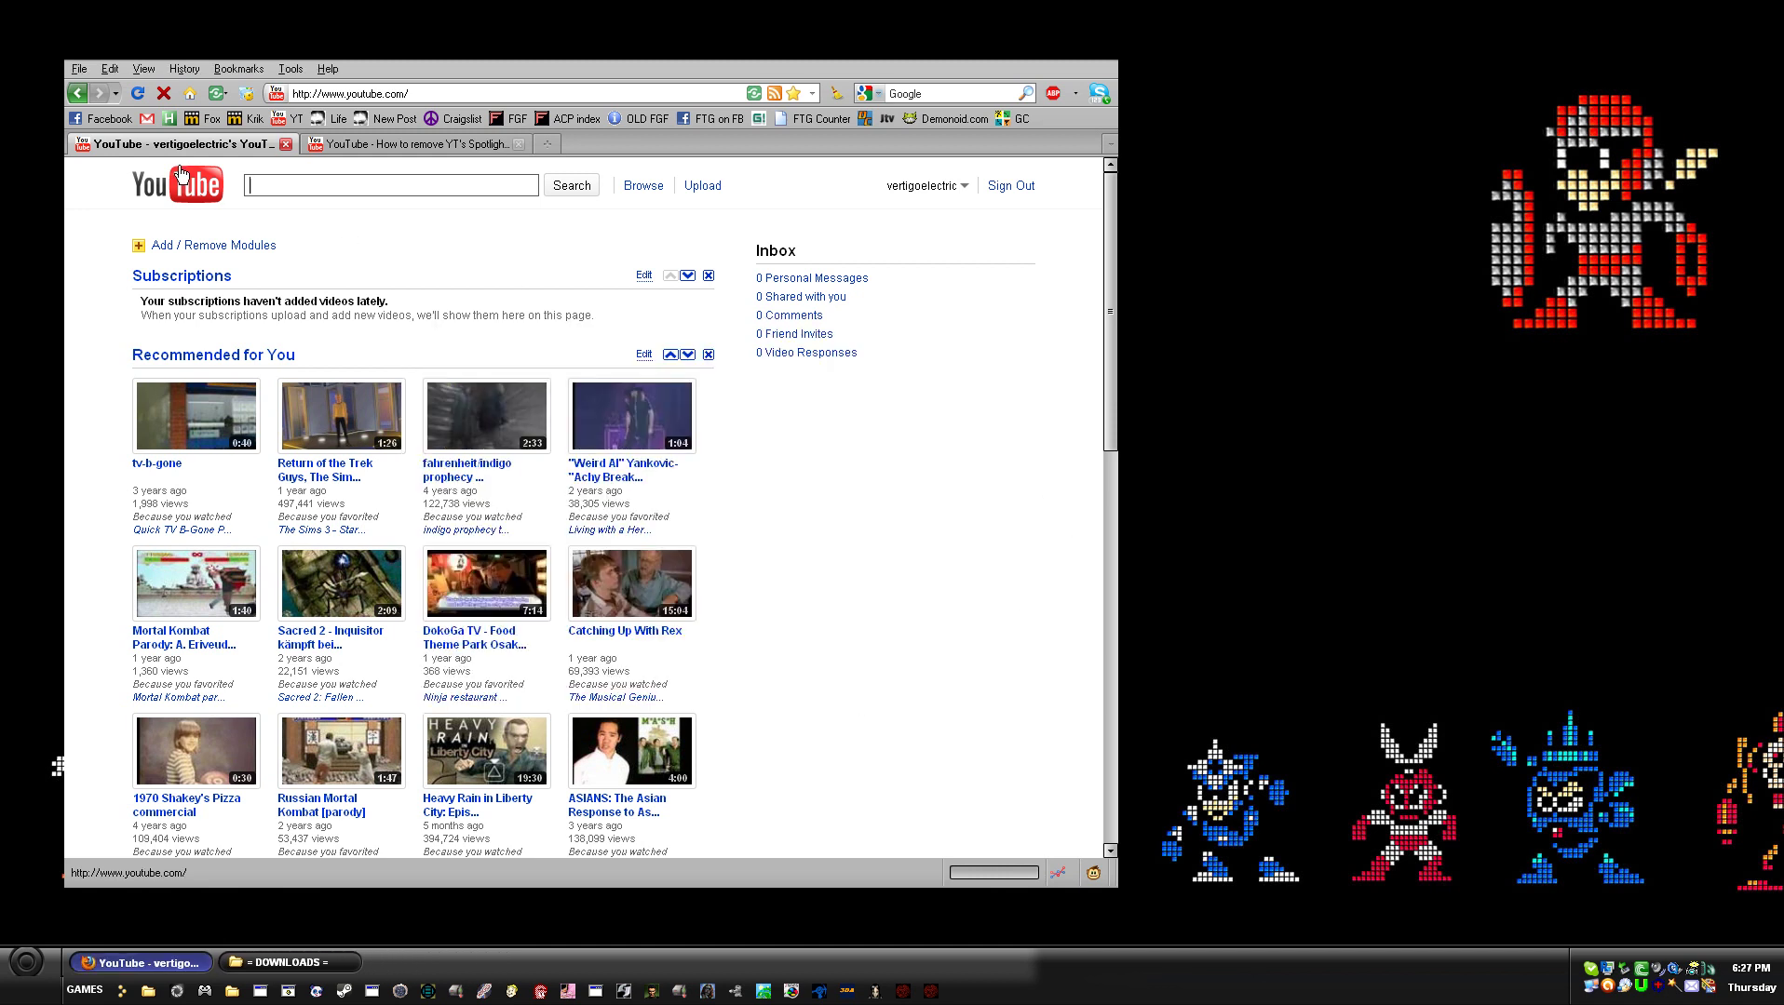
# - Reload YouTube so Spotlight Videos and Trending reappear, then start picking an element to hide
pyautogui.click(139, 94)
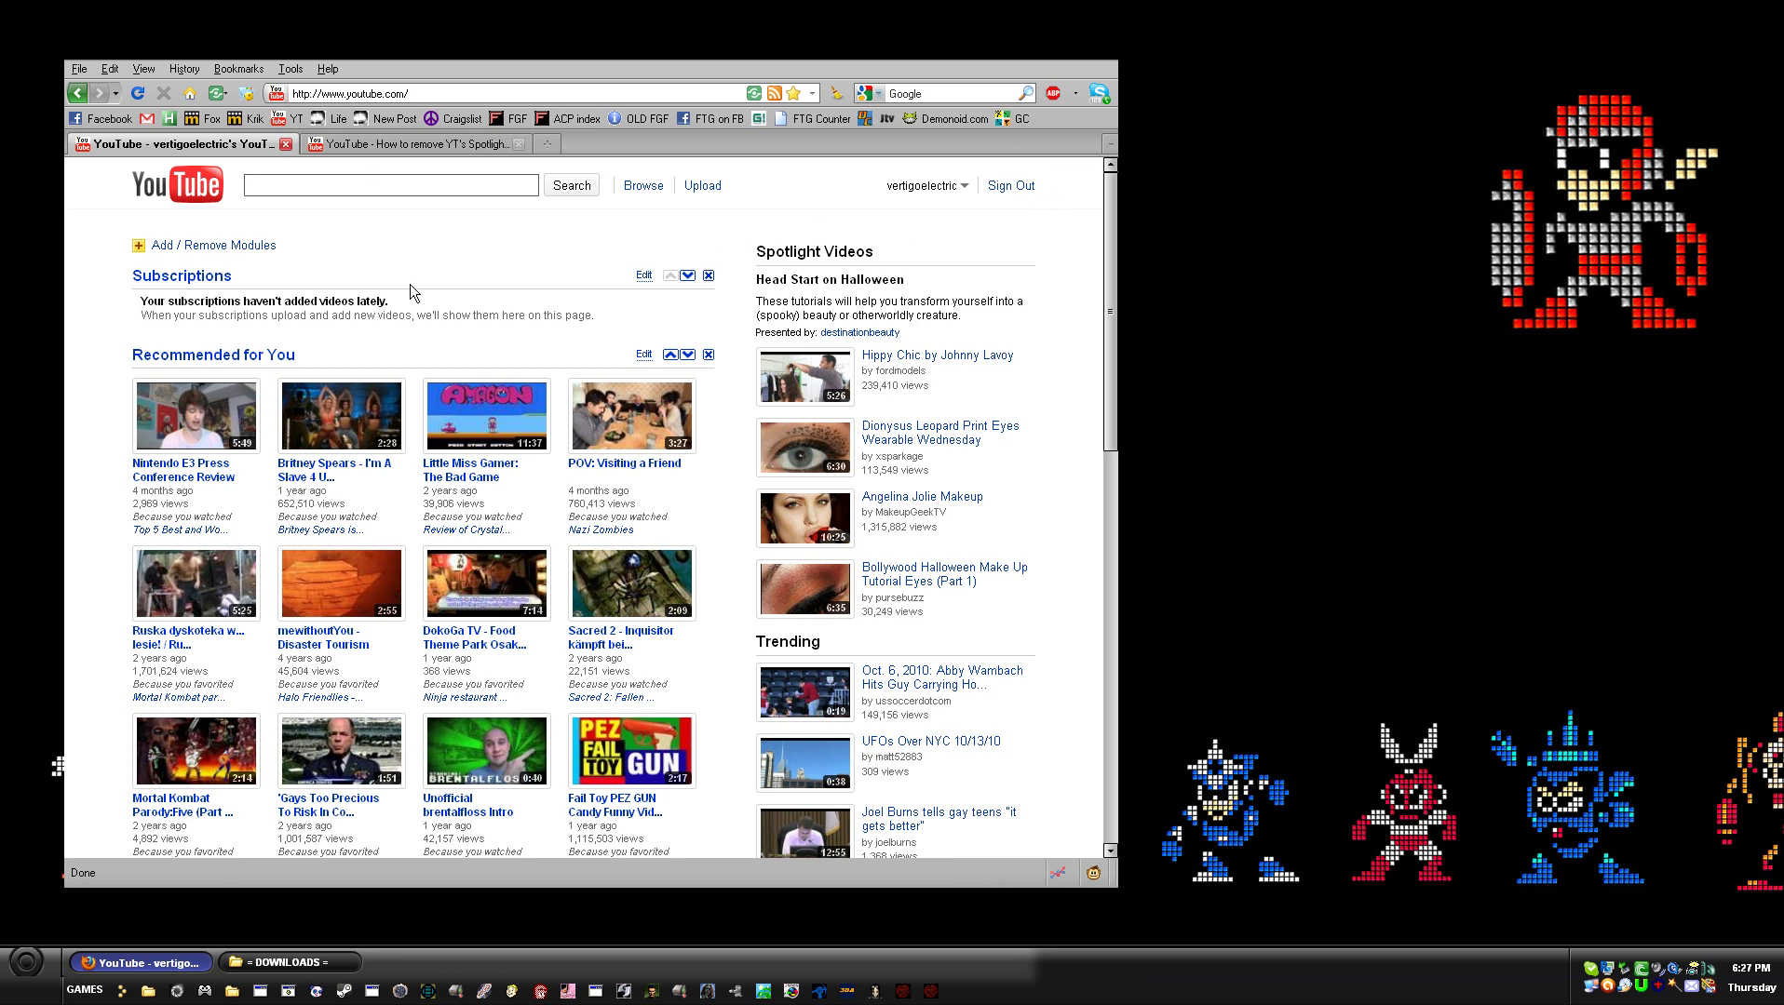
pyautogui.click(1077, 94)
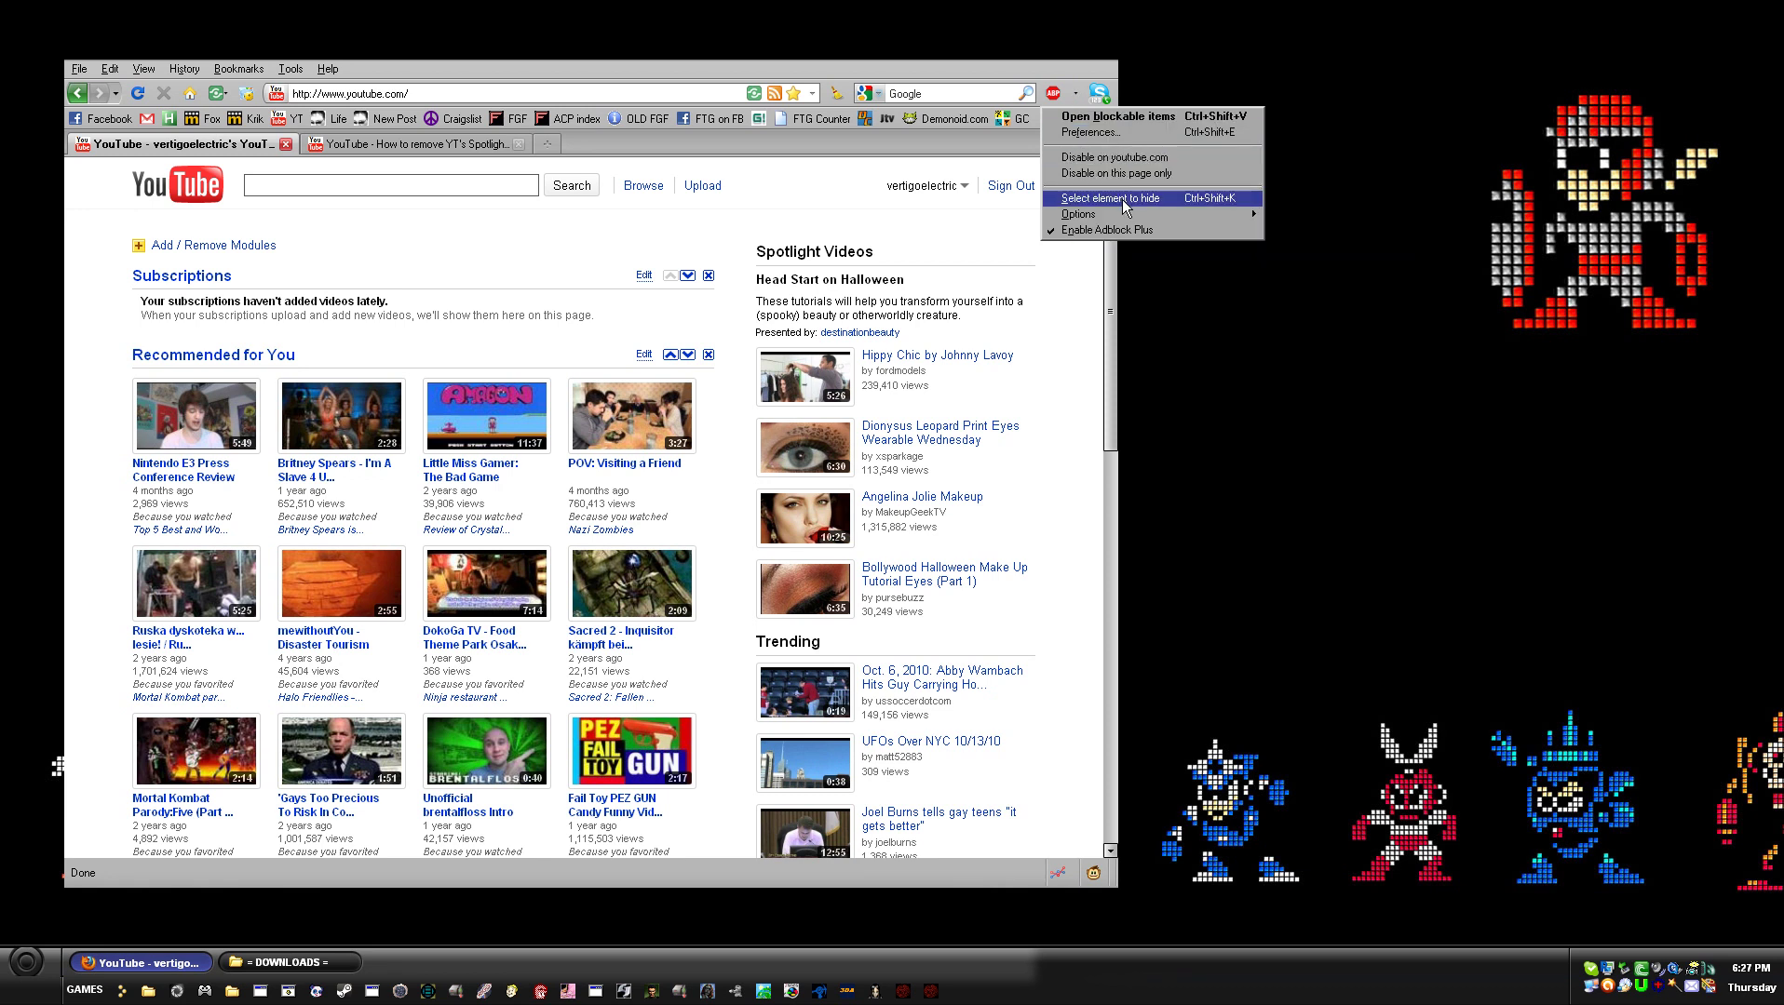
pyautogui.click(1111, 313)
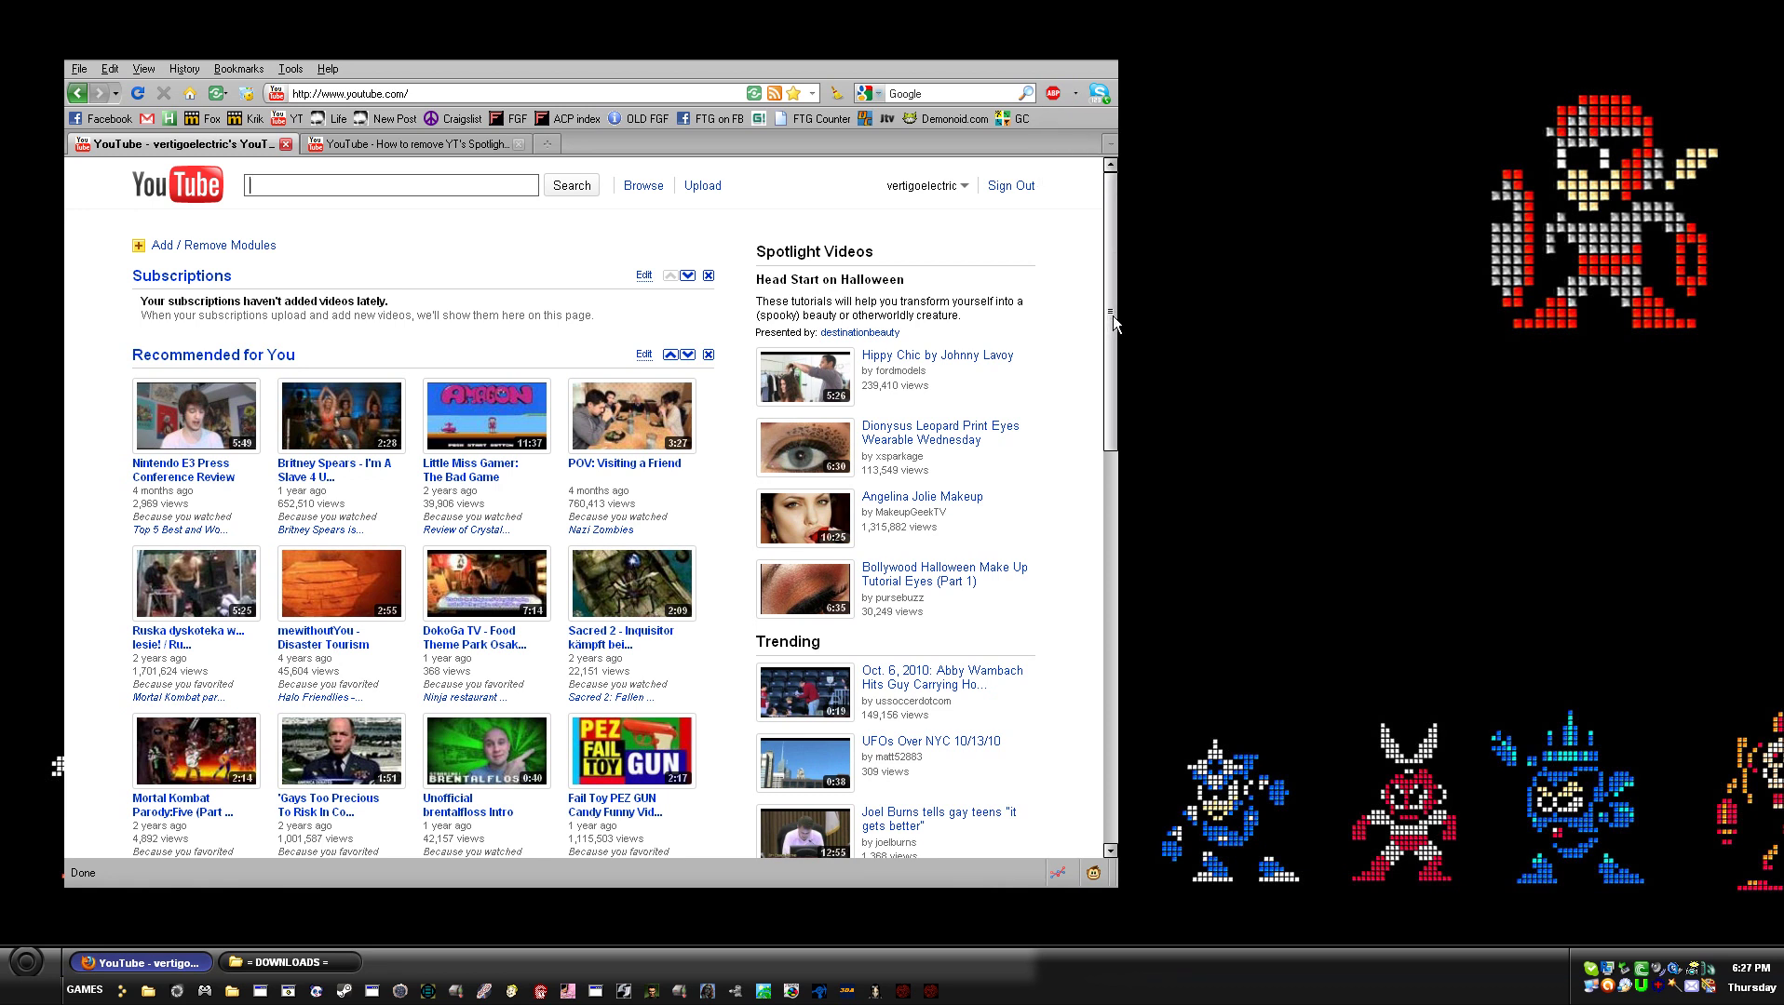
pyautogui.press('F5')
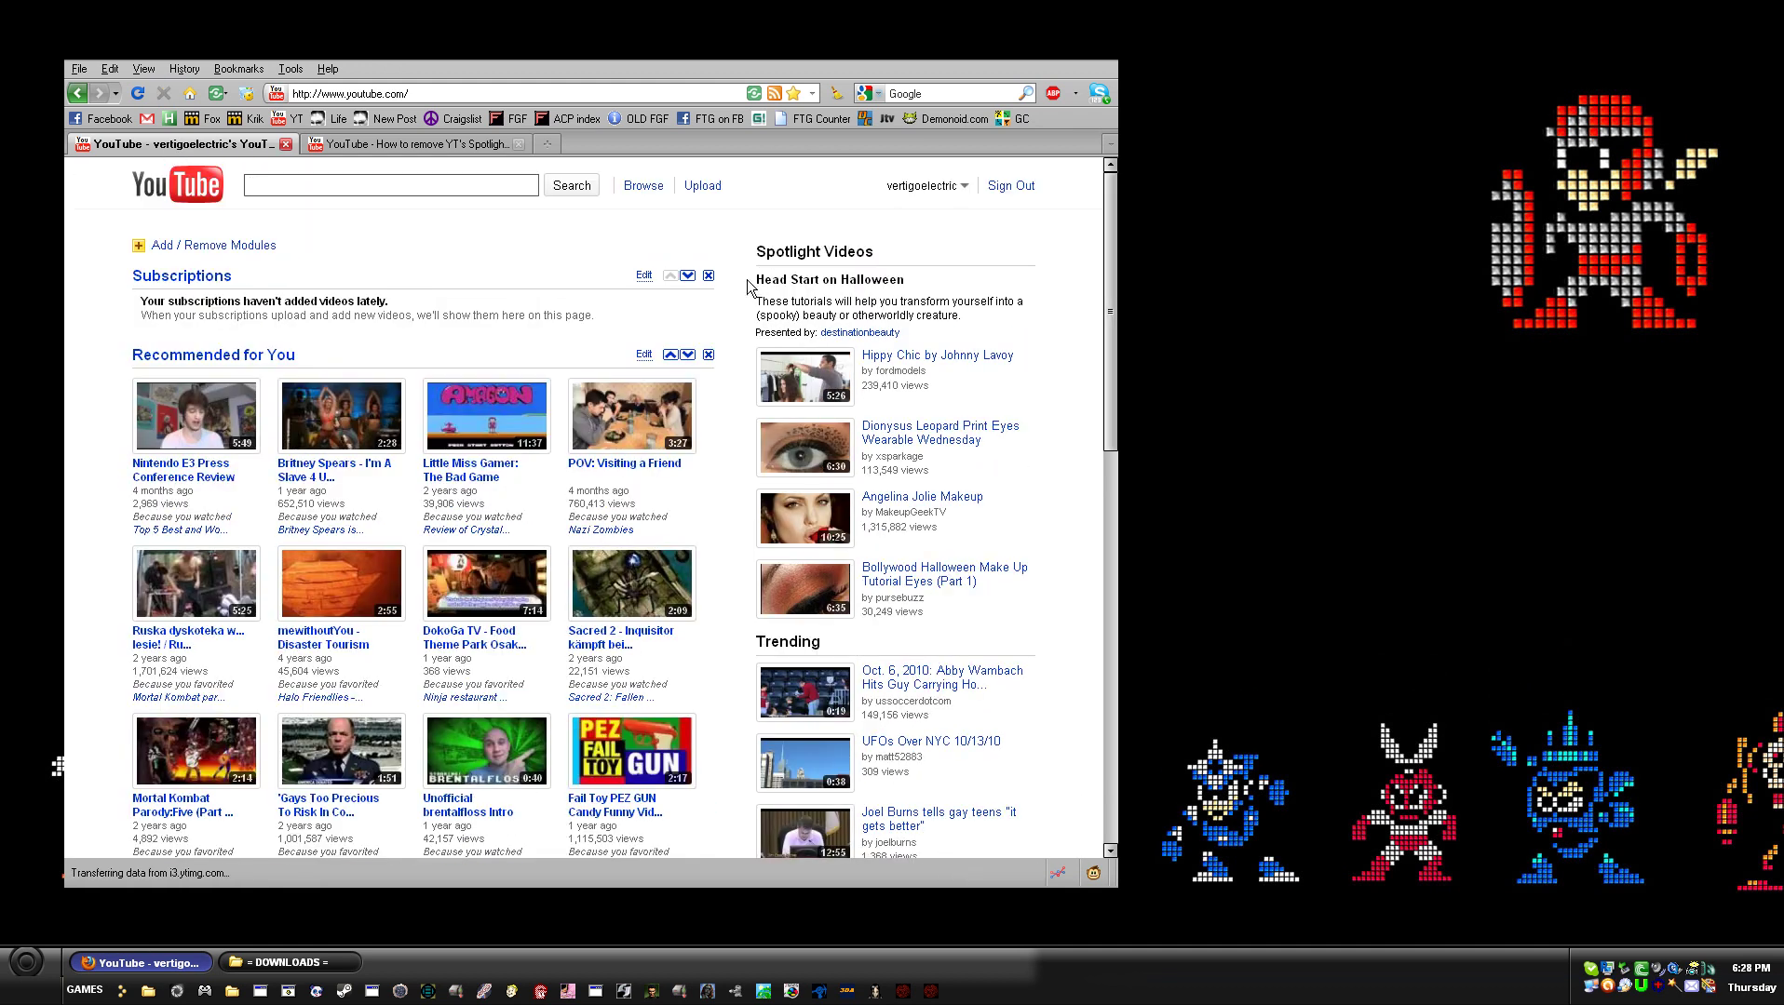
pyautogui.moveTo(1108, 312); pyautogui.dragTo(1115, 256)
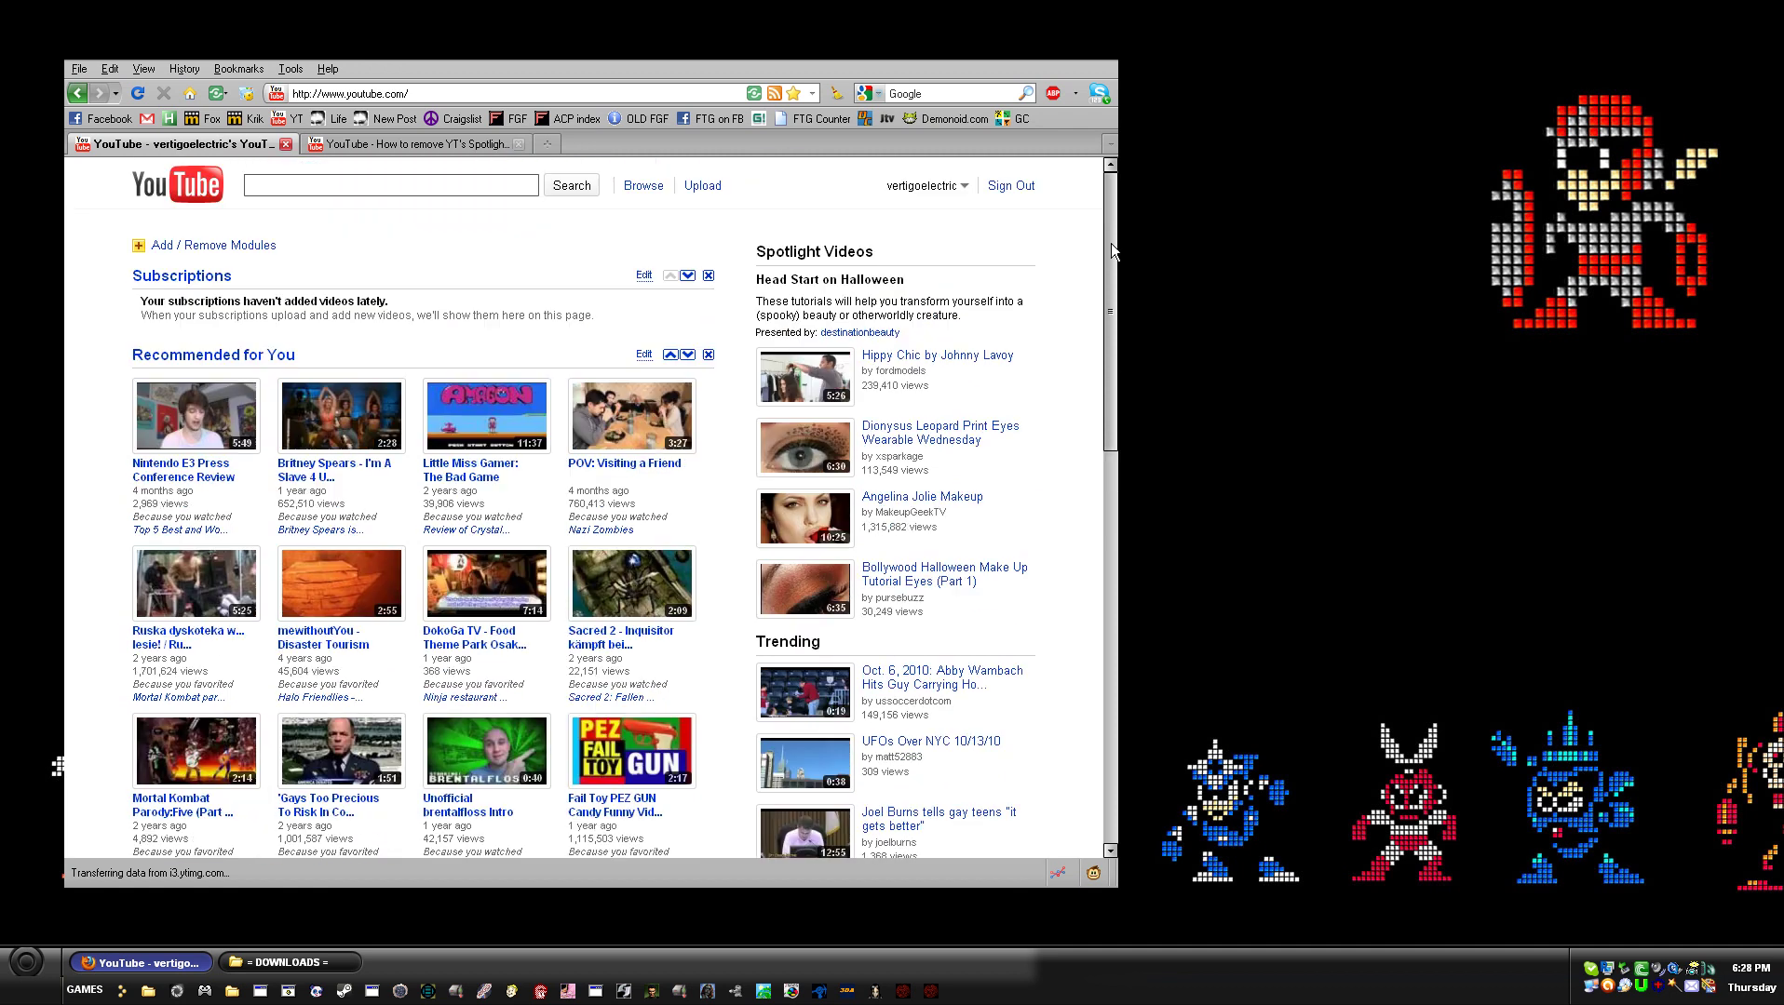
pyautogui.scroll(-1, 1115, 278)
pyautogui.scroll(1, 1117, 289)
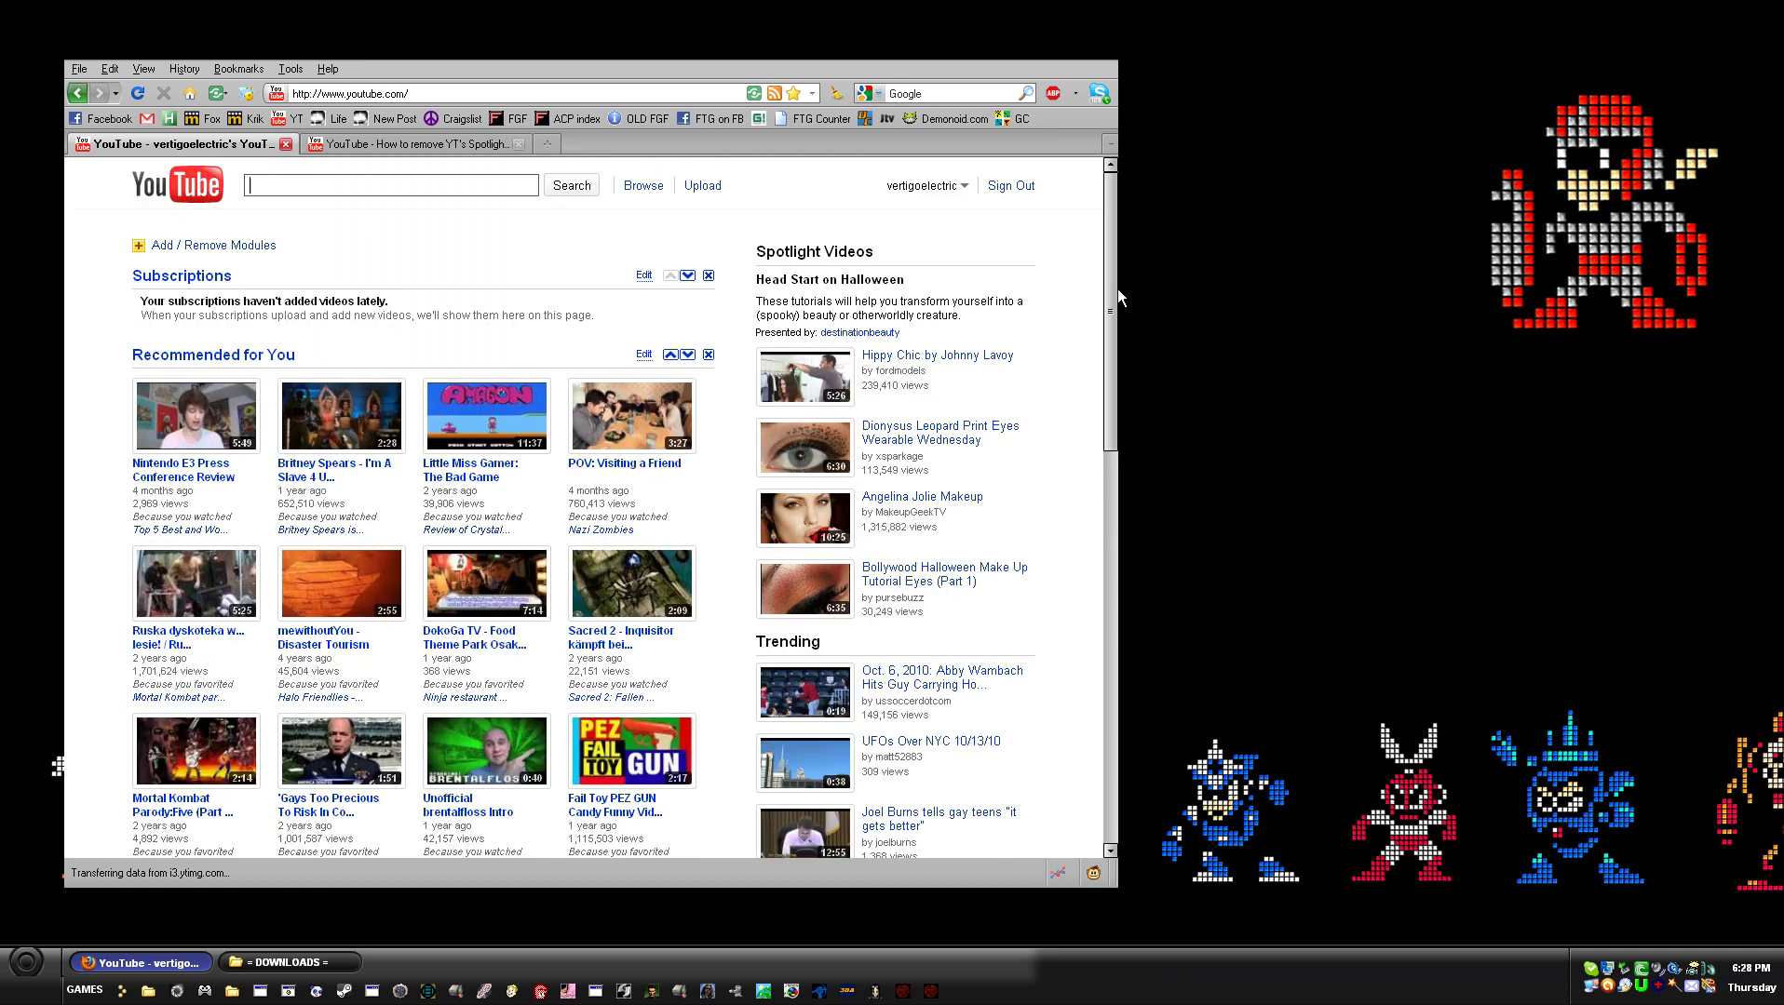
pyautogui.moveTo(1113, 287)
pyautogui.mouseDown()
pyautogui.moveTo(1114, 451)
pyautogui.moveTo(1115, 270)
pyautogui.mouseUp()
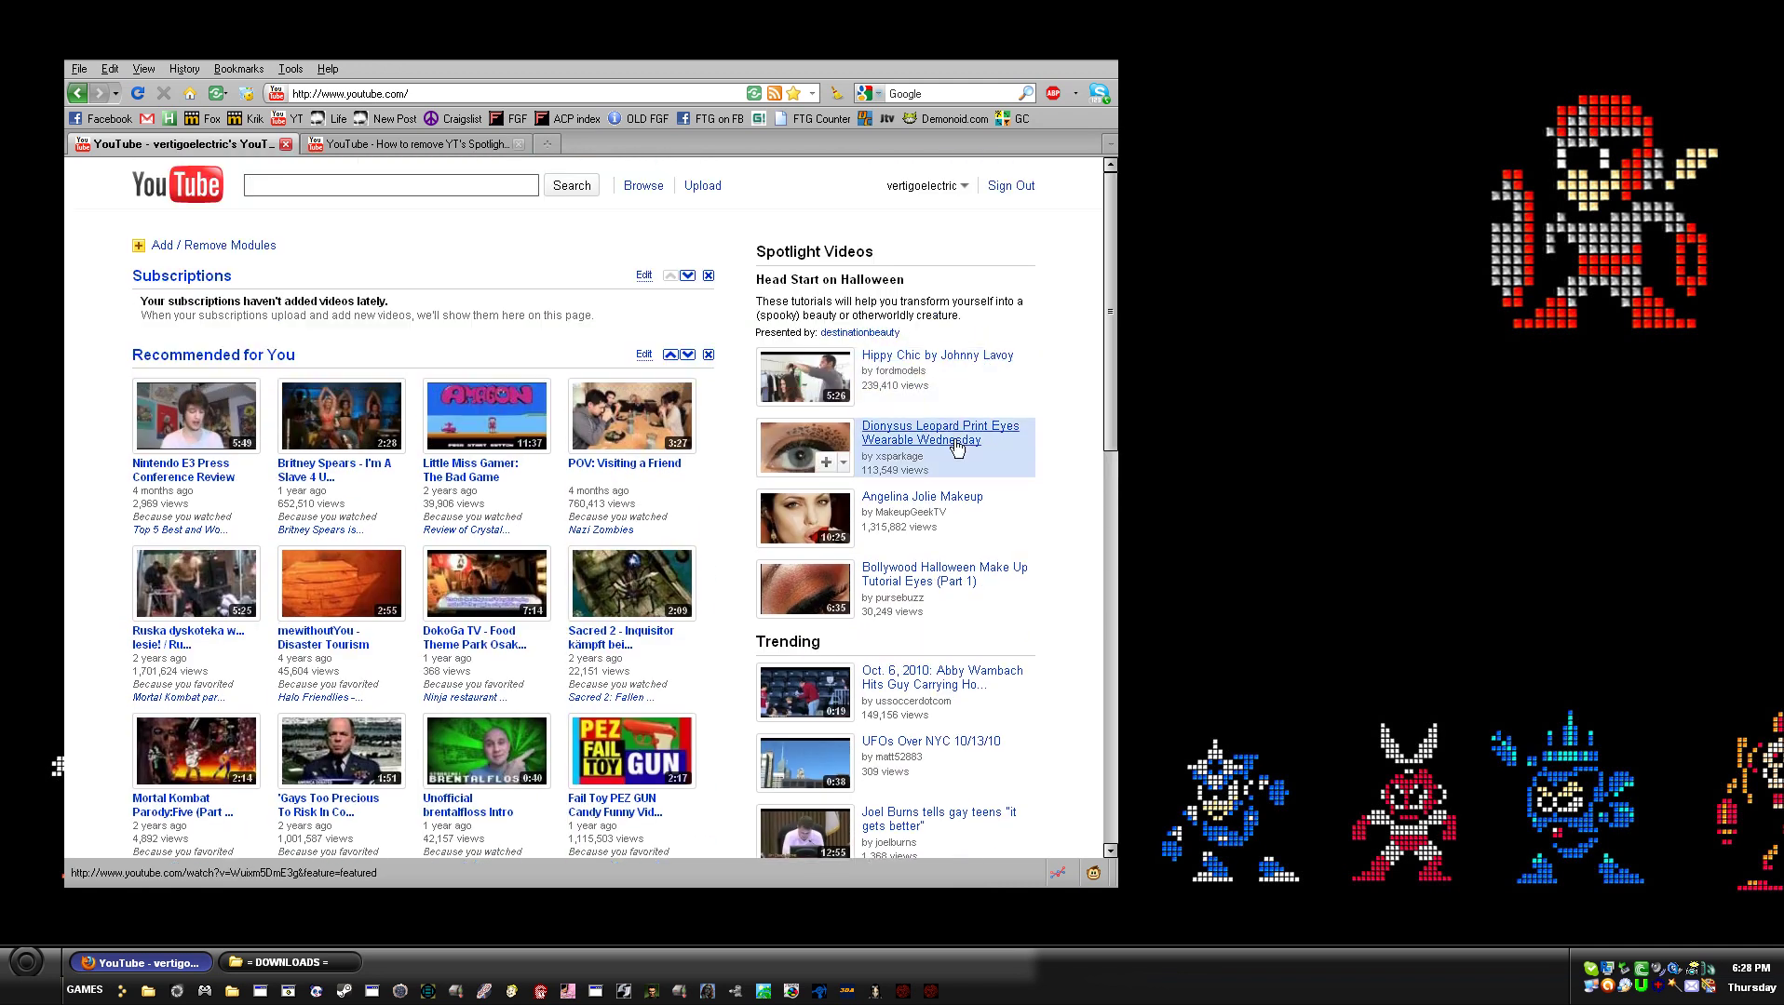
pyautogui.moveTo(1108, 417); pyautogui.dragTo(1109, 382)
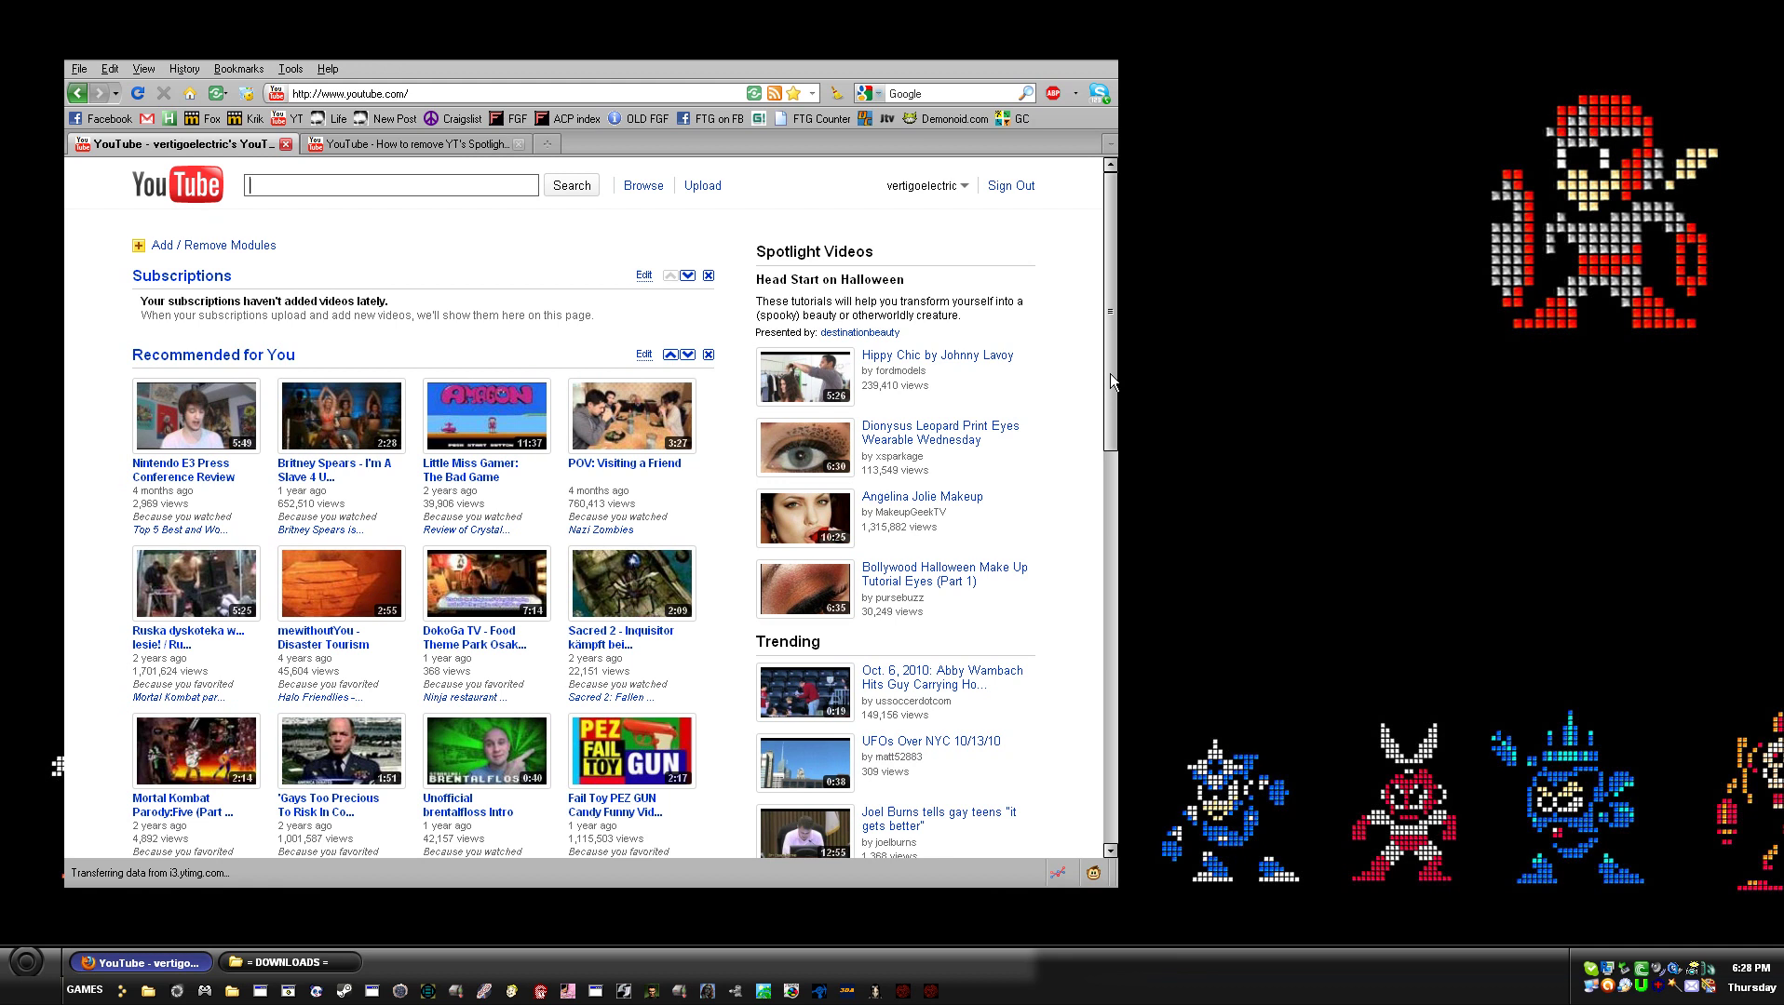
pyautogui.hotkey('ctrl', 'shift', 'a')
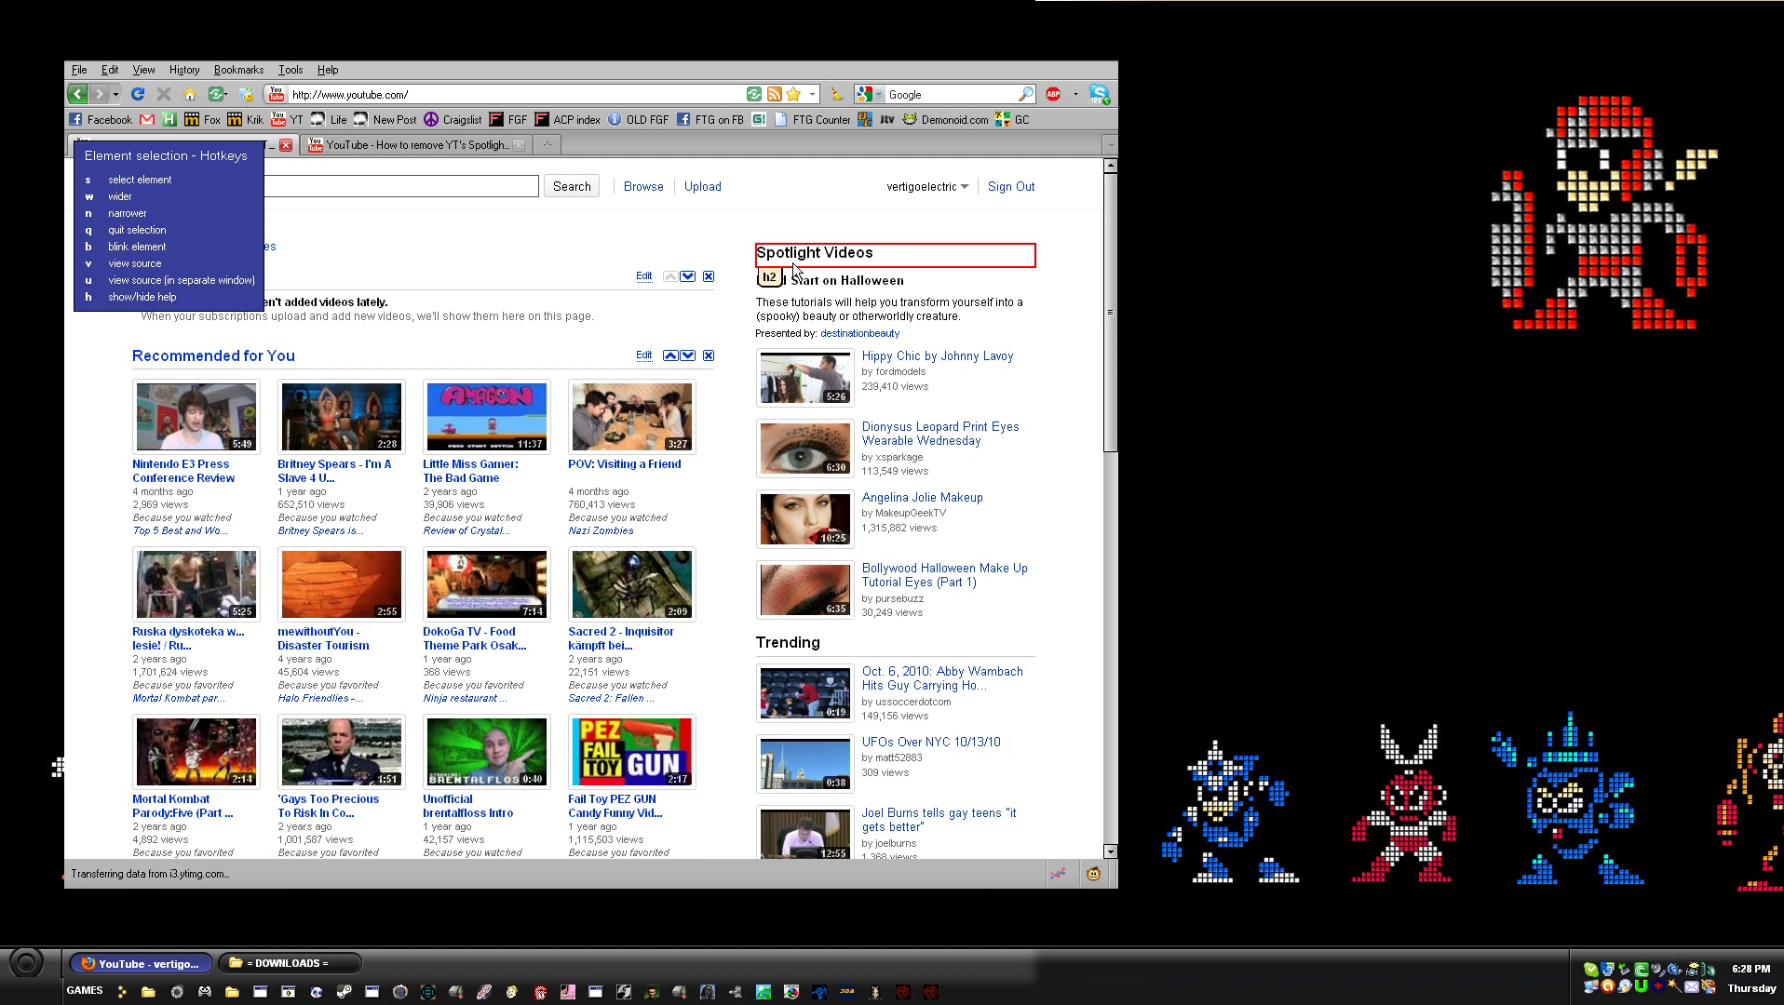
# - Widen the picked element to the whole Spotlight Videos div.homepage-side-block
pyautogui.press('w')
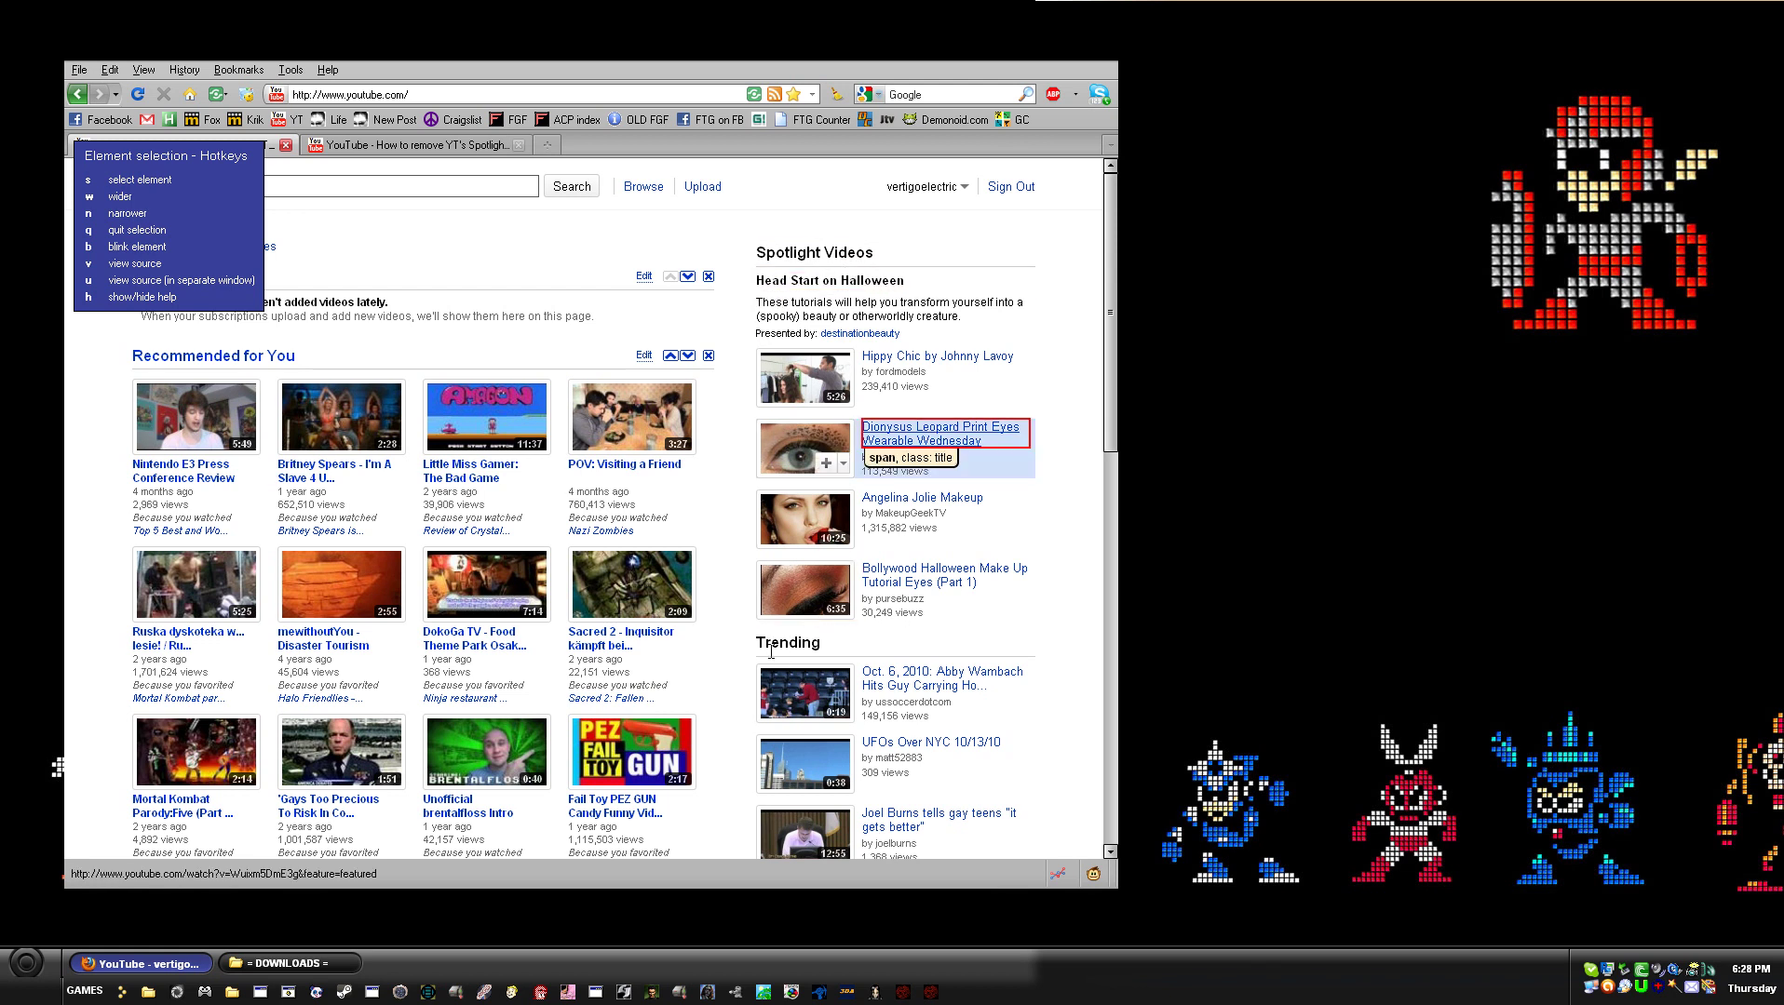
pyautogui.press('w')
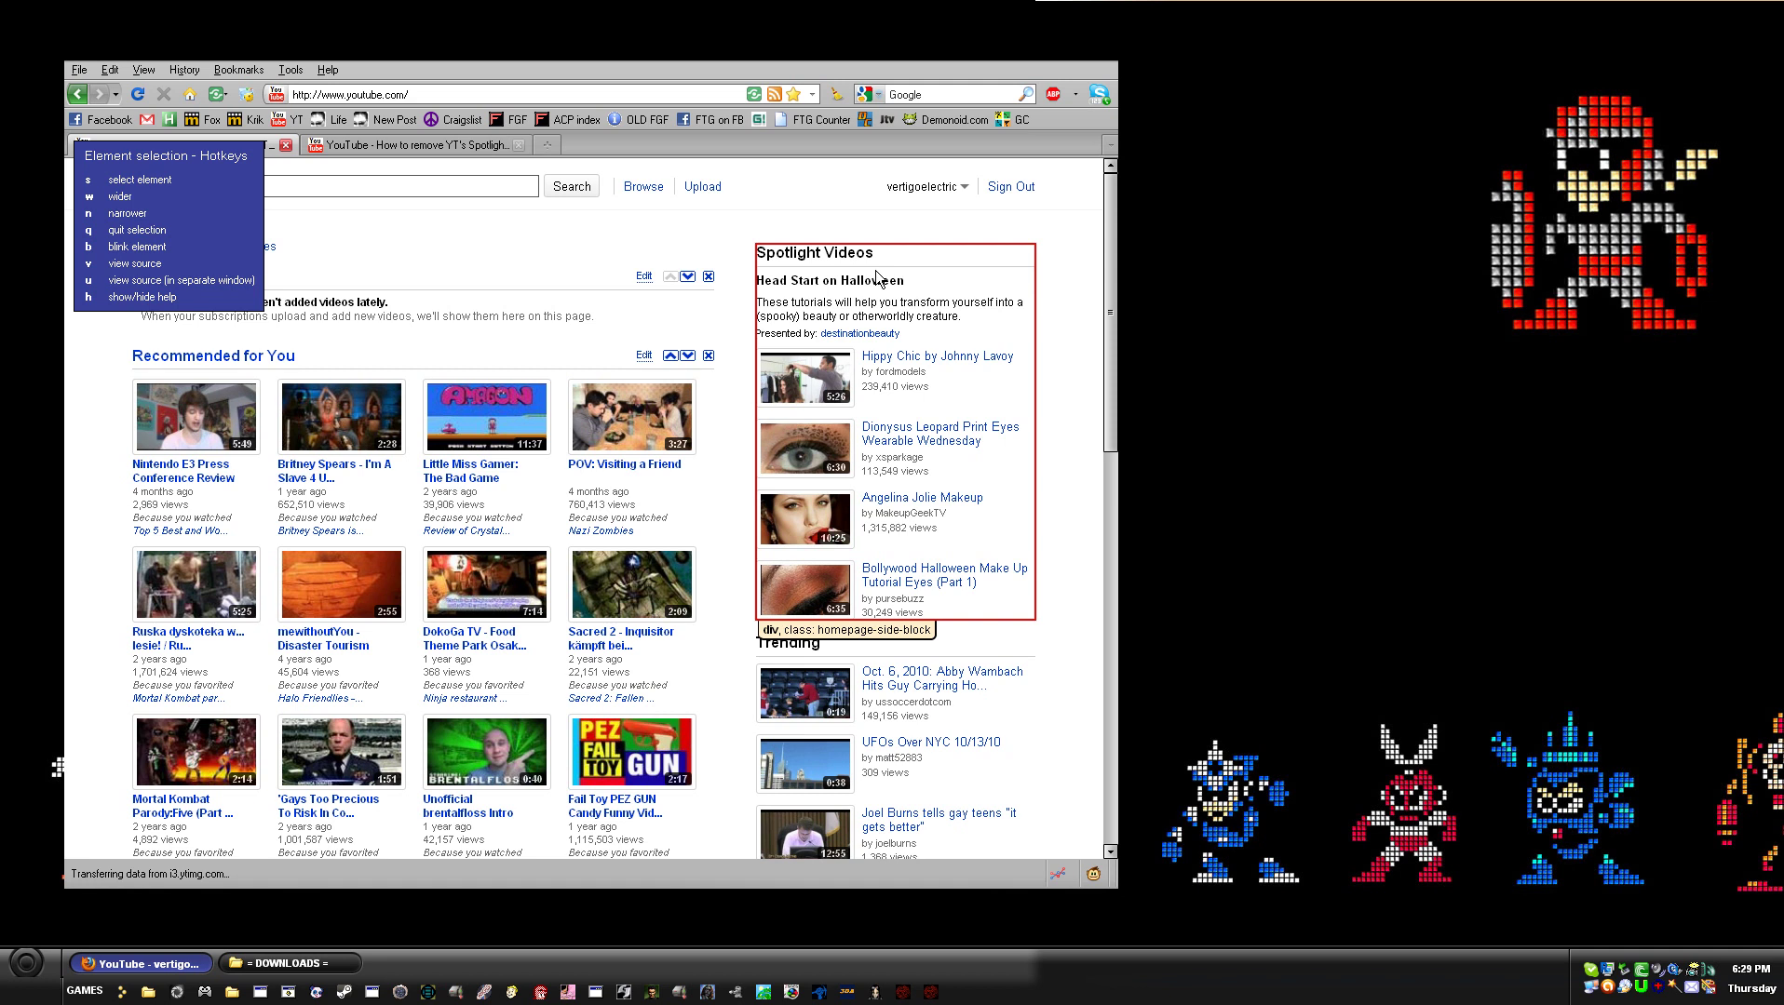
pyautogui.click(876, 277)
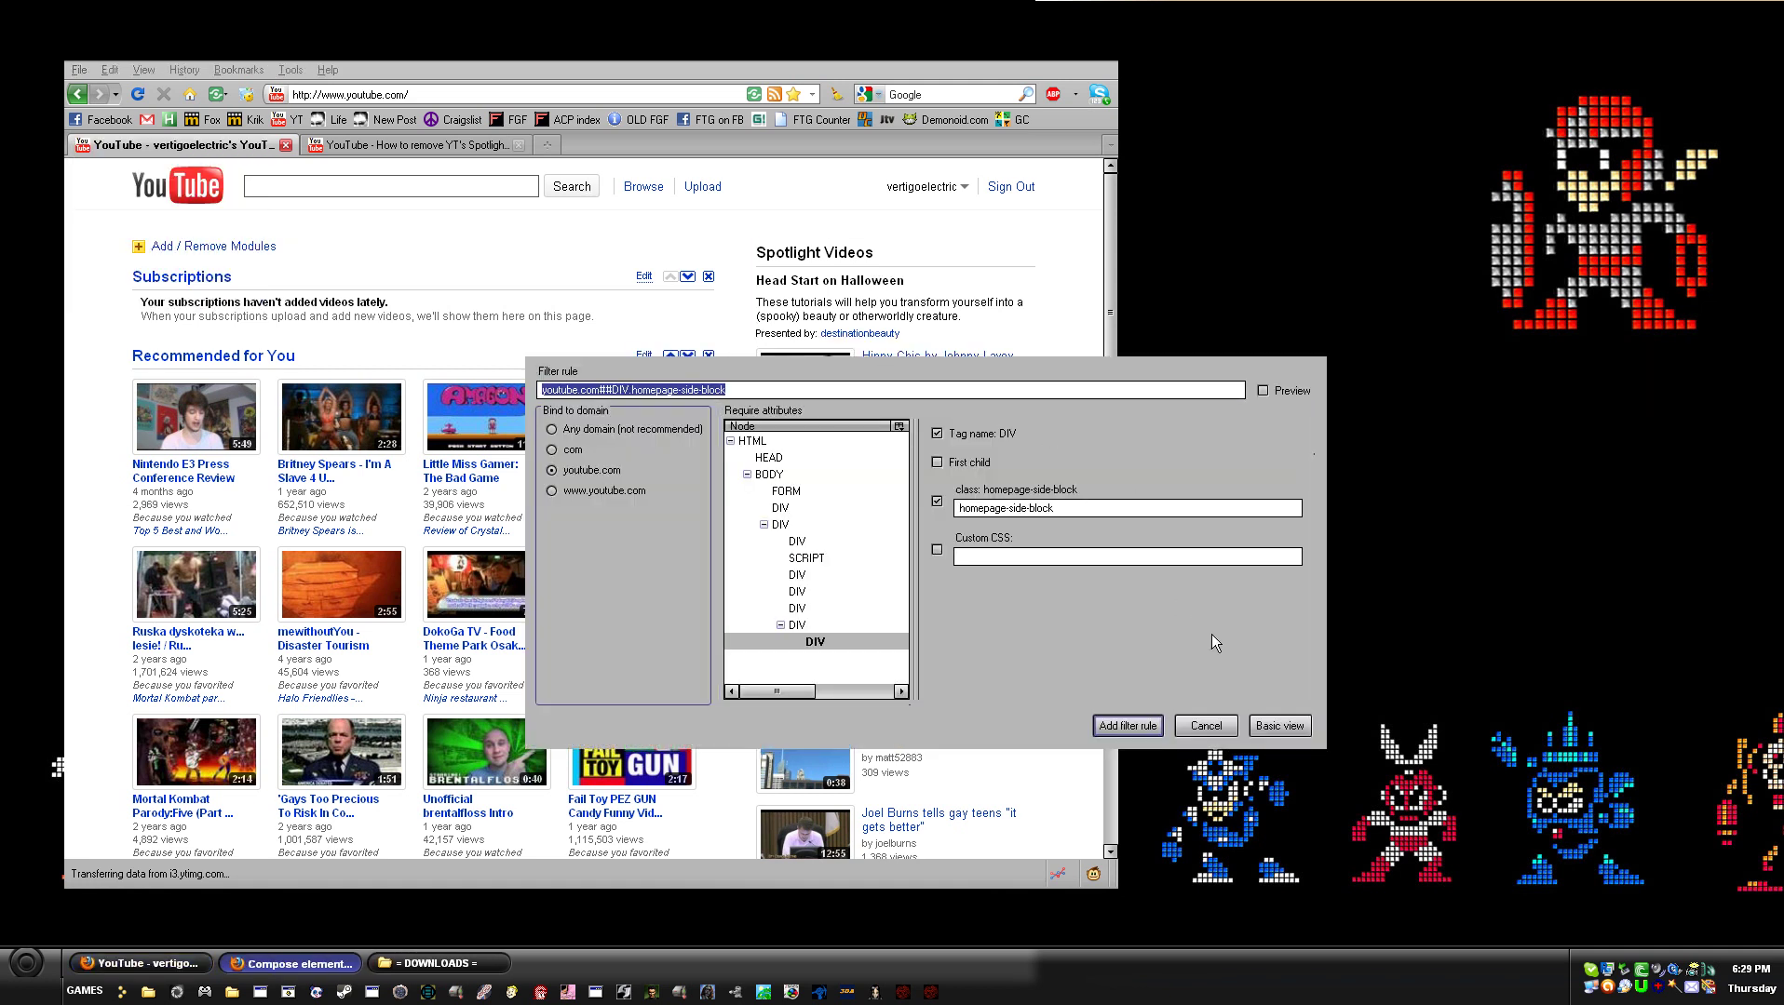
pyautogui.click(1282, 725)
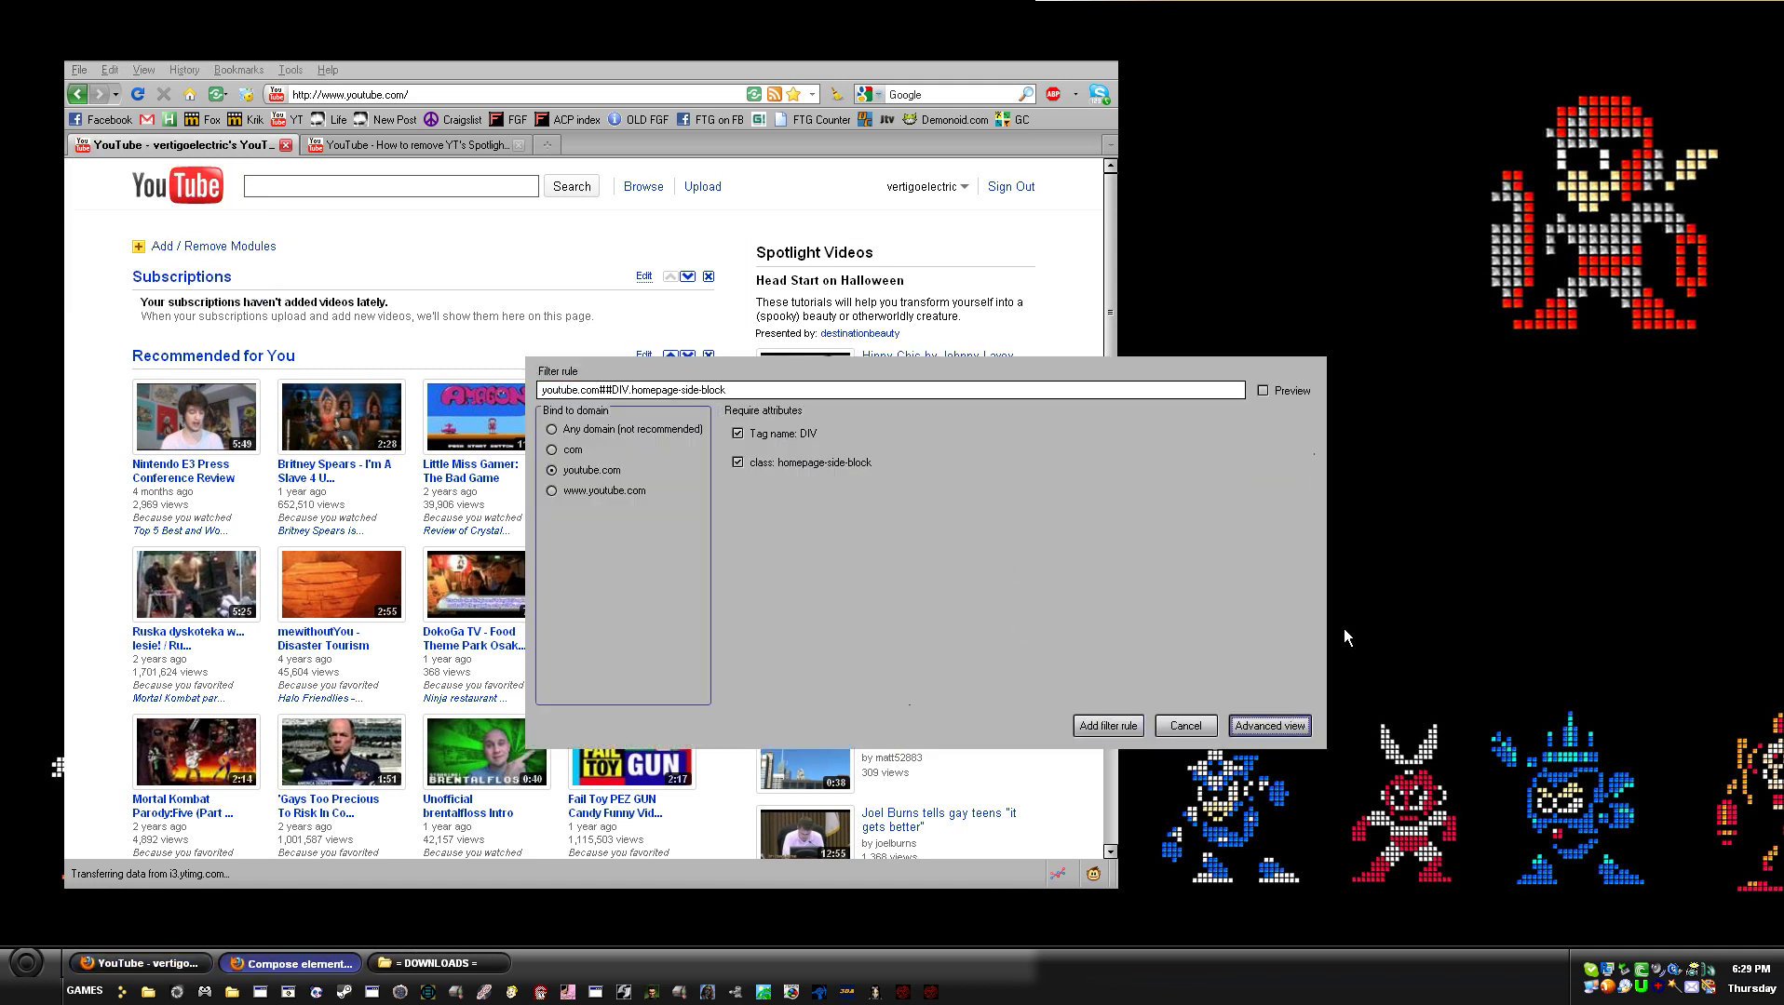
pyautogui.moveTo(1334, 617); pyautogui.dragTo(1052, 633)
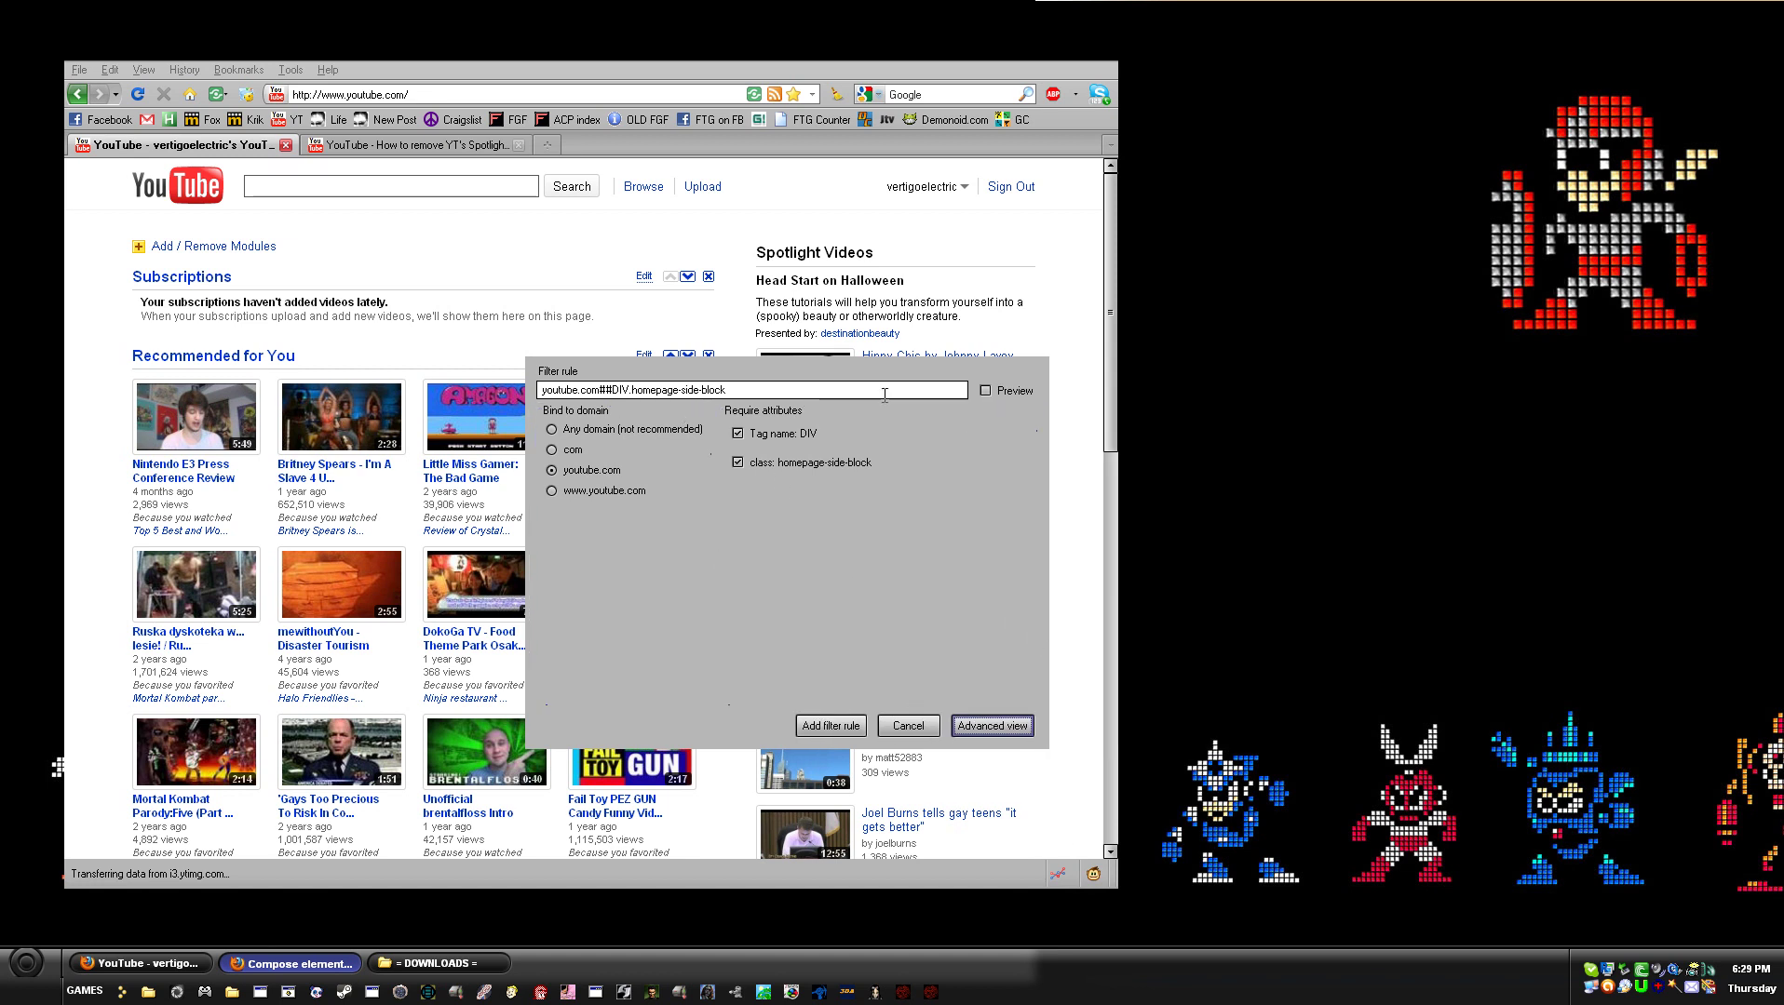
pyautogui.moveTo(887, 353); pyautogui.dragTo(1002, 289)
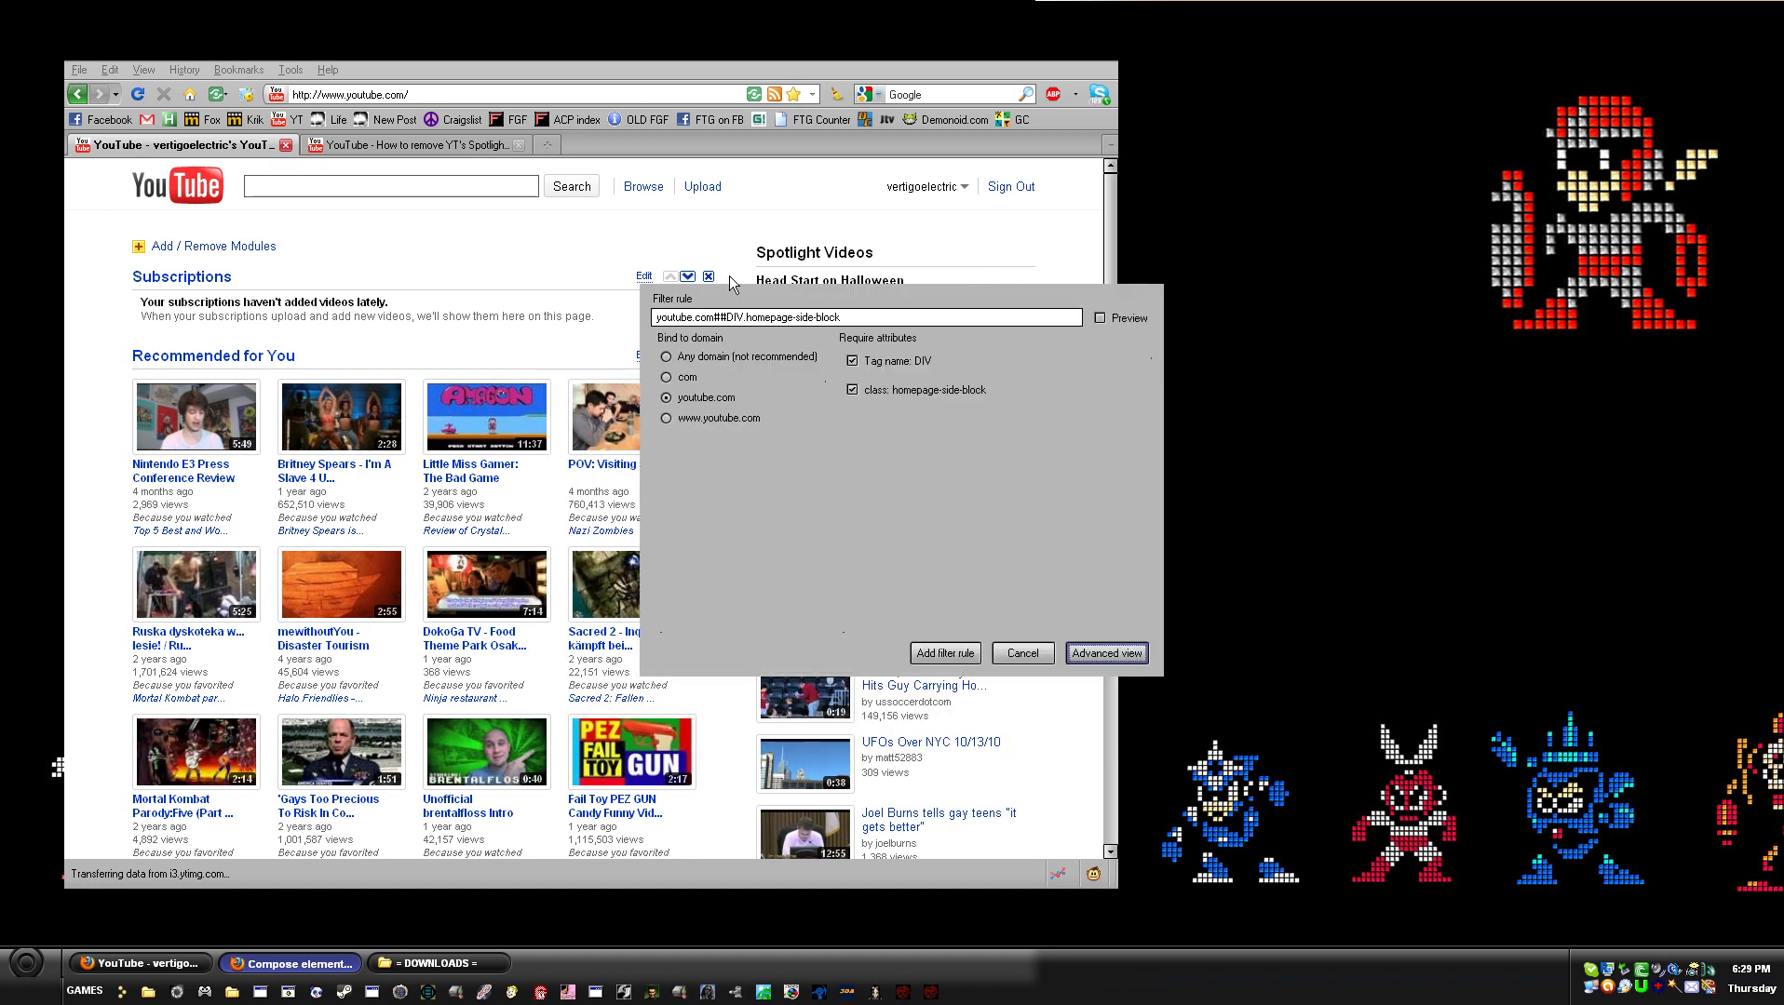
pyautogui.moveTo(834, 277); pyautogui.dragTo(849, 379)
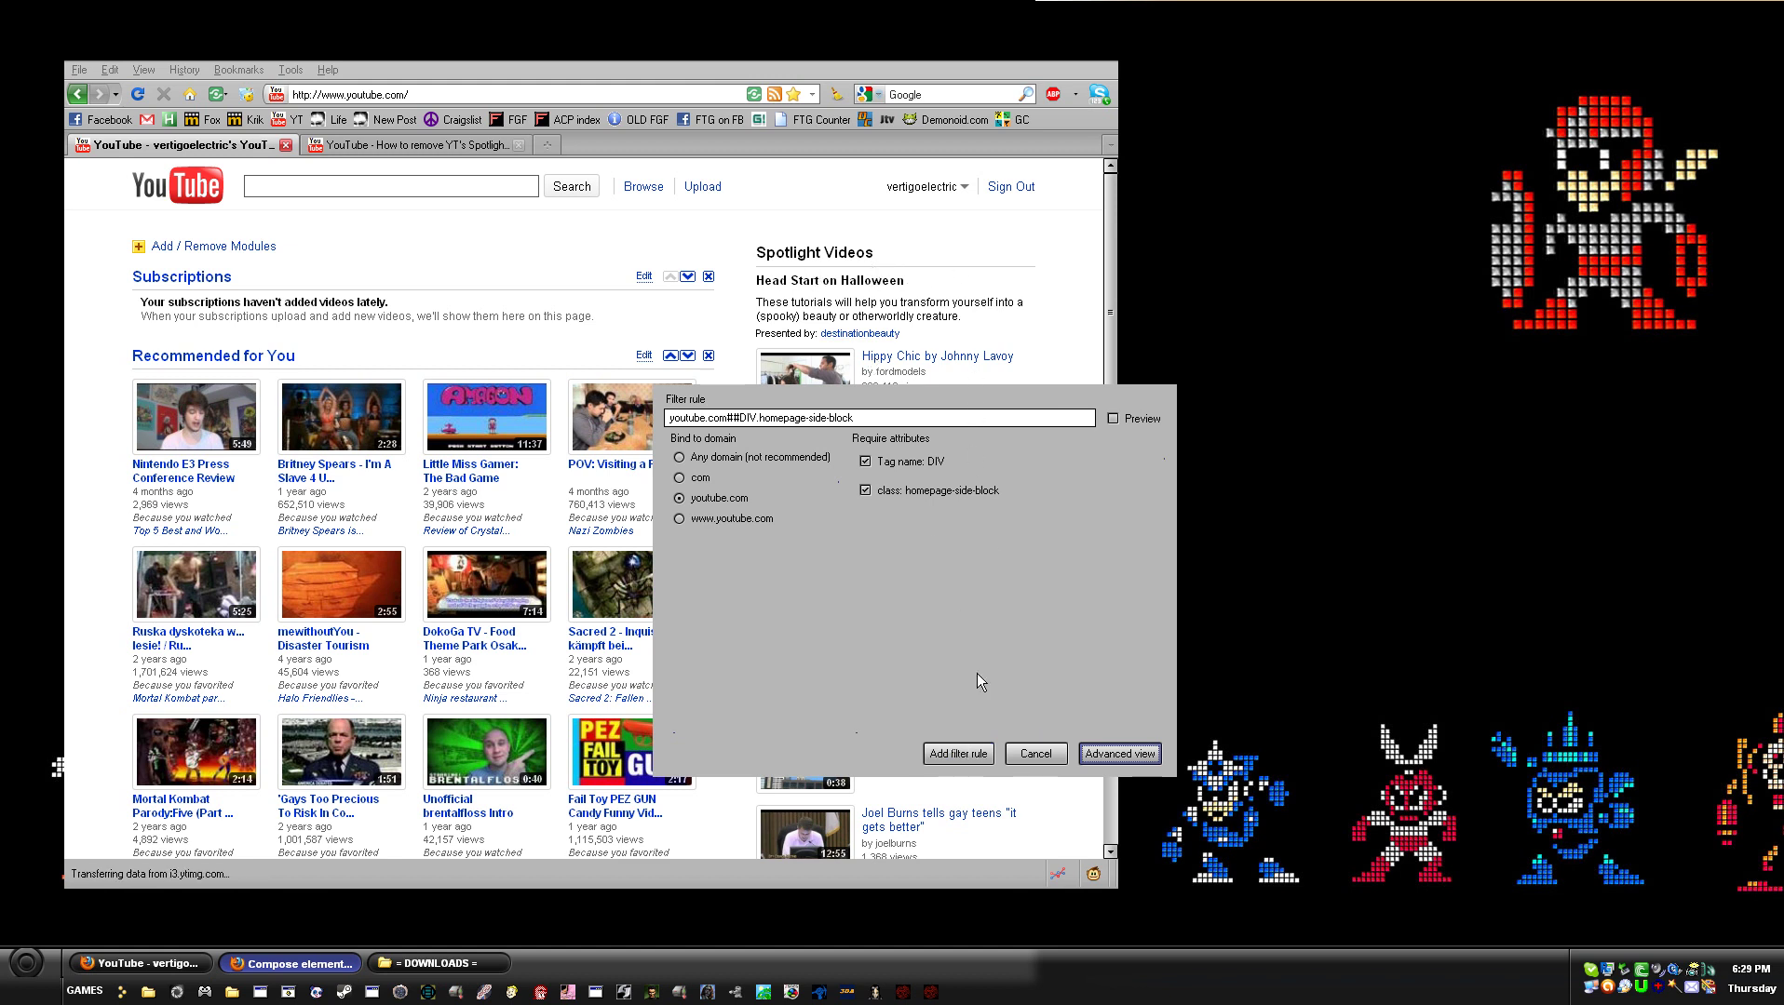
# - Add the youtube.com##DIV.homepage-side-block rule and scroll to confirm the sidebar is gone
pyautogui.click(969, 756)
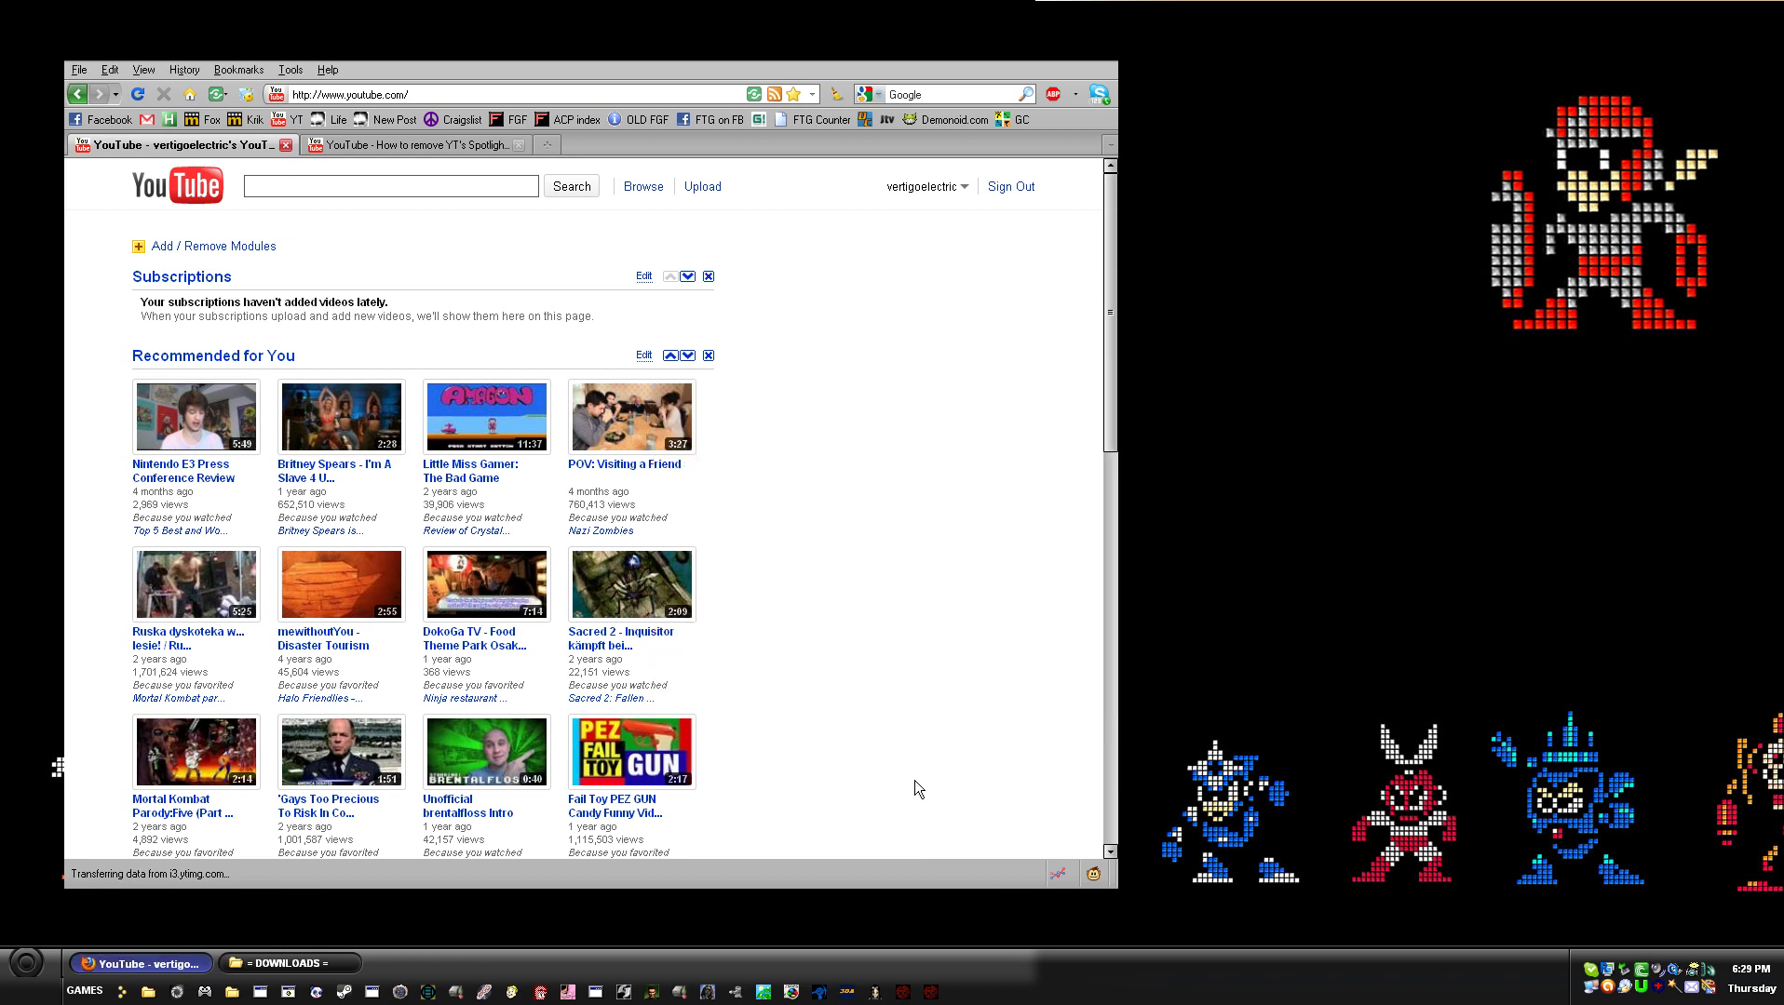
pyautogui.scroll(-10, 1052, 298)
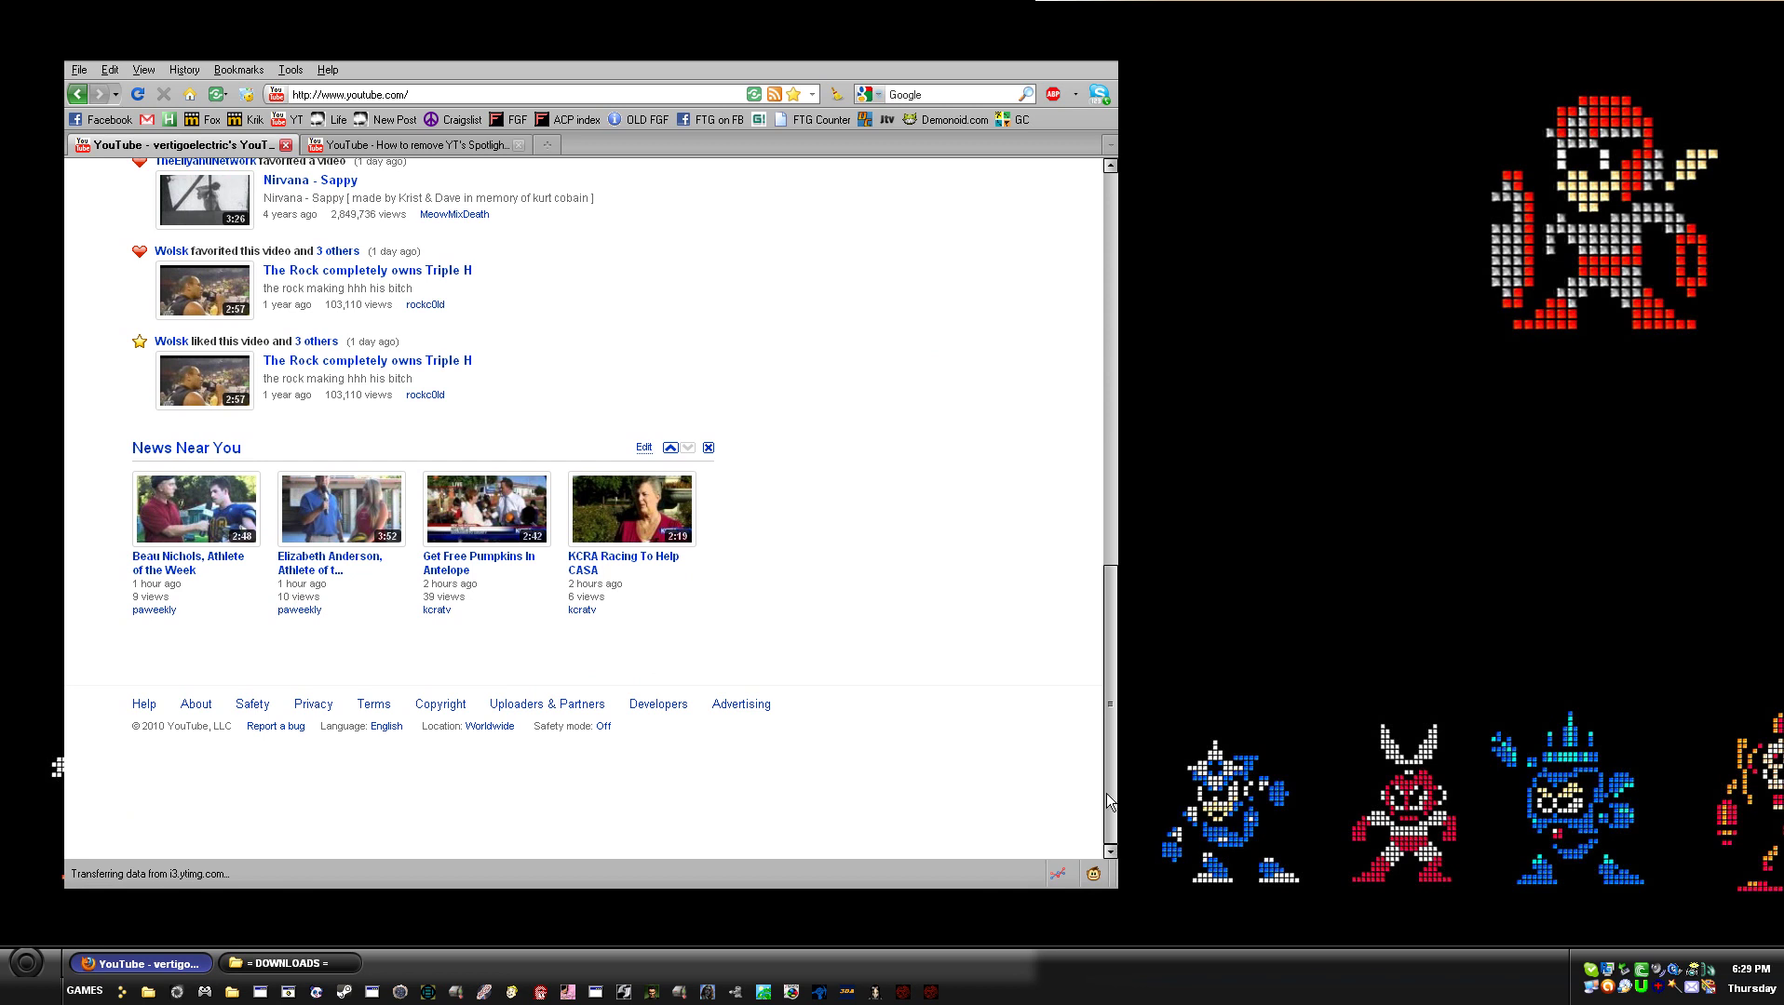
pyautogui.scroll(10, 1079, 252)
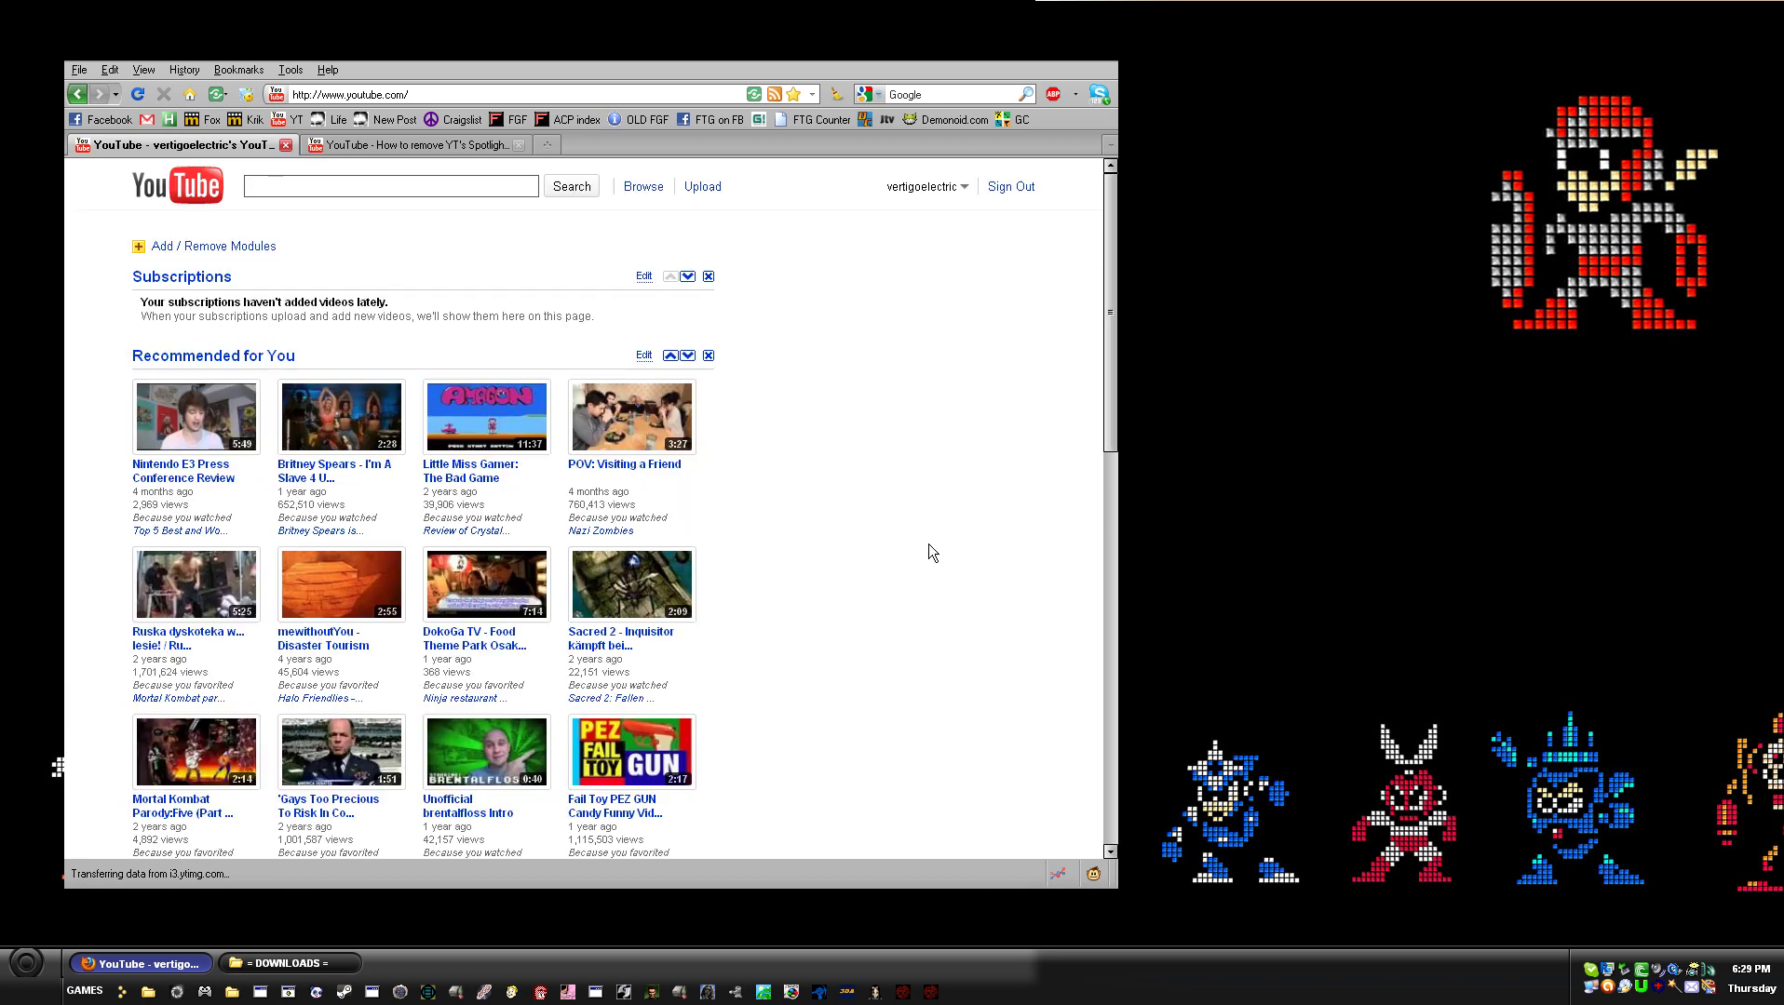
# - Delete the homepage-side-block rule in Adblock Plus Preferences and apply the change
pyautogui.click(1076, 95)
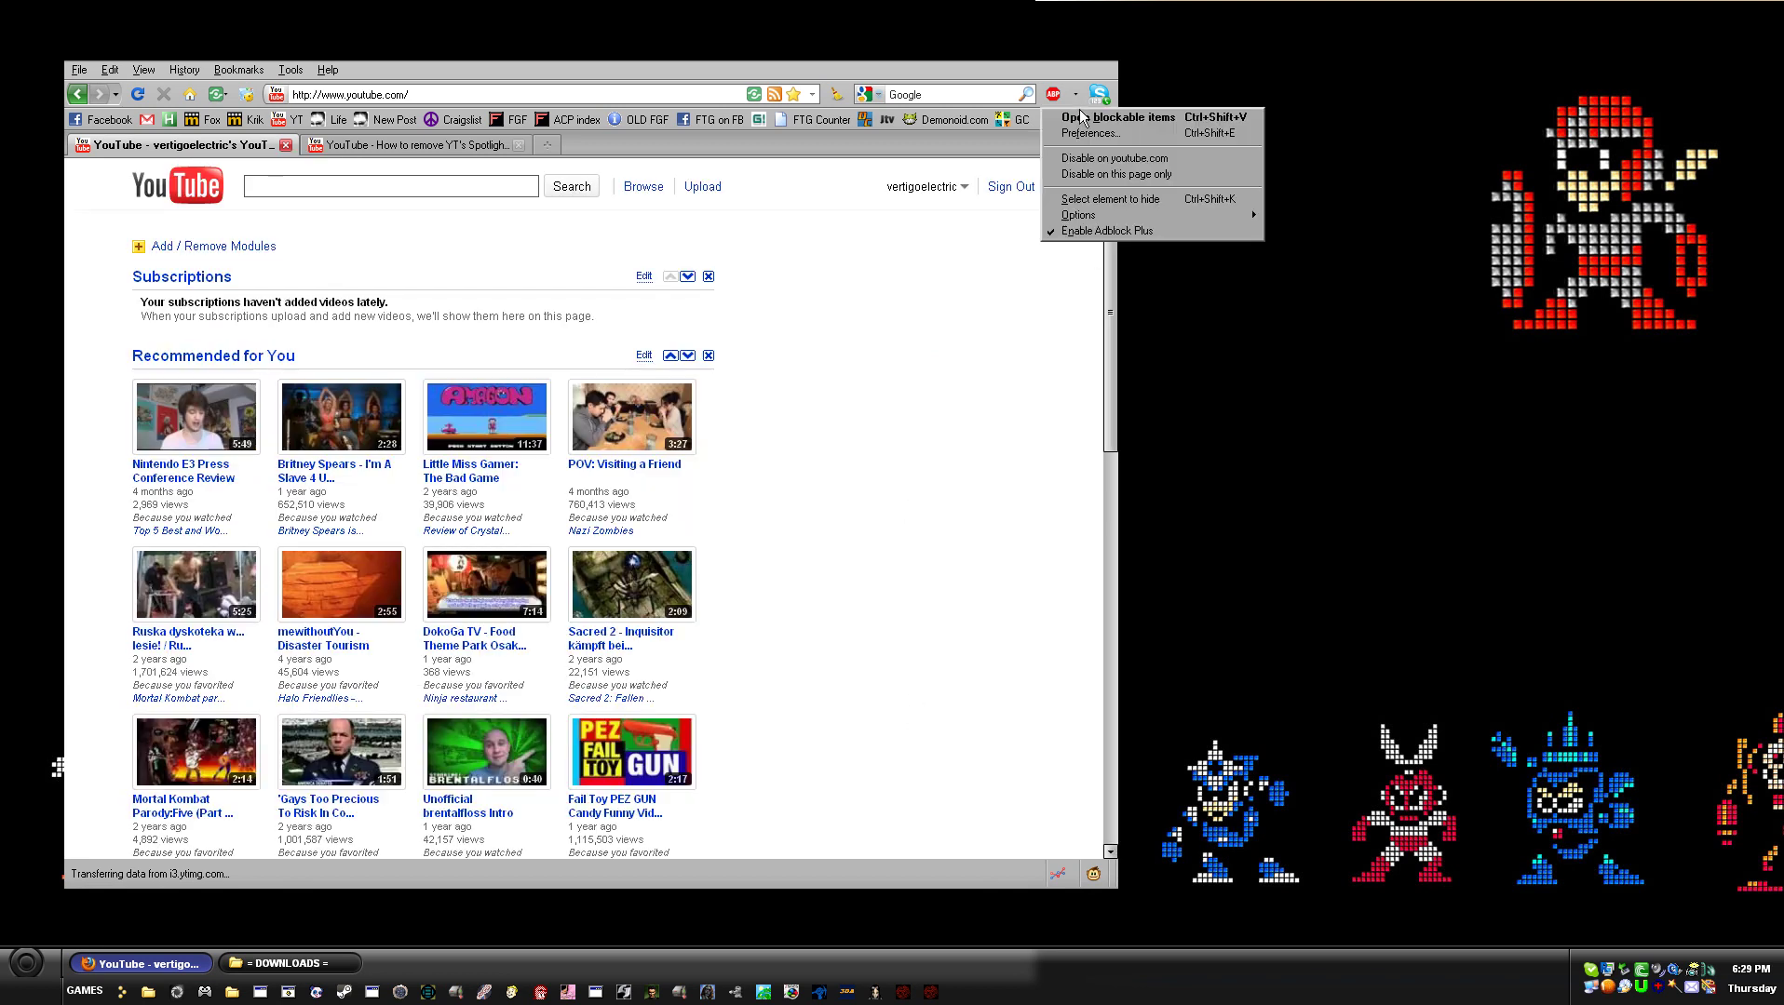
pyautogui.click(1087, 135)
pyautogui.click(664, 441)
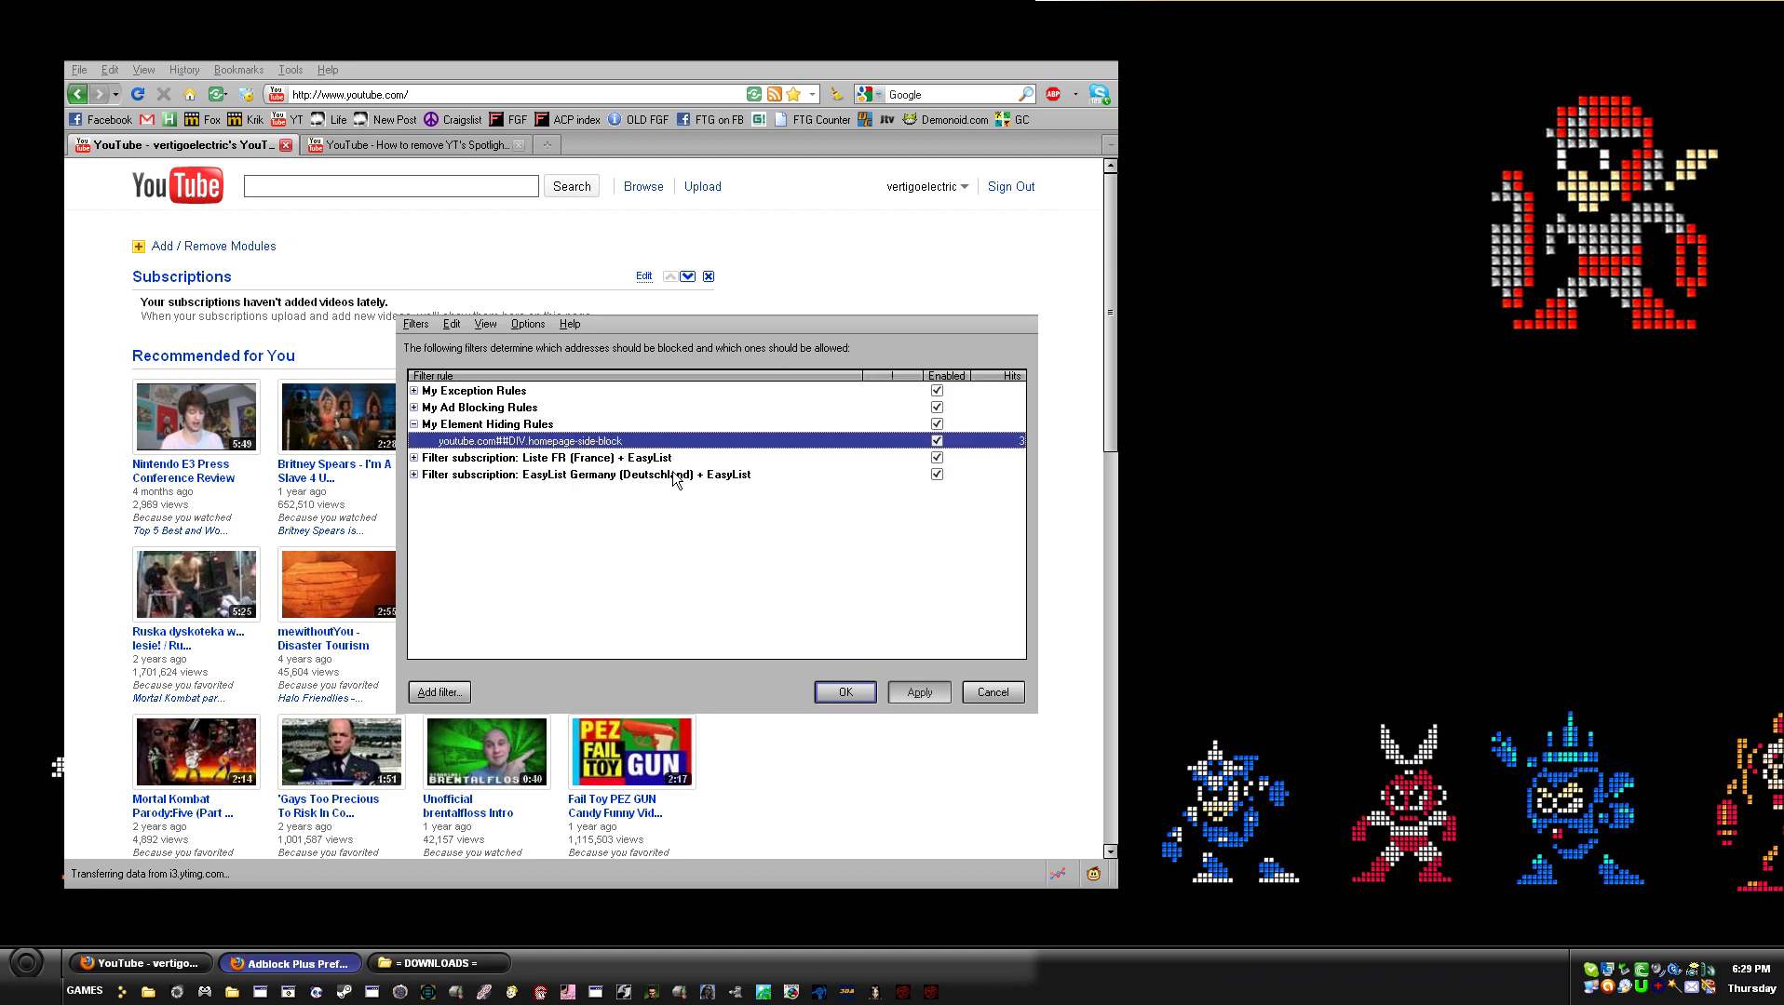
pyautogui.press('Delete')
pyautogui.click(940, 693)
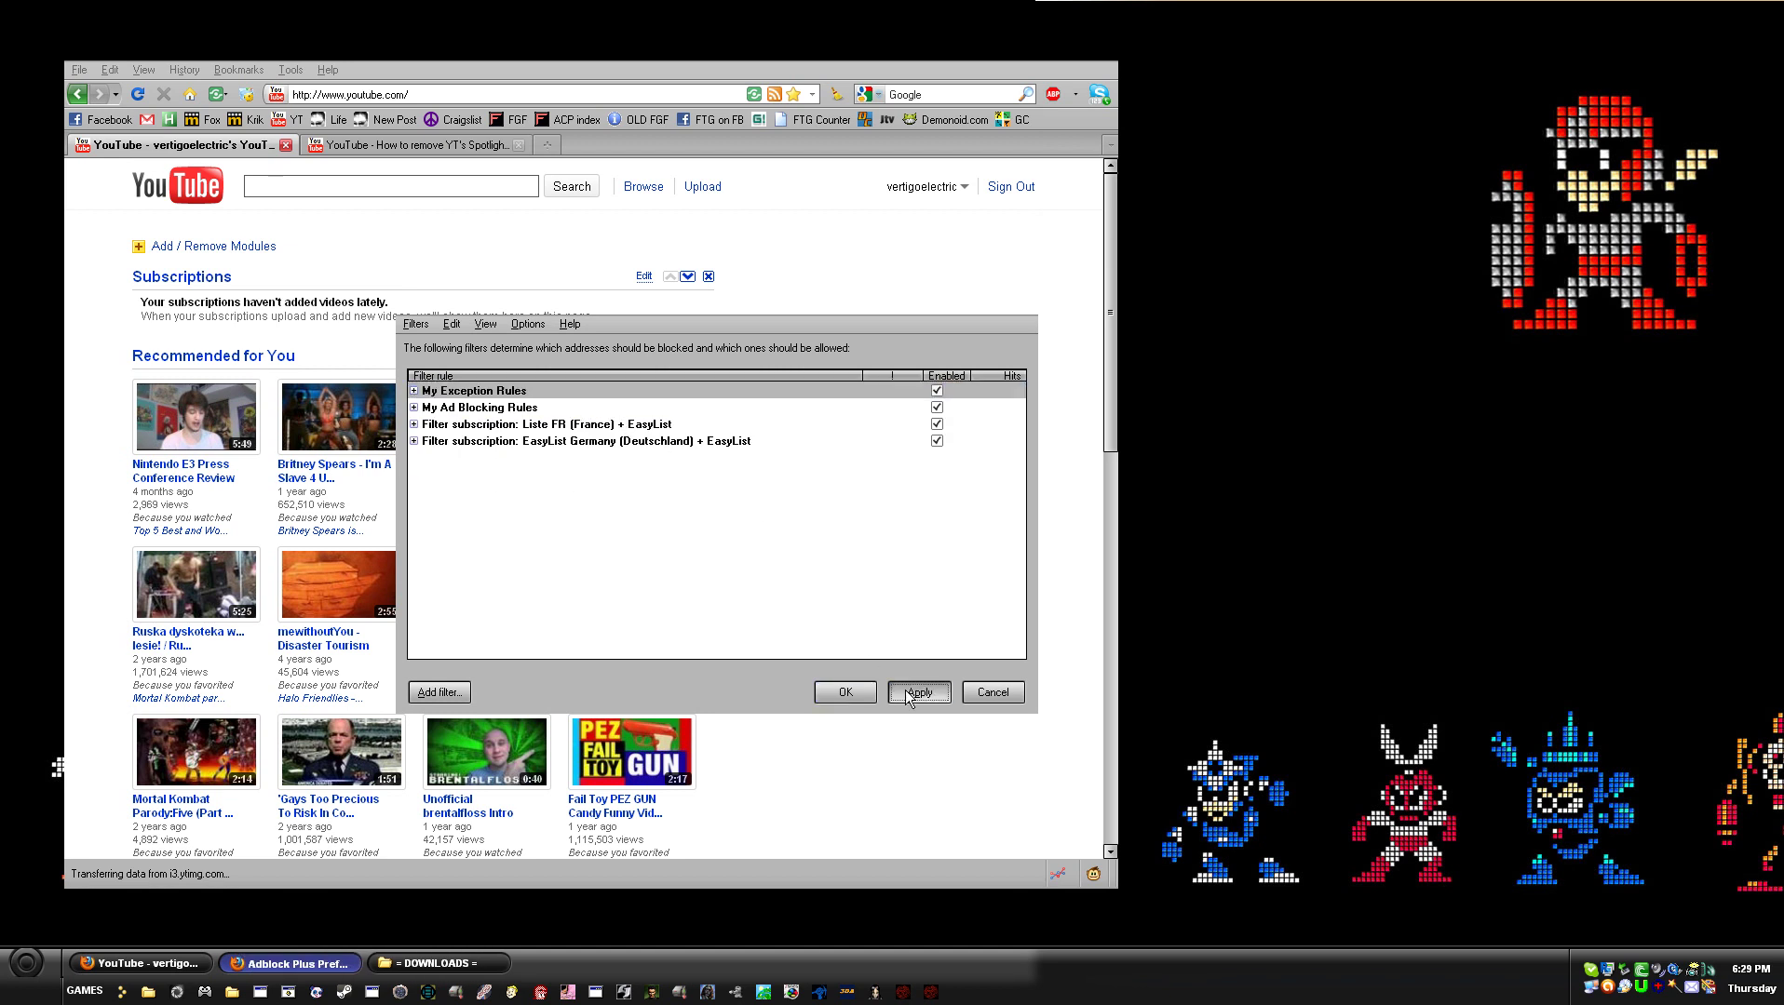
pyautogui.click(849, 689)
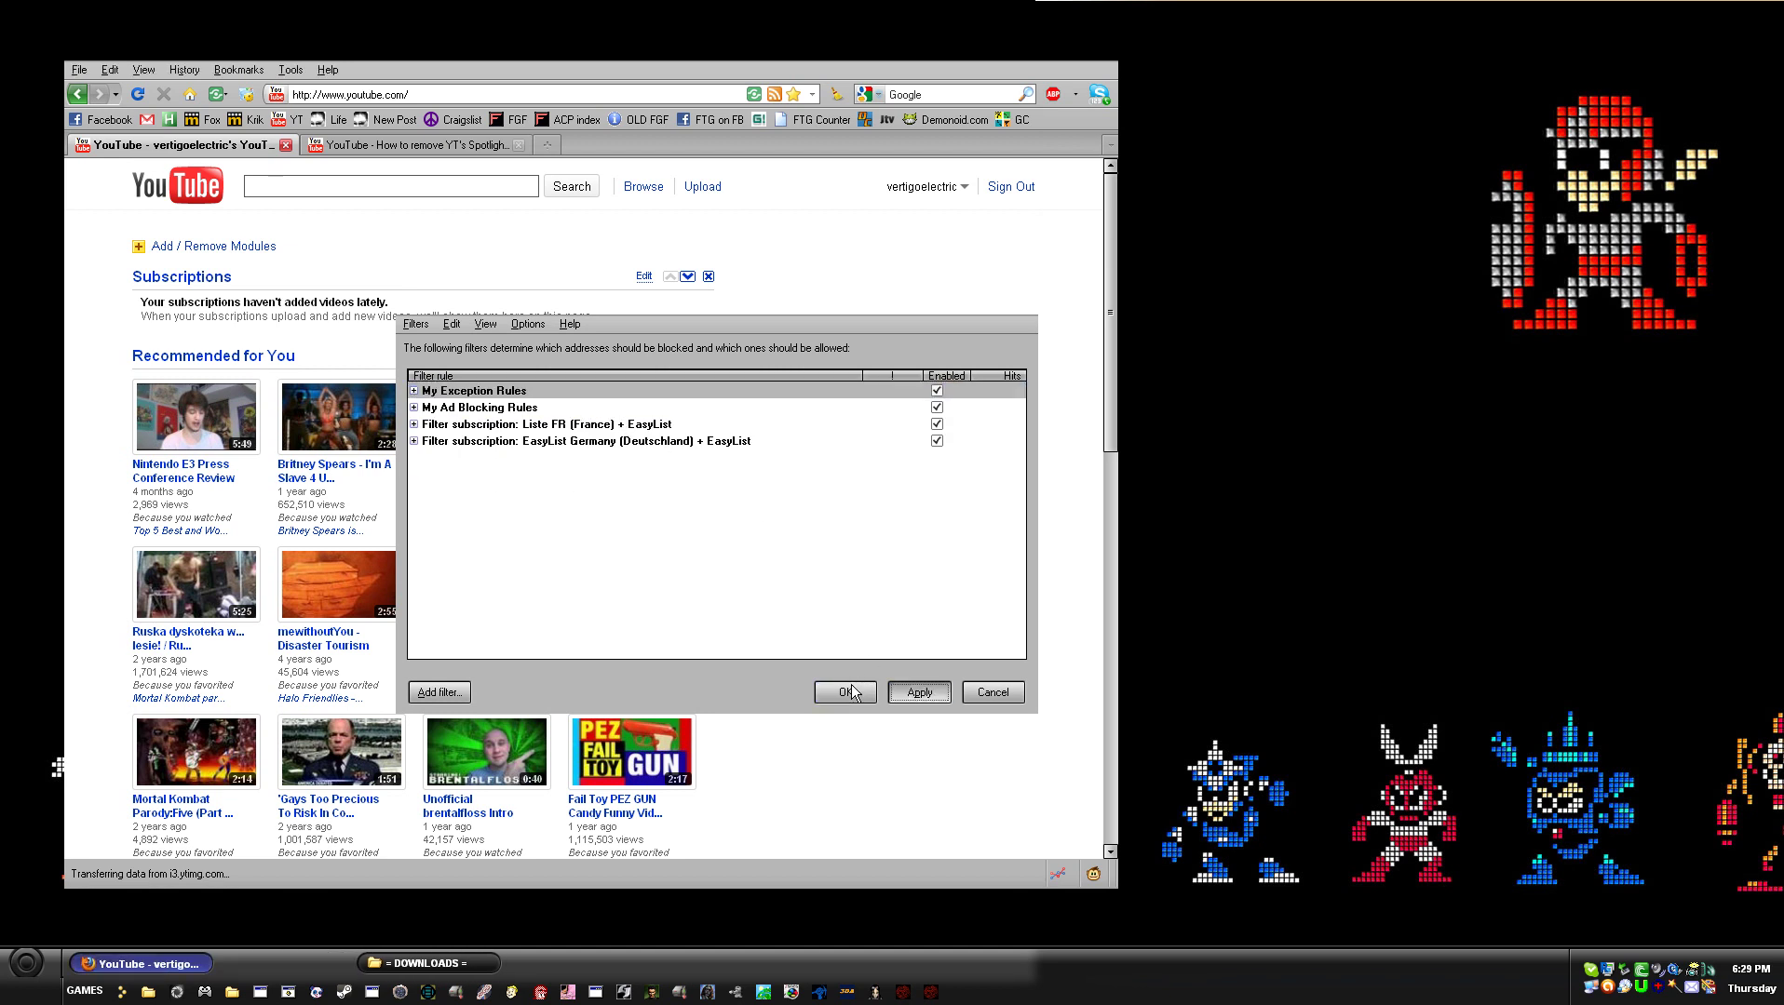
# - Reload YouTube to restore the sidebar and start picking an element to hide
pyautogui.click(138, 94)
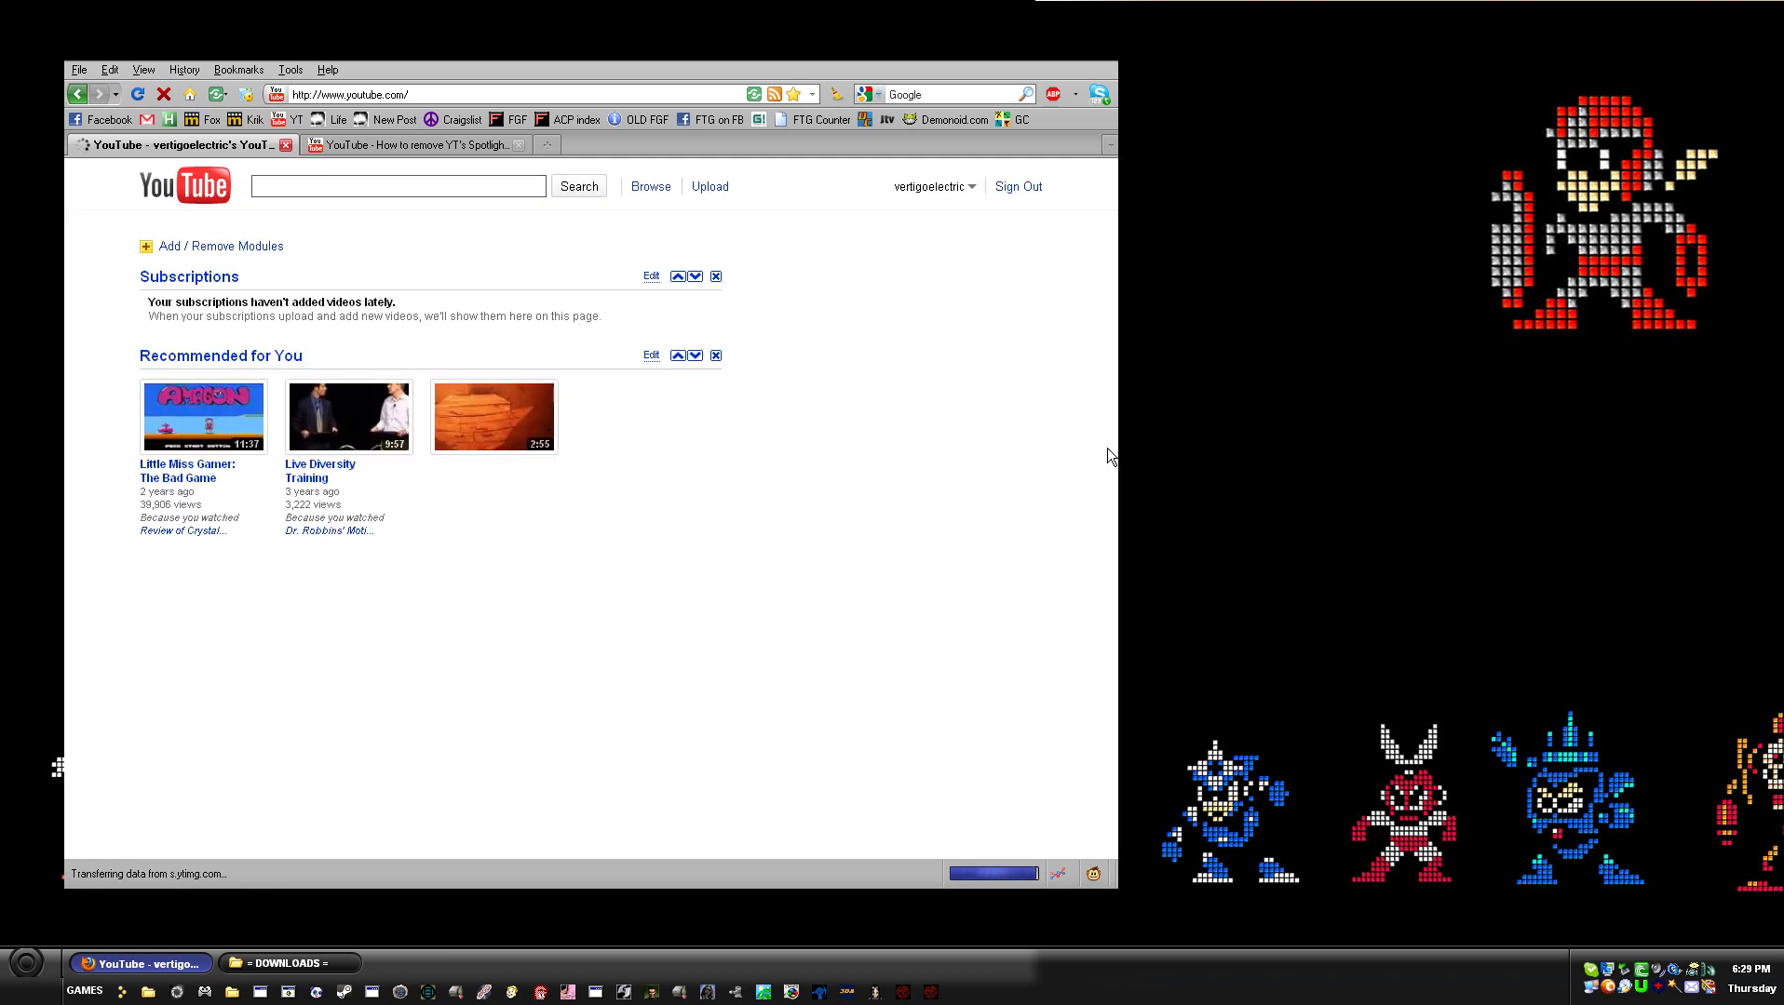
pyautogui.moveTo(1111, 426); pyautogui.dragTo(1116, 325)
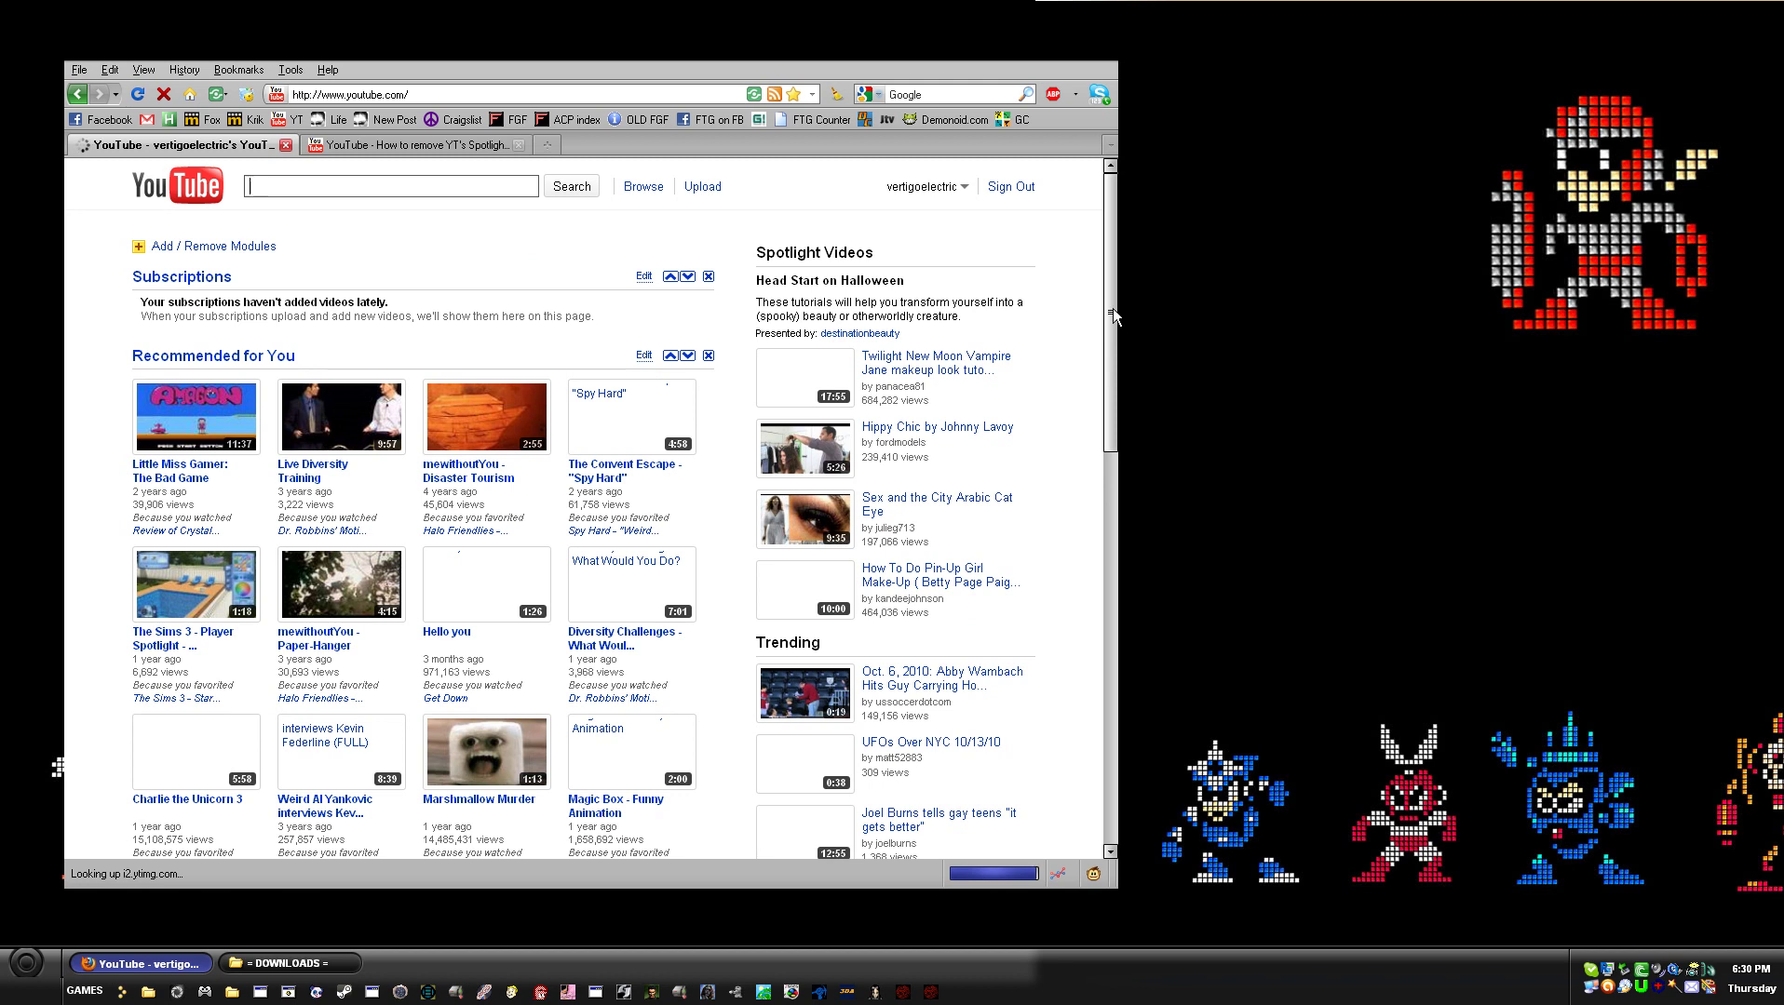
pyautogui.hotkey('ctrl', 'shift', 'a')
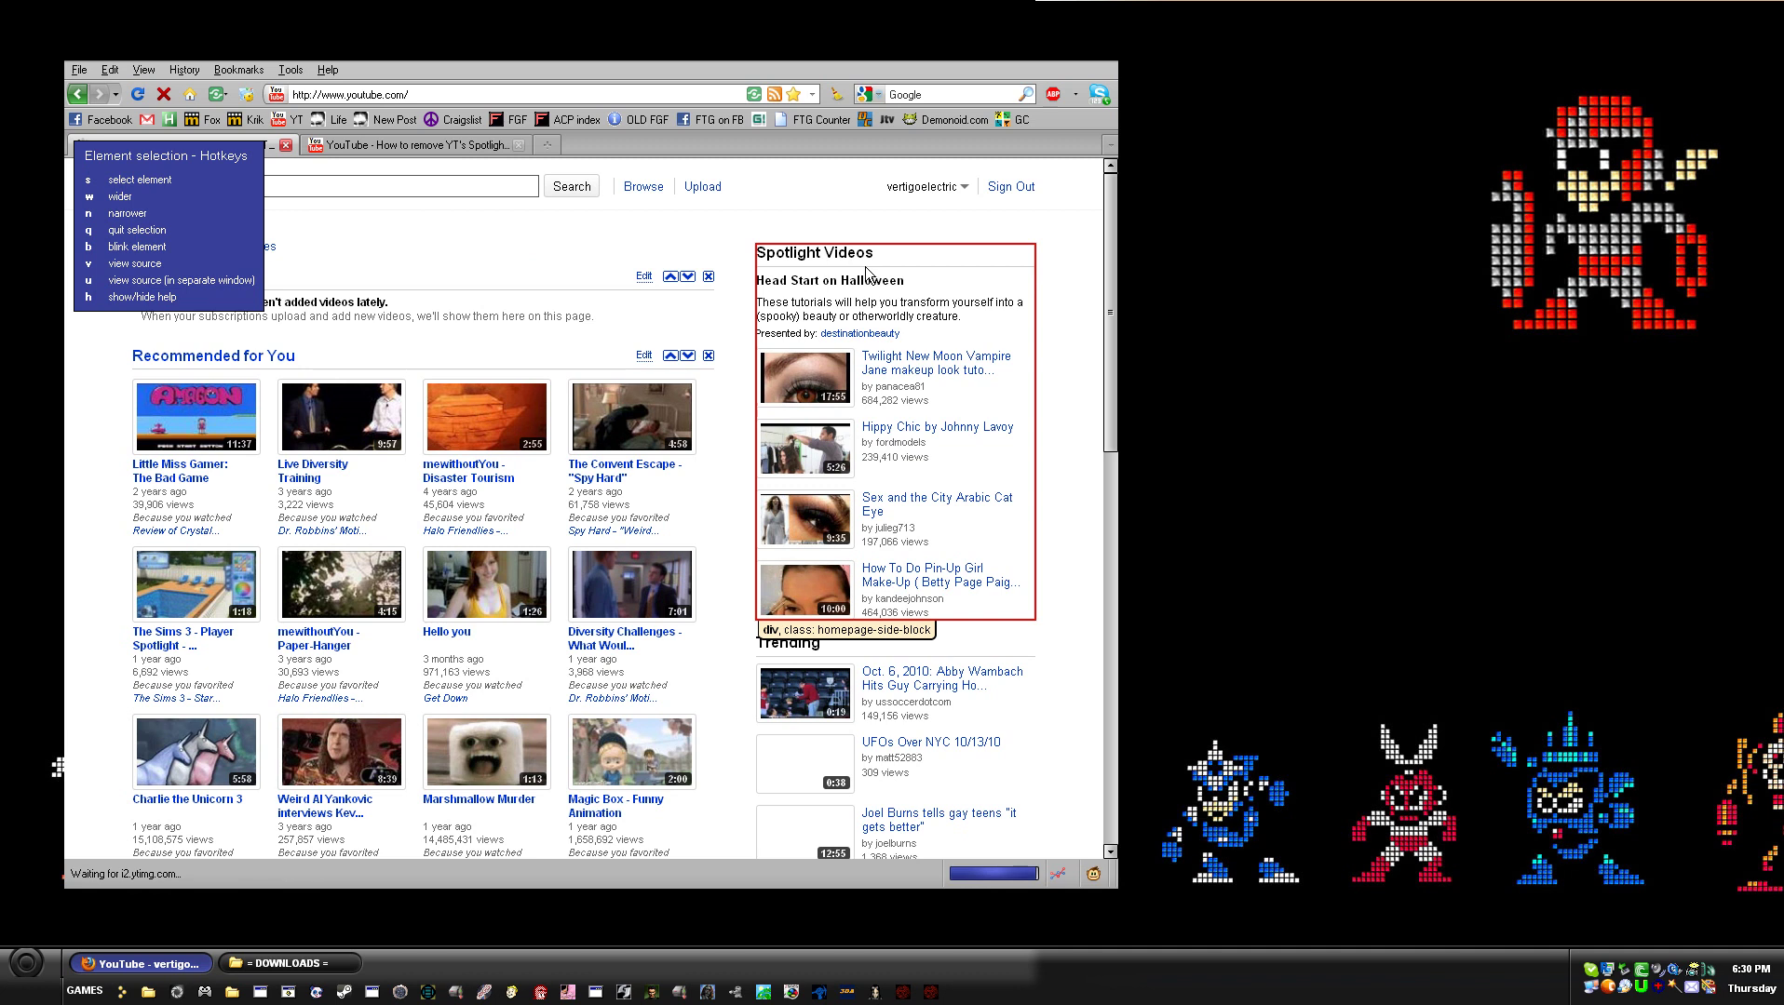
# - Choose the whole Spotlight Videos side block and show the element tree in a widened rule dialog
pyautogui.press('w')
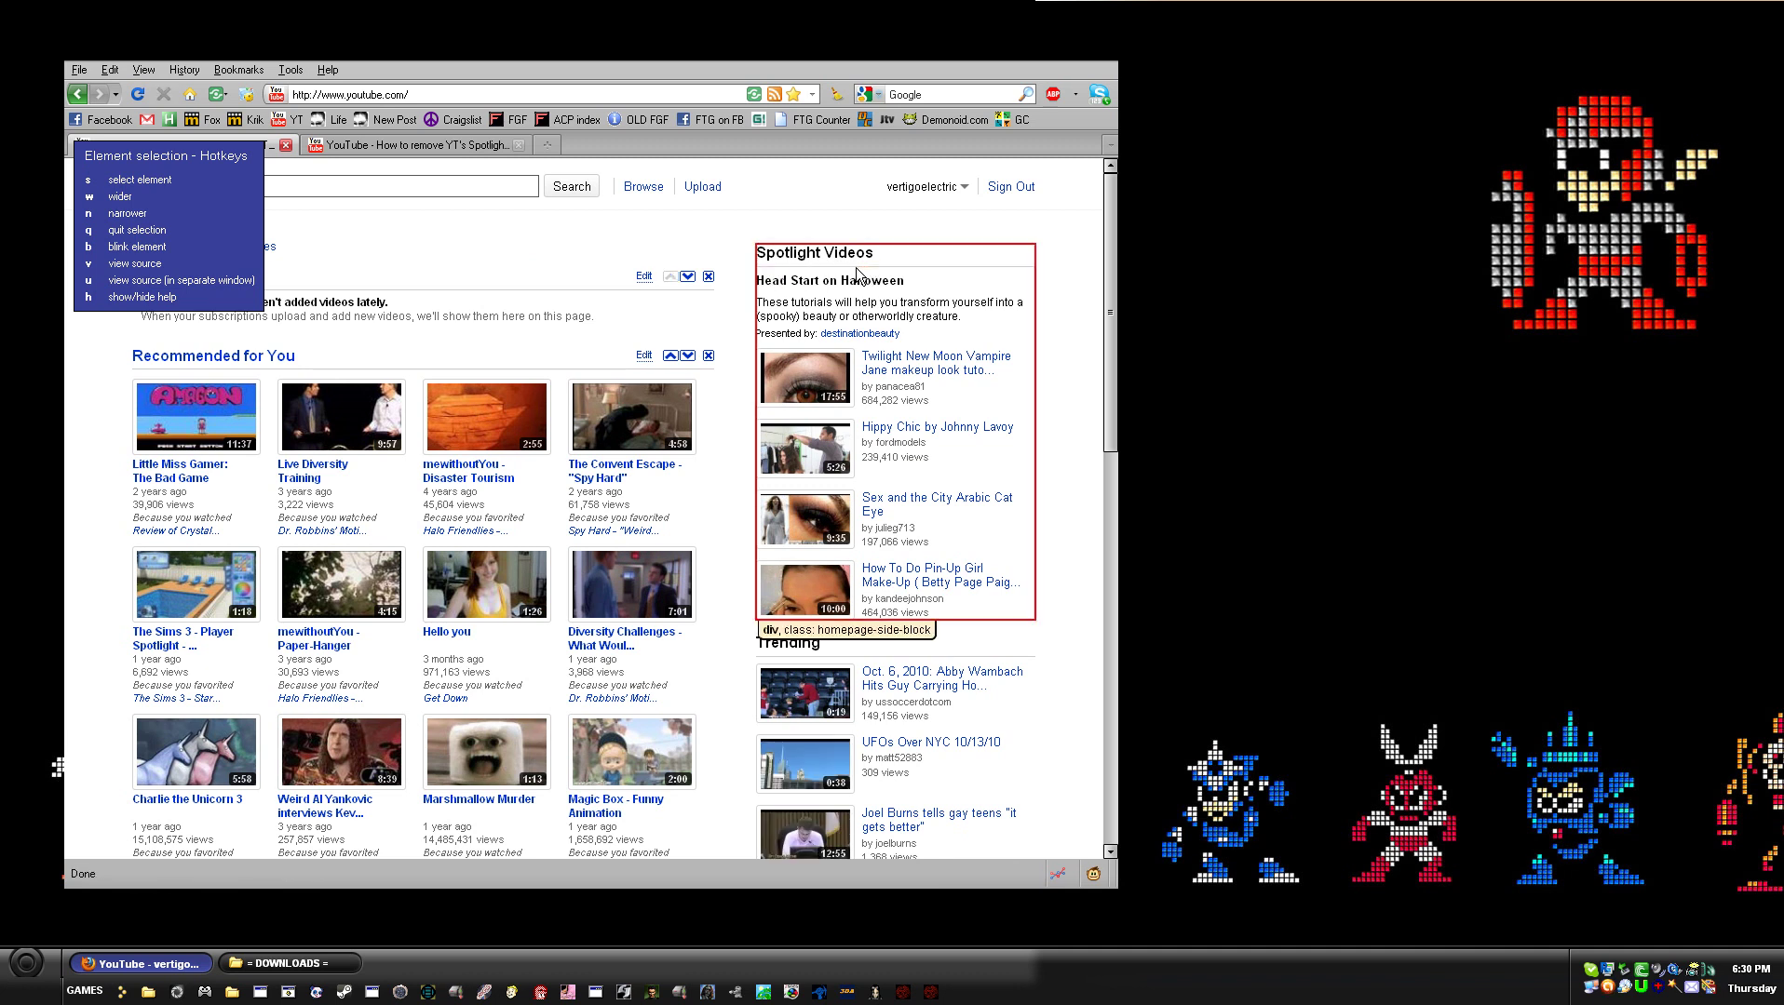
pyautogui.click(858, 274)
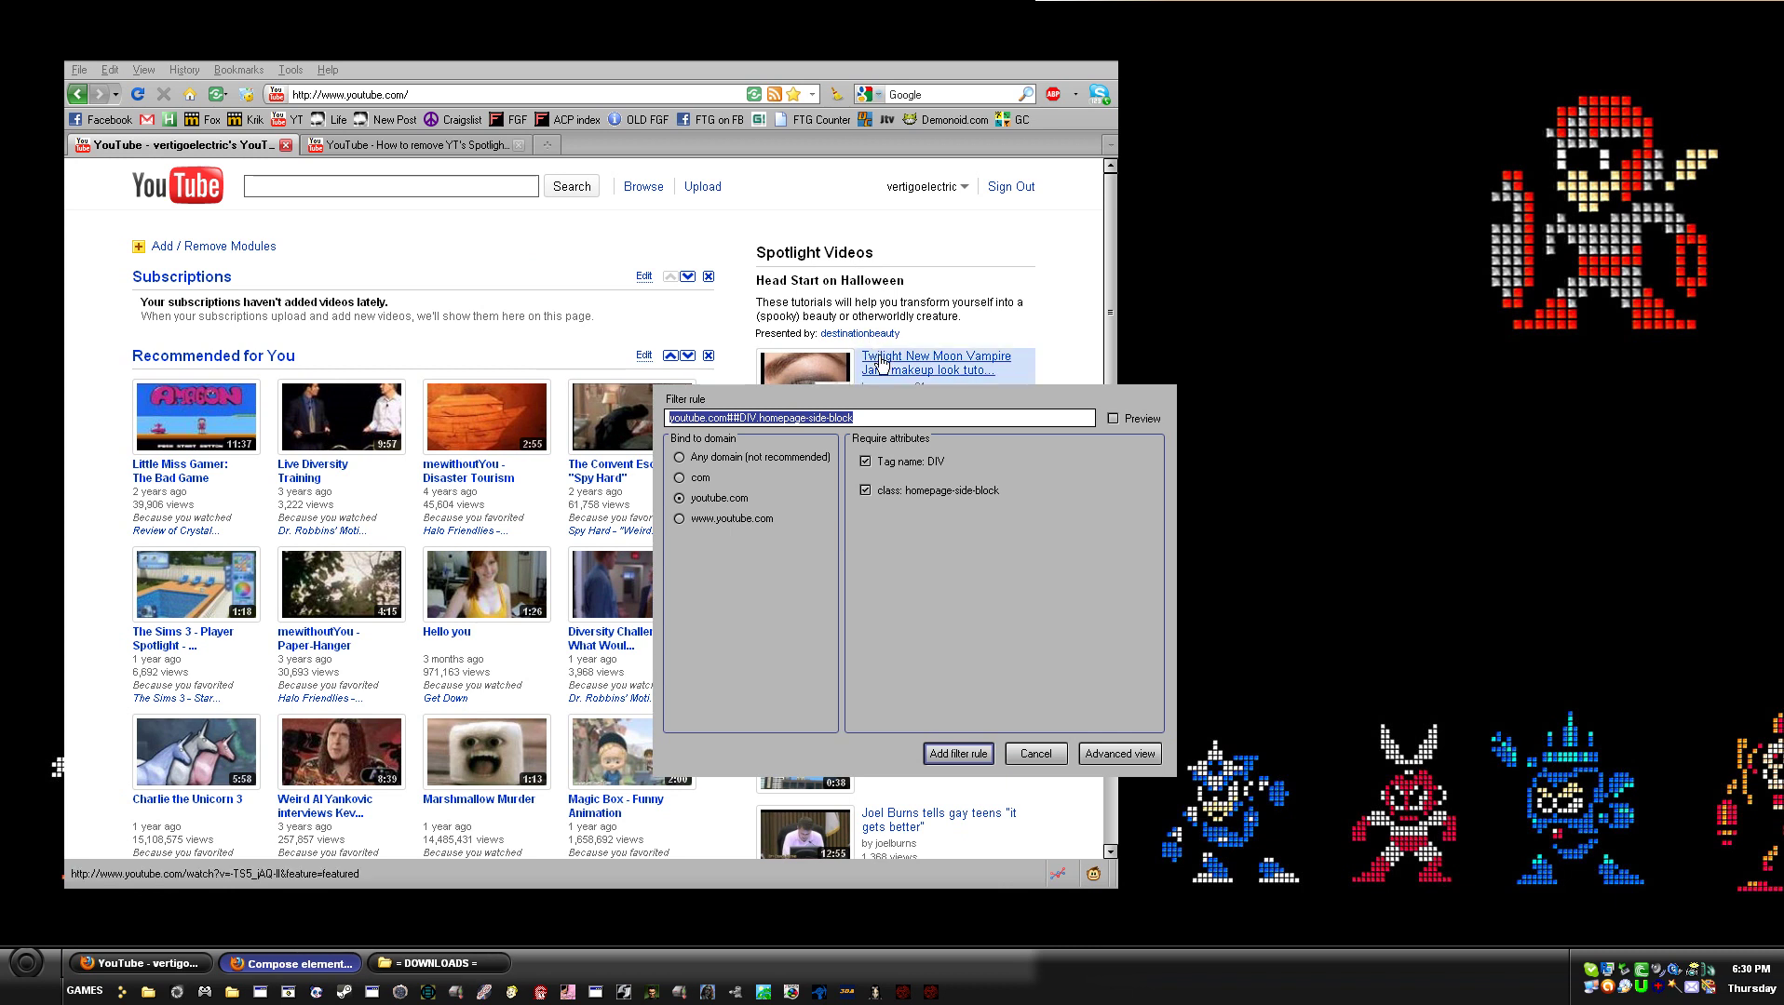
pyautogui.moveTo(875, 354); pyautogui.dragTo(839, 293)
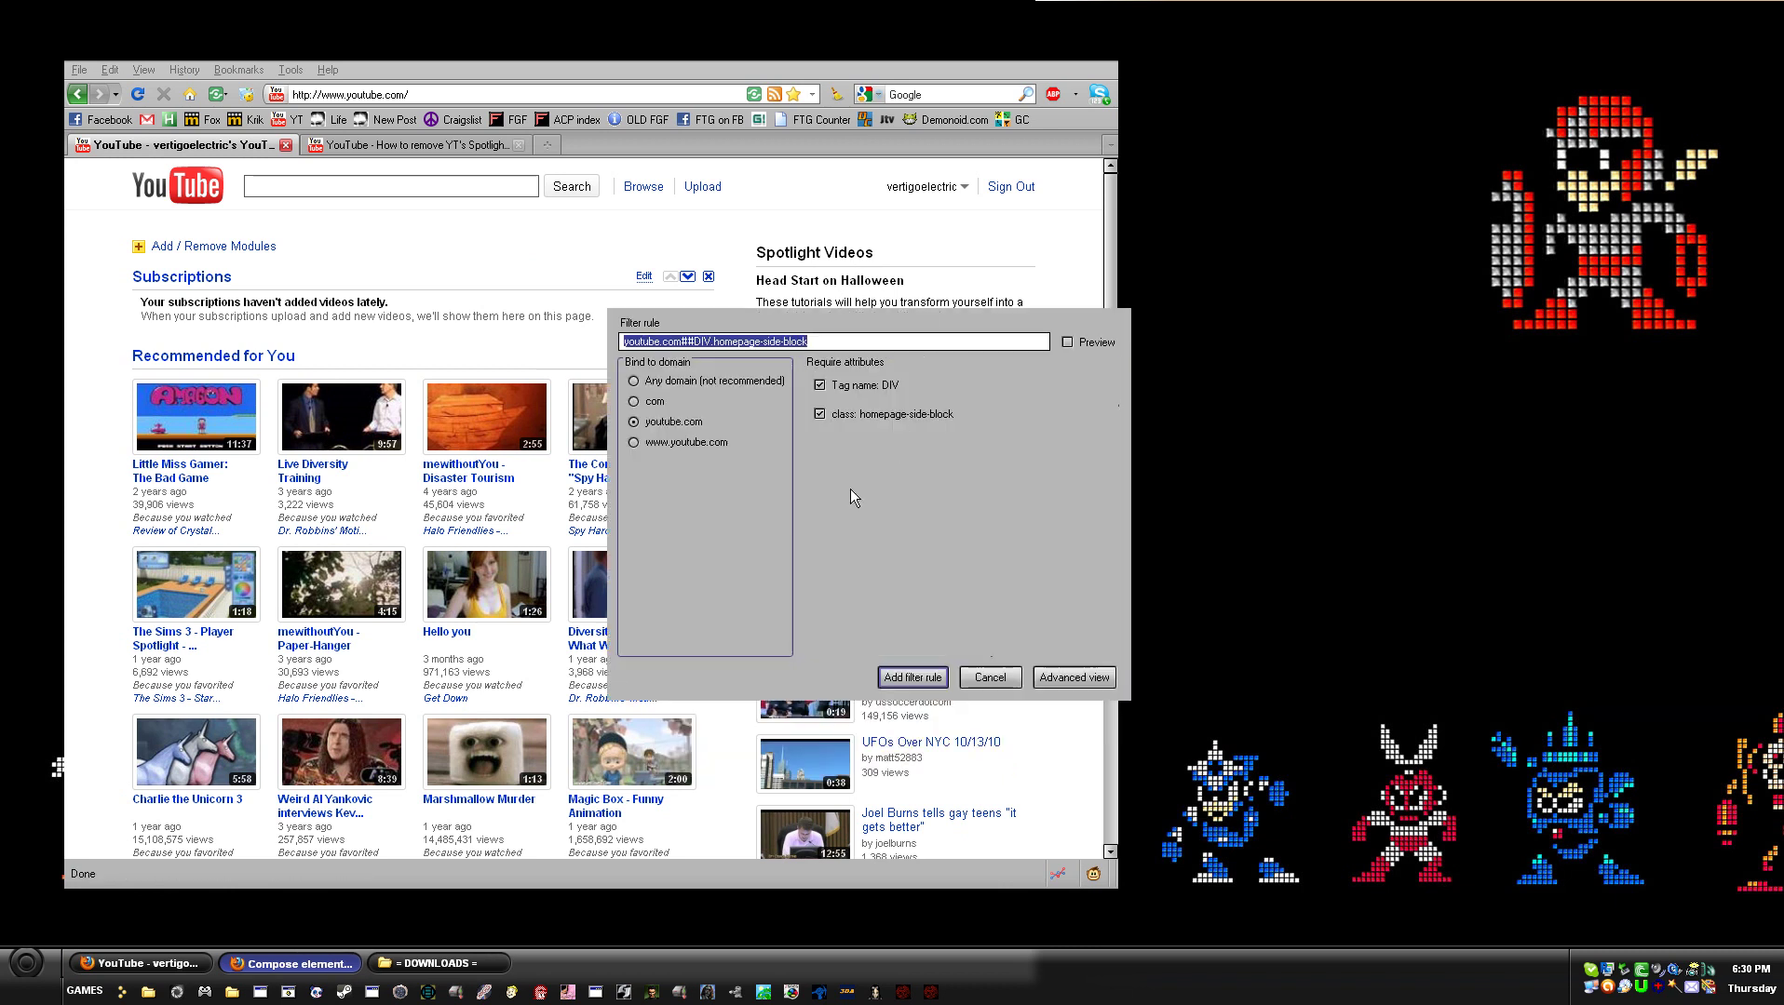
pyautogui.click(1079, 676)
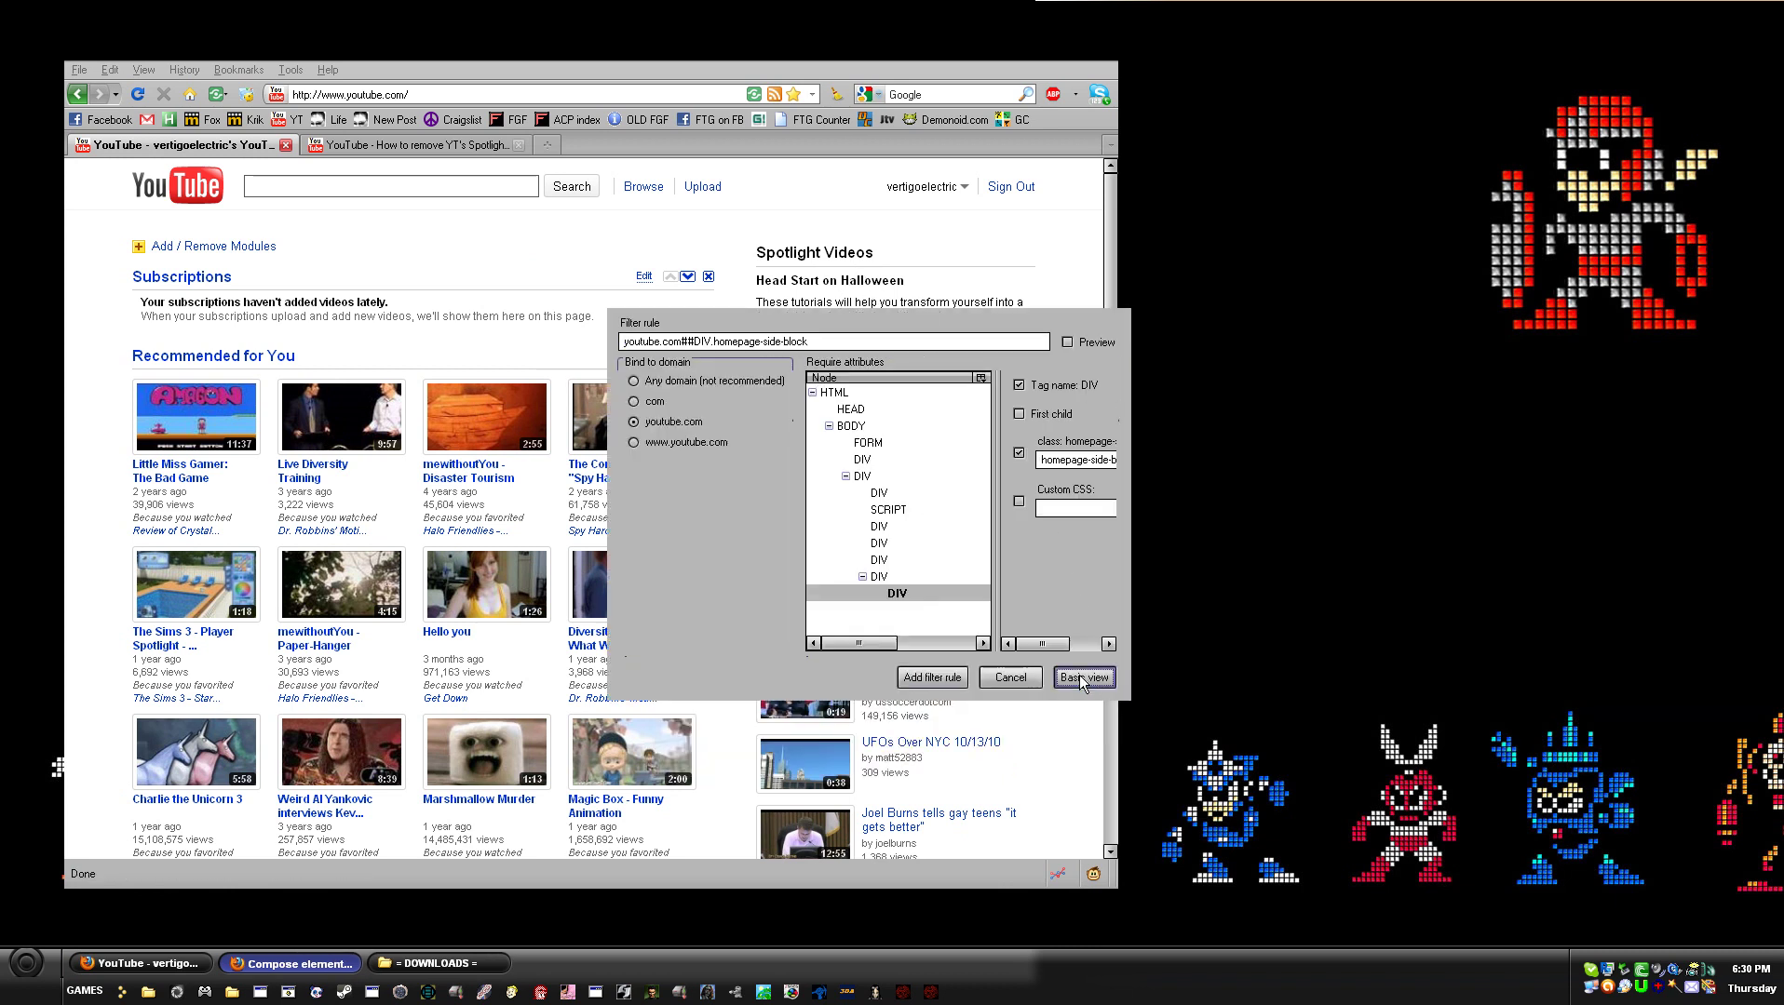
pyautogui.moveTo(1133, 543); pyautogui.dragTo(1347, 540)
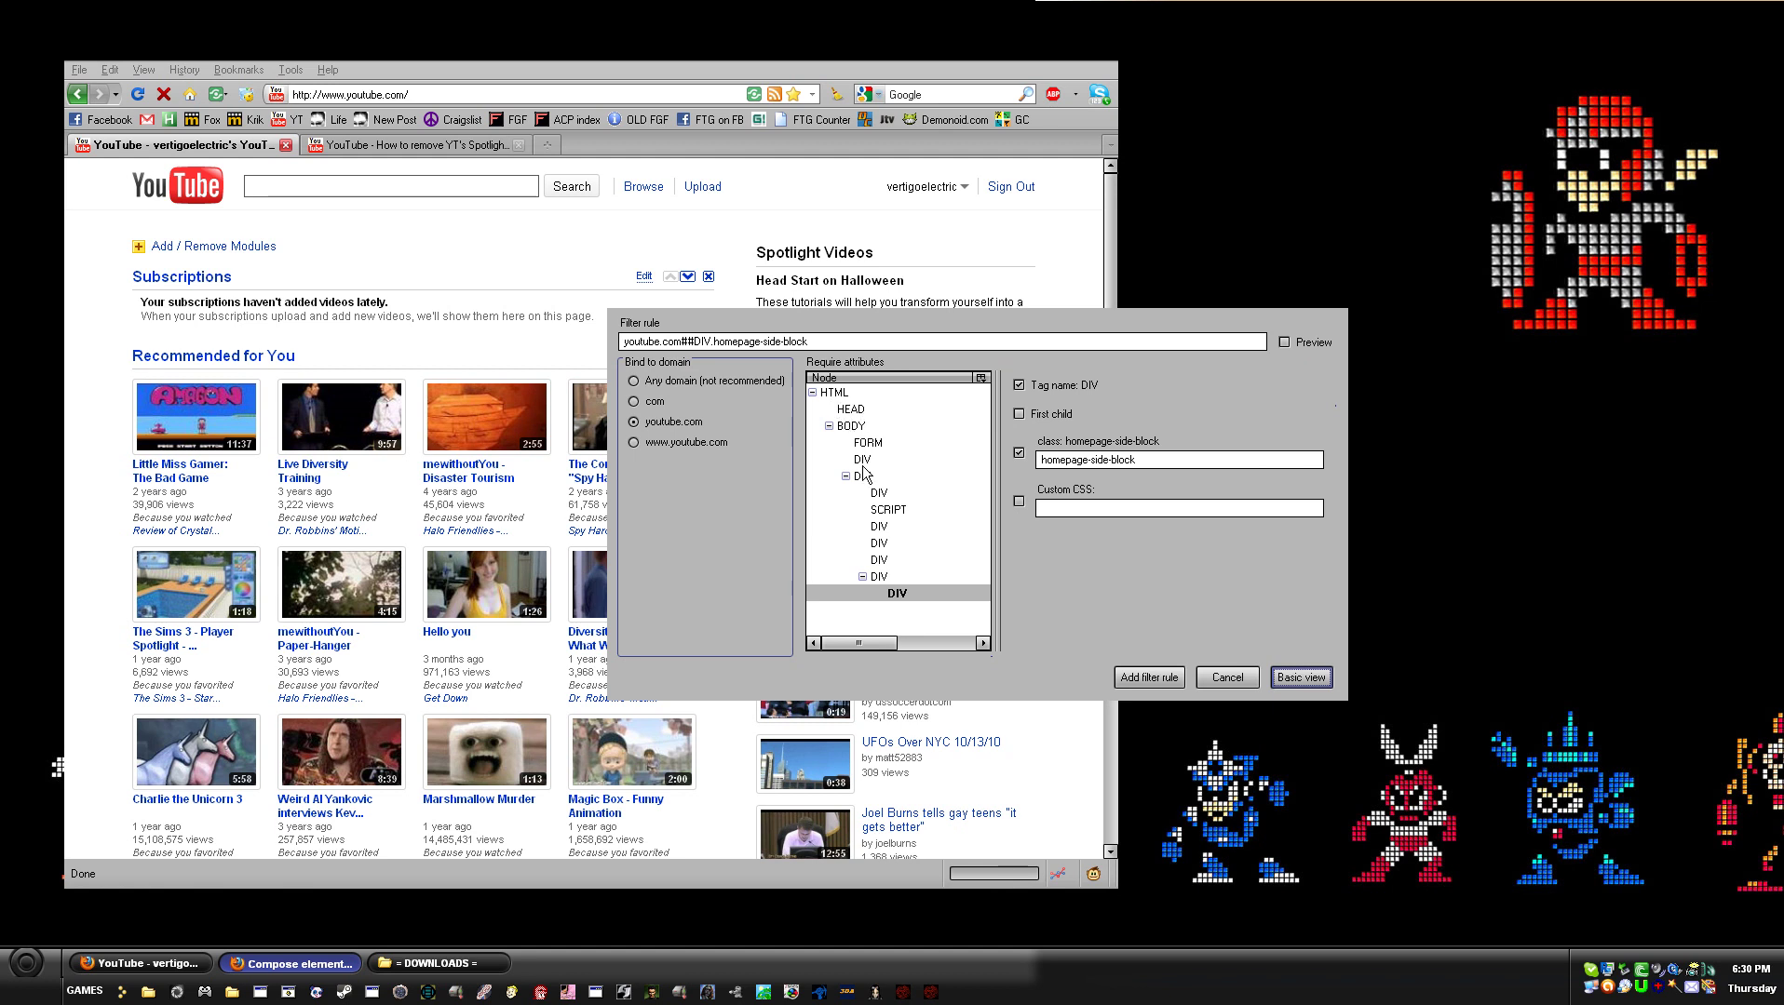
# - Add youtube.com##DIV.homepage-side-block:first-child to hide only the Spotlight Videos block
pyautogui.click(903, 594)
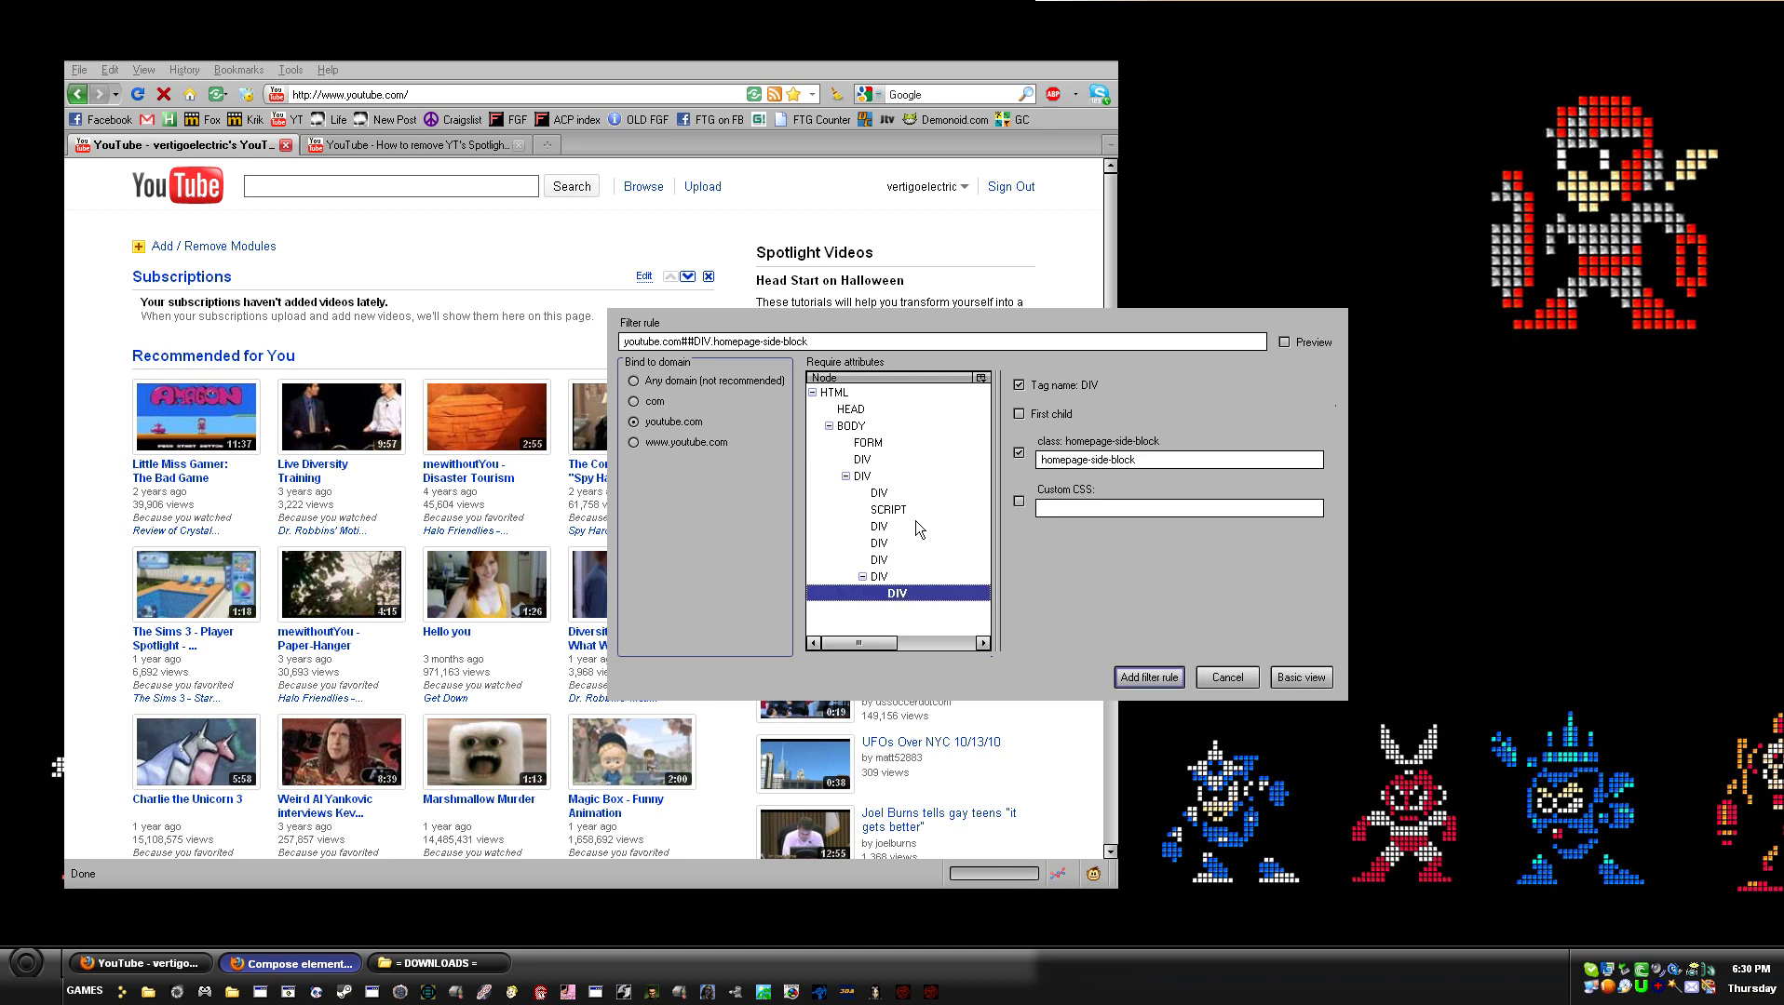
pyautogui.click(883, 576)
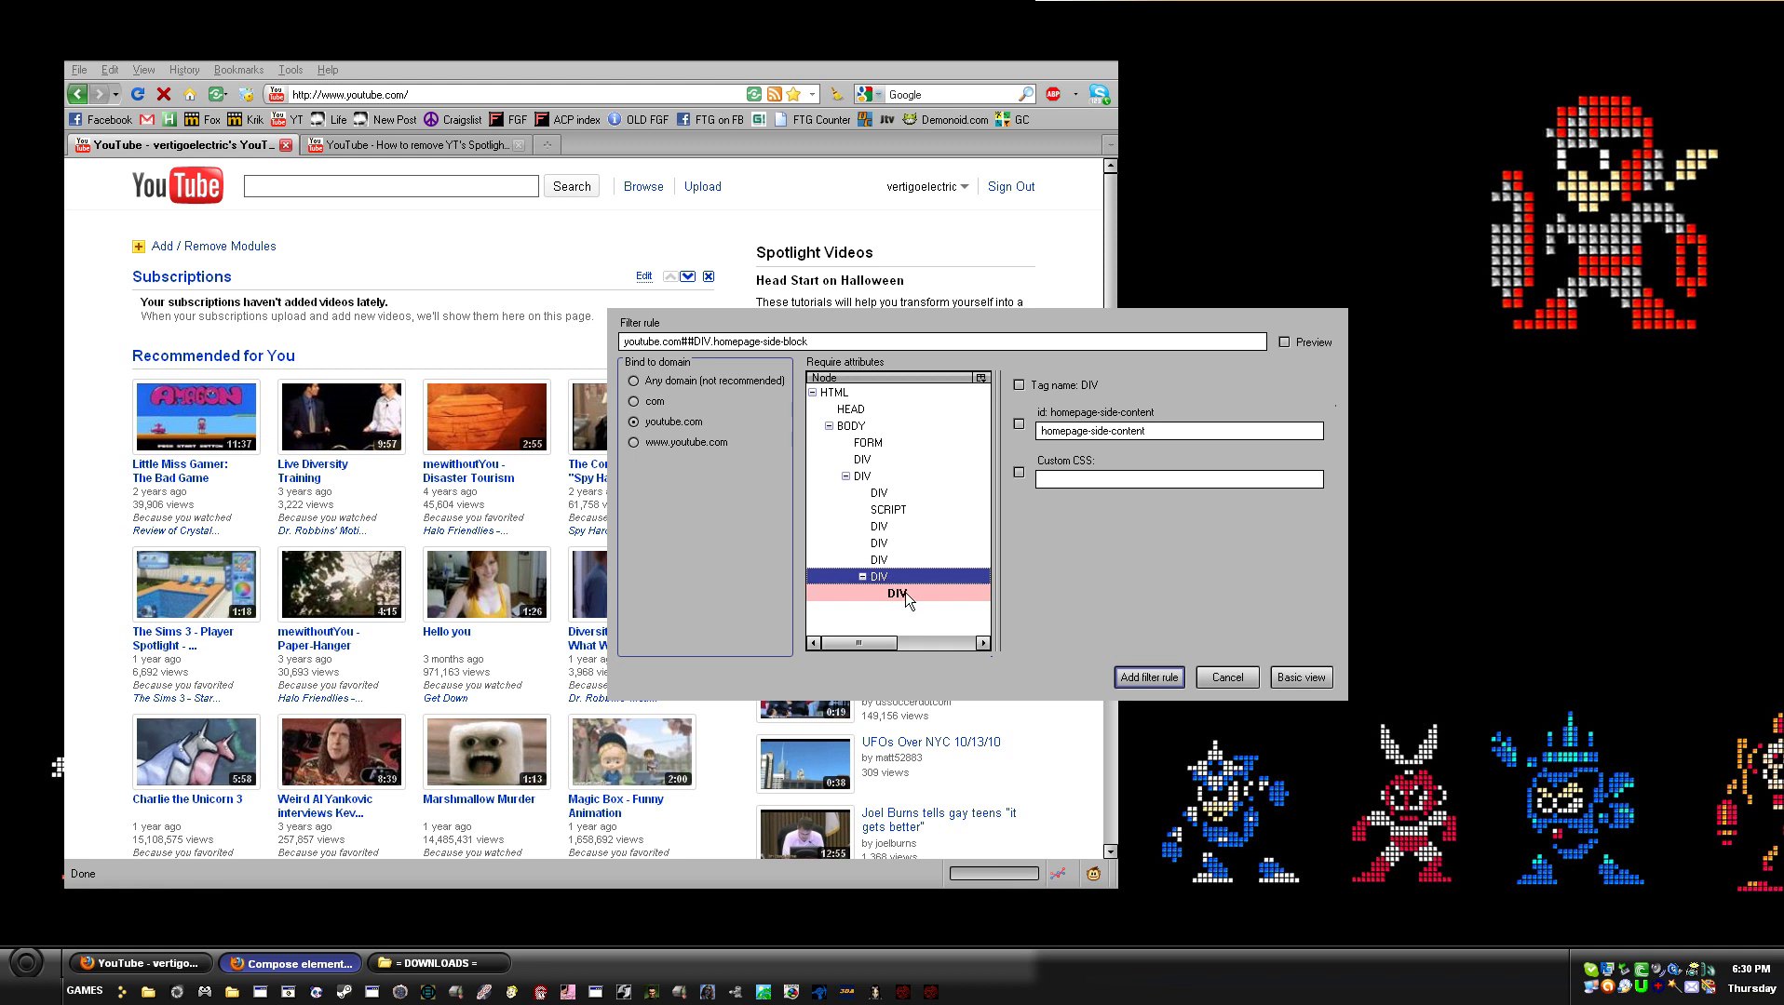
pyautogui.click(895, 593)
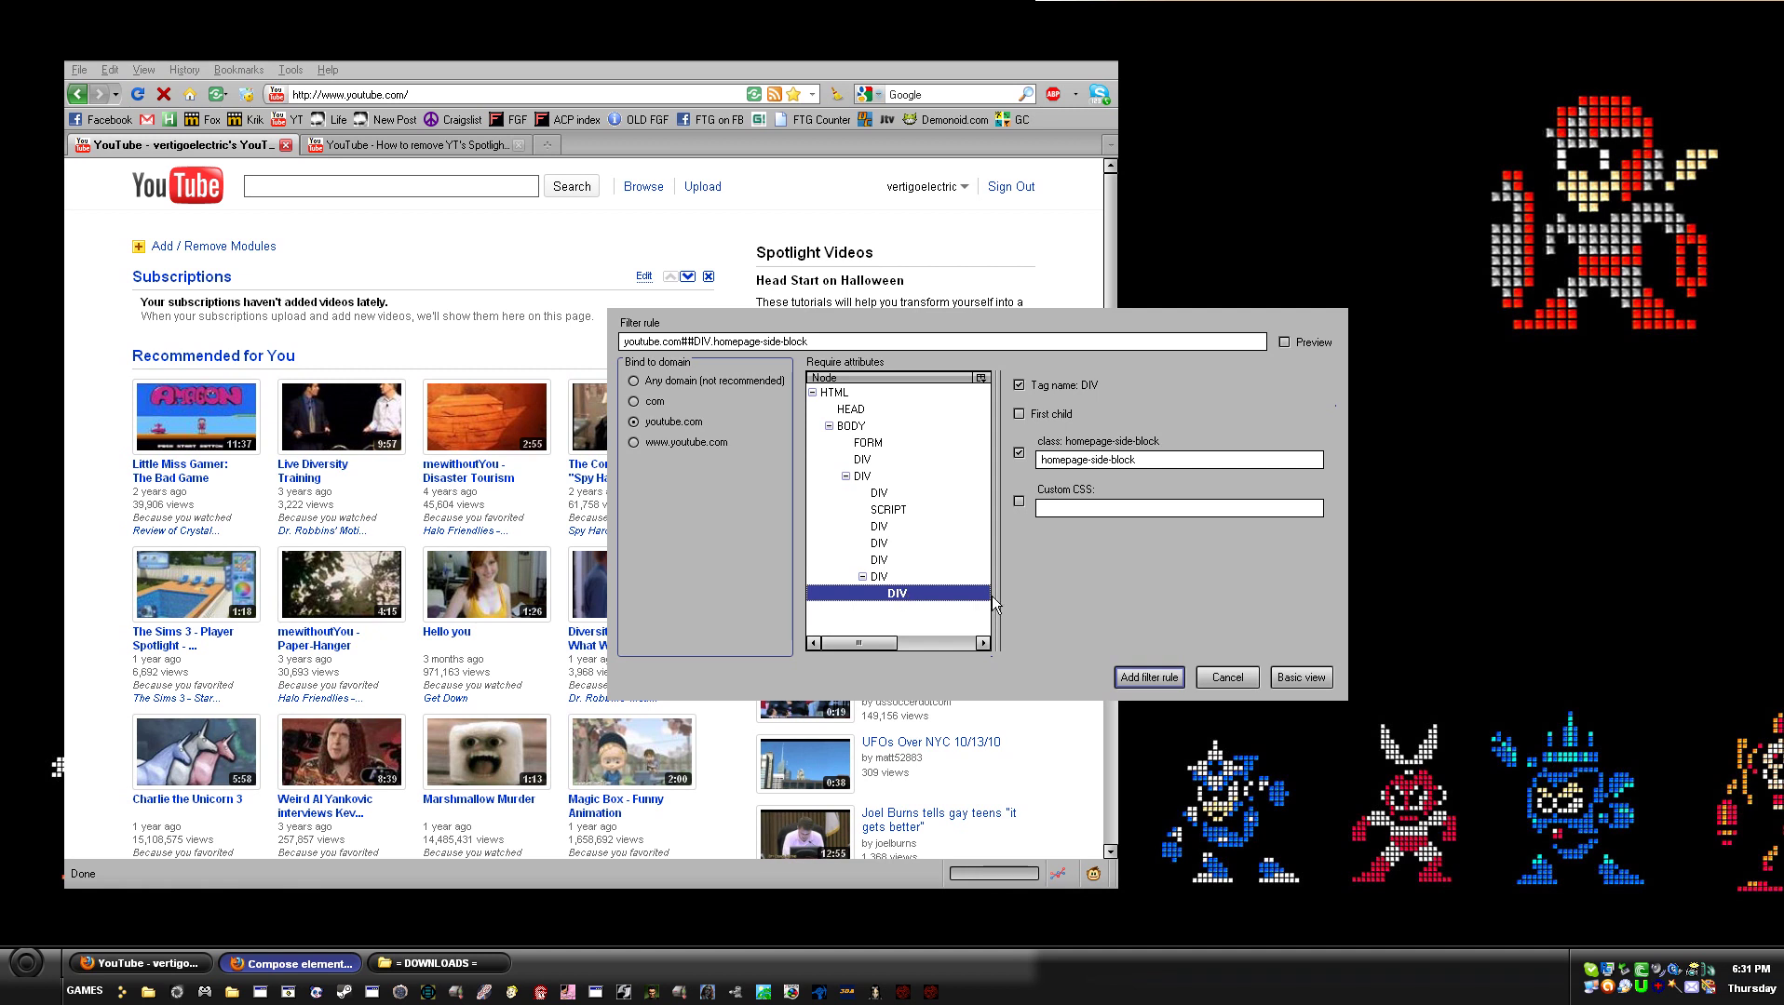
pyautogui.click(1060, 421)
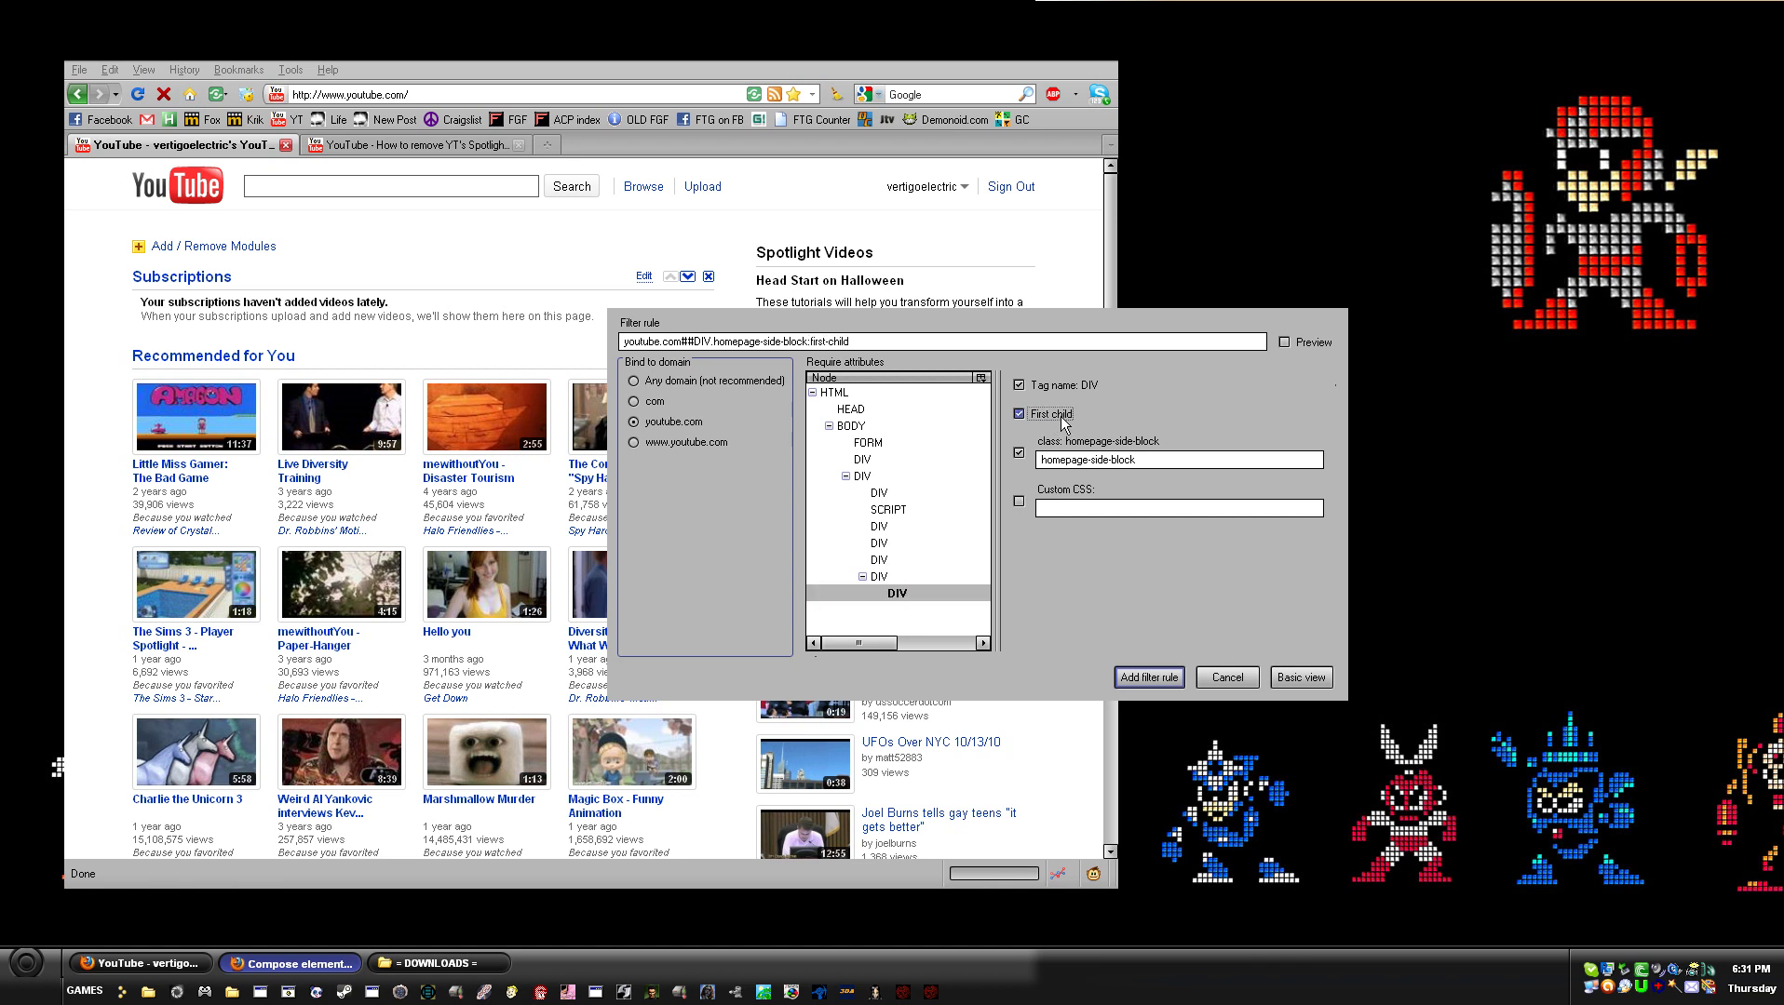
pyautogui.click(1142, 677)
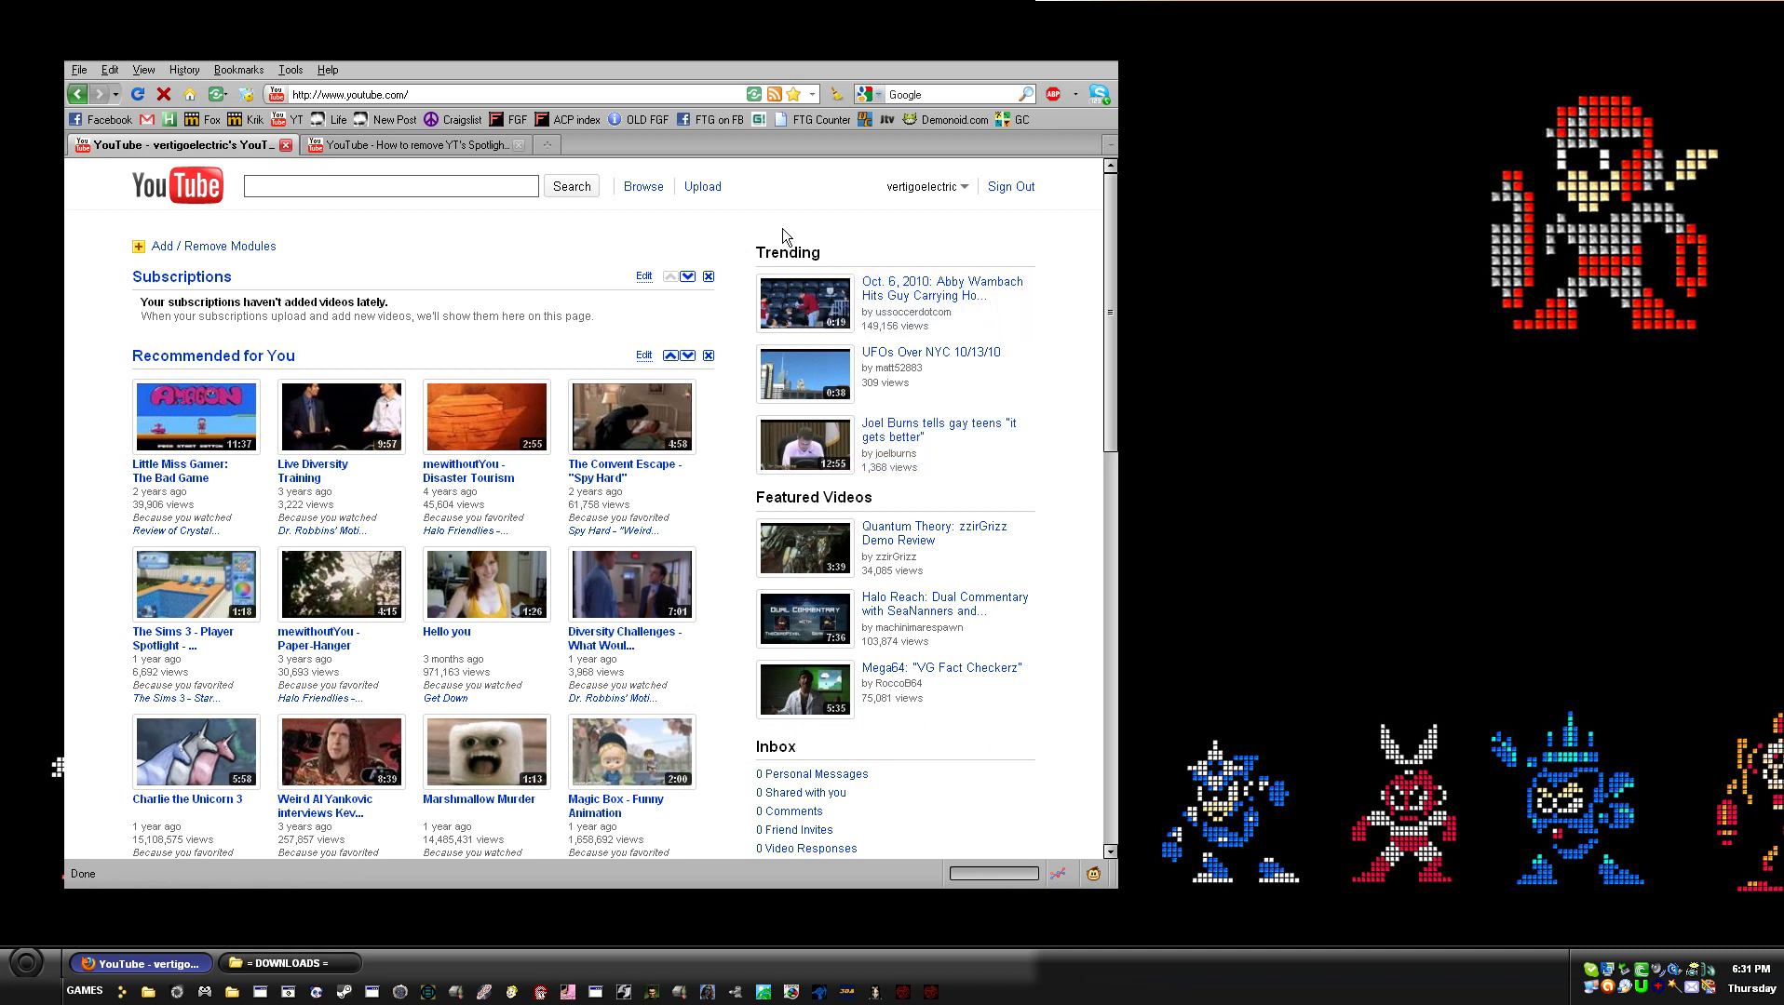
# - Pick the Trending sidebar block as the element to hide
pyautogui.moveTo(1113, 336)
pyautogui.mouseDown()
pyautogui.moveTo(1094, 531)
pyautogui.moveTo(1087, 336)
pyautogui.mouseUp()
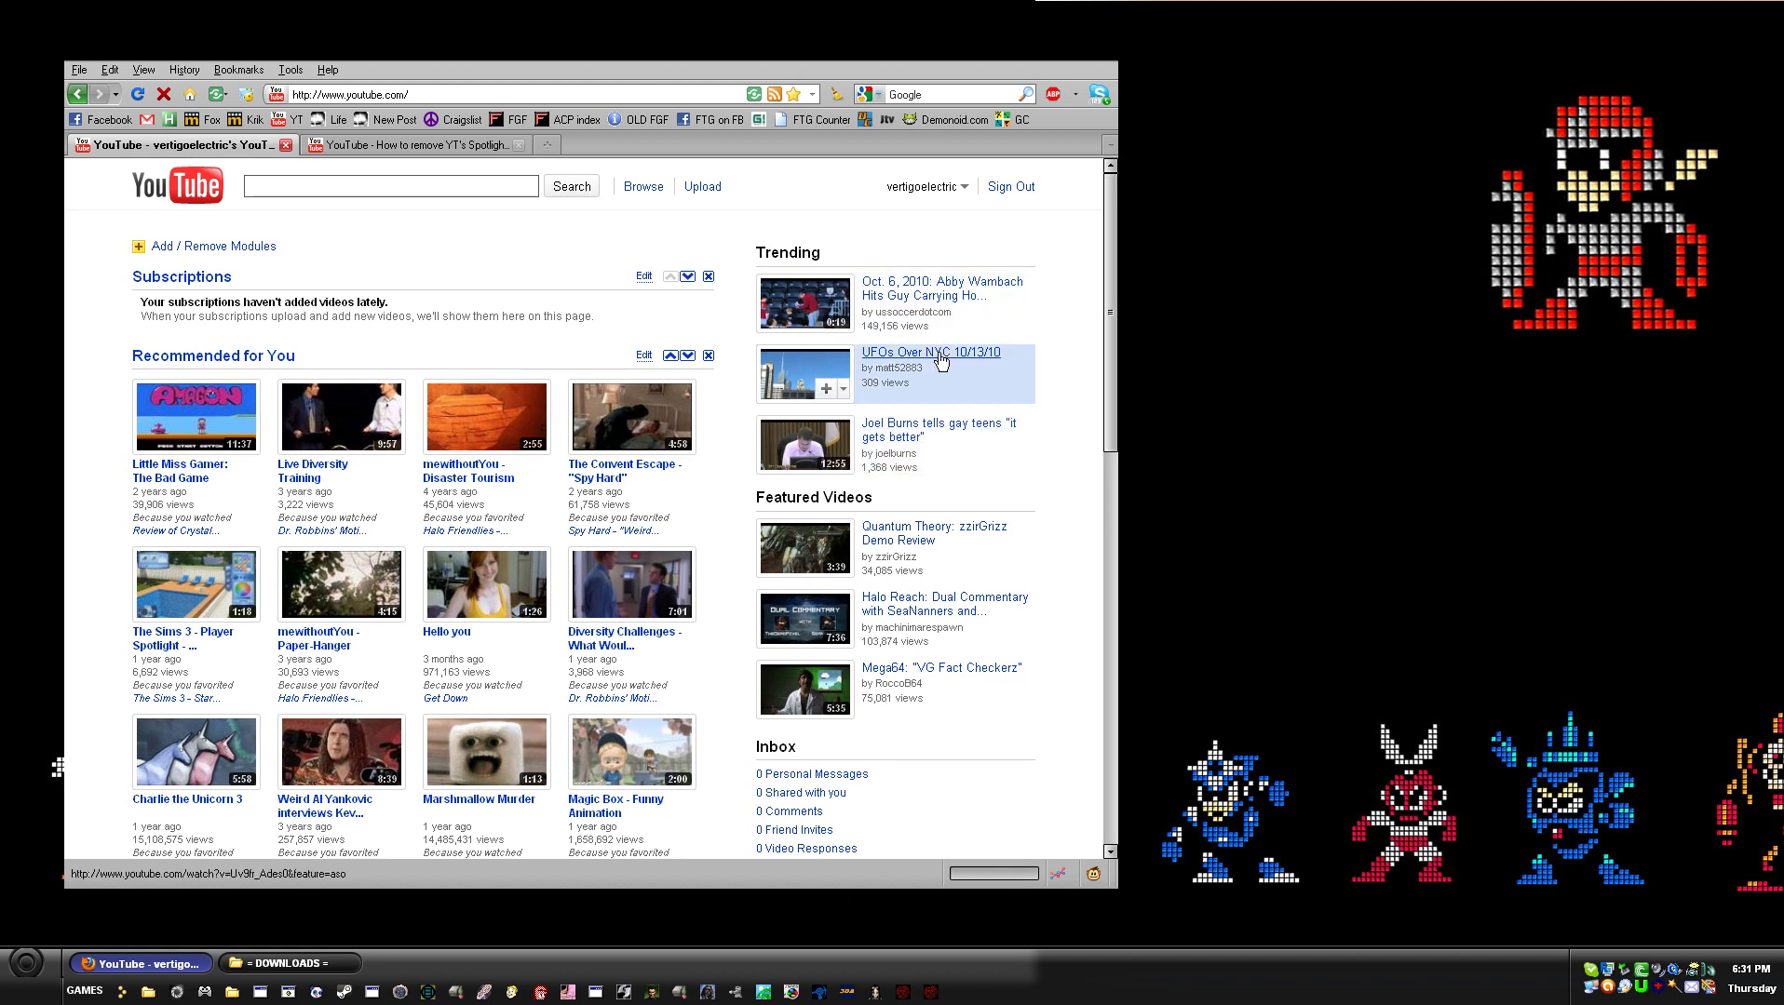
pyautogui.moveTo(1114, 415); pyautogui.dragTo(1110, 320)
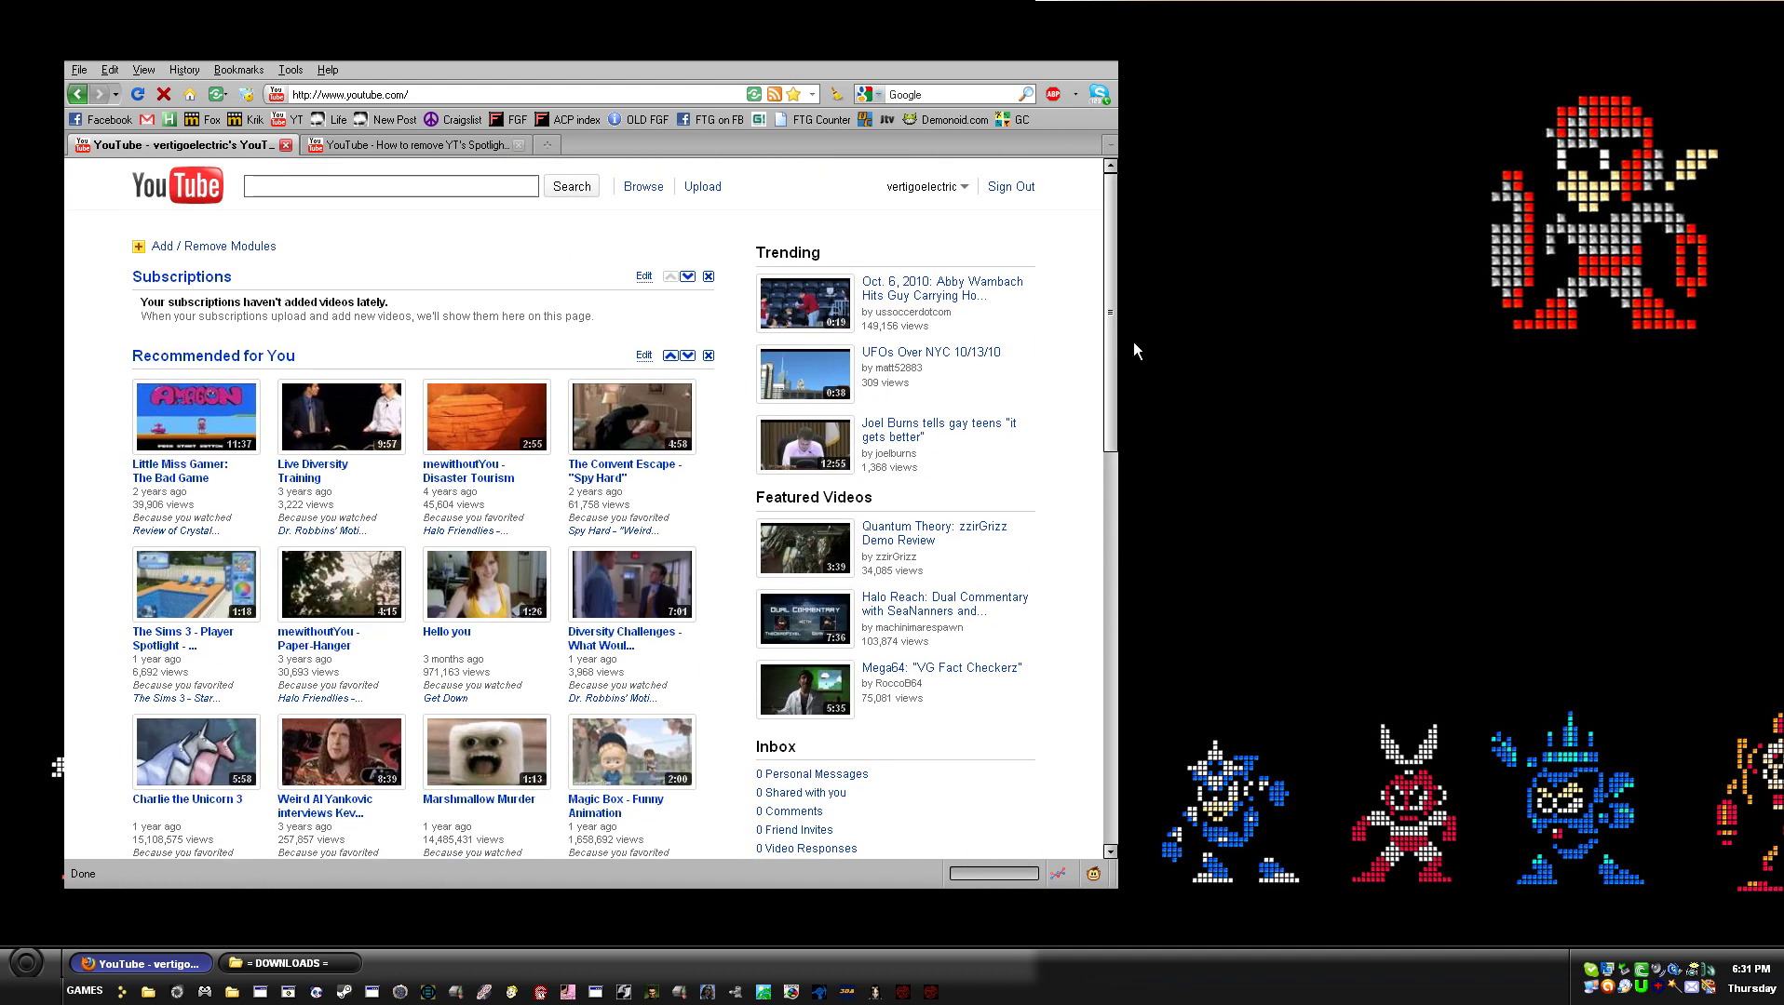
pyautogui.hotkey('ctrl', 'shift', 'y')
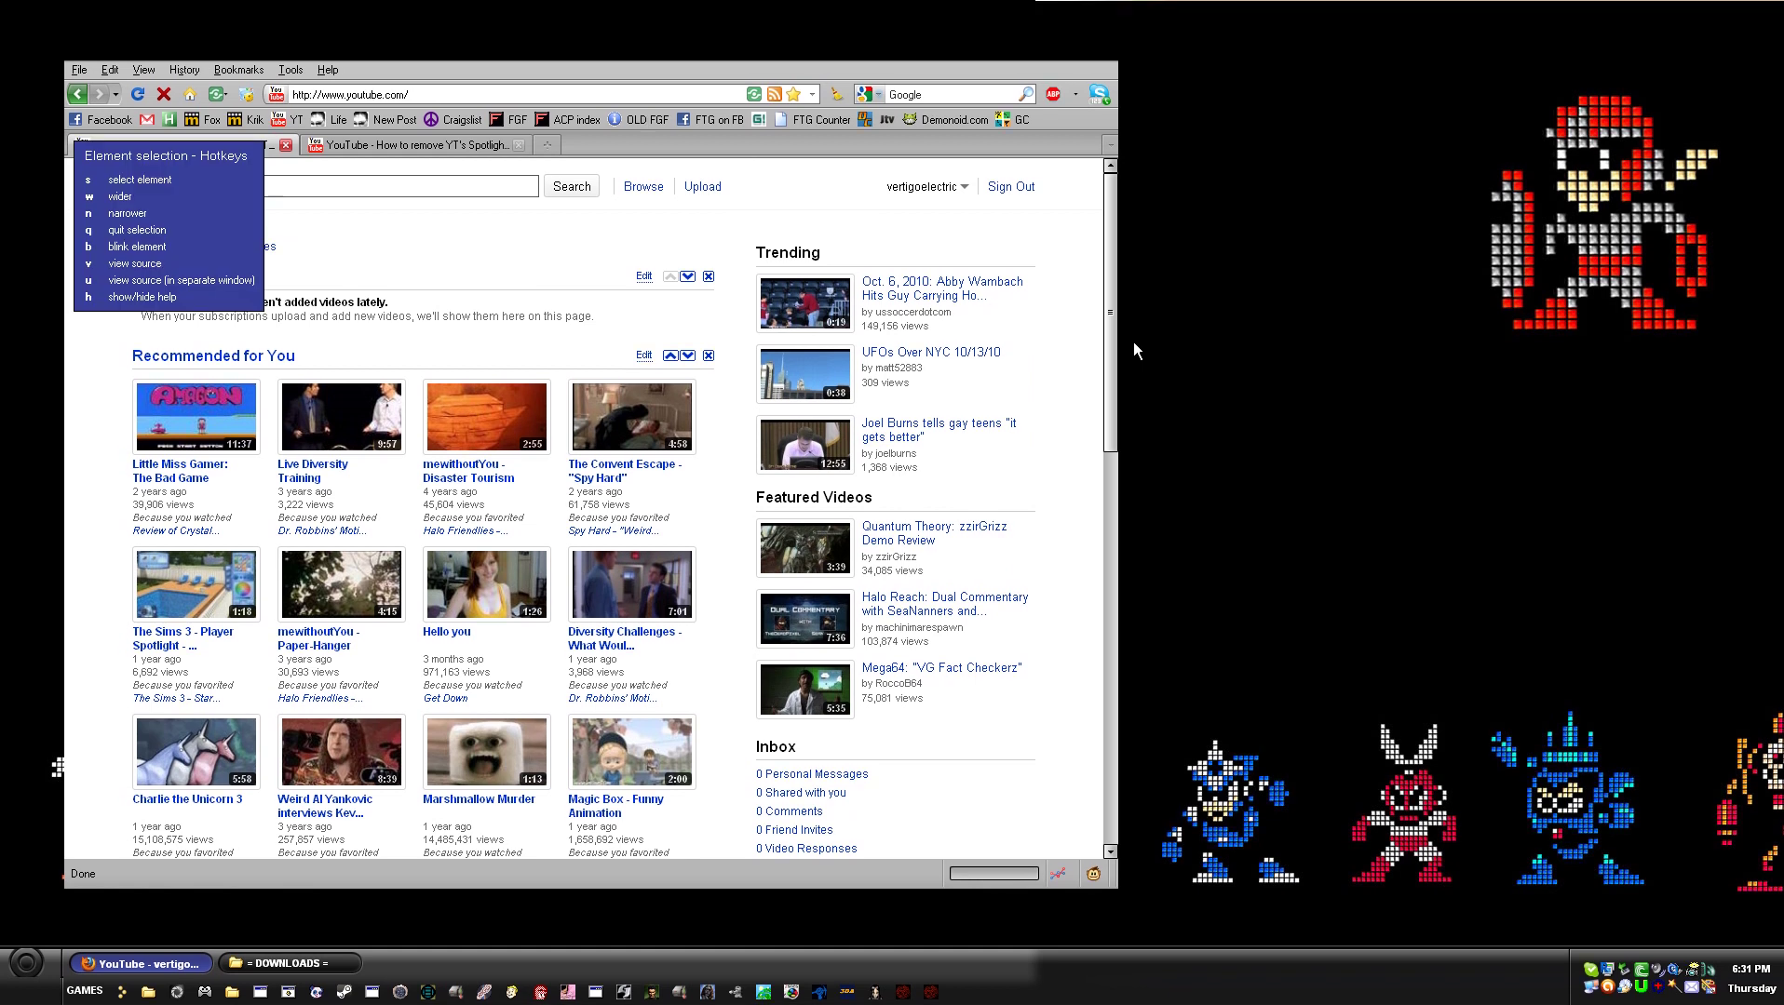
pyautogui.click(840, 267)
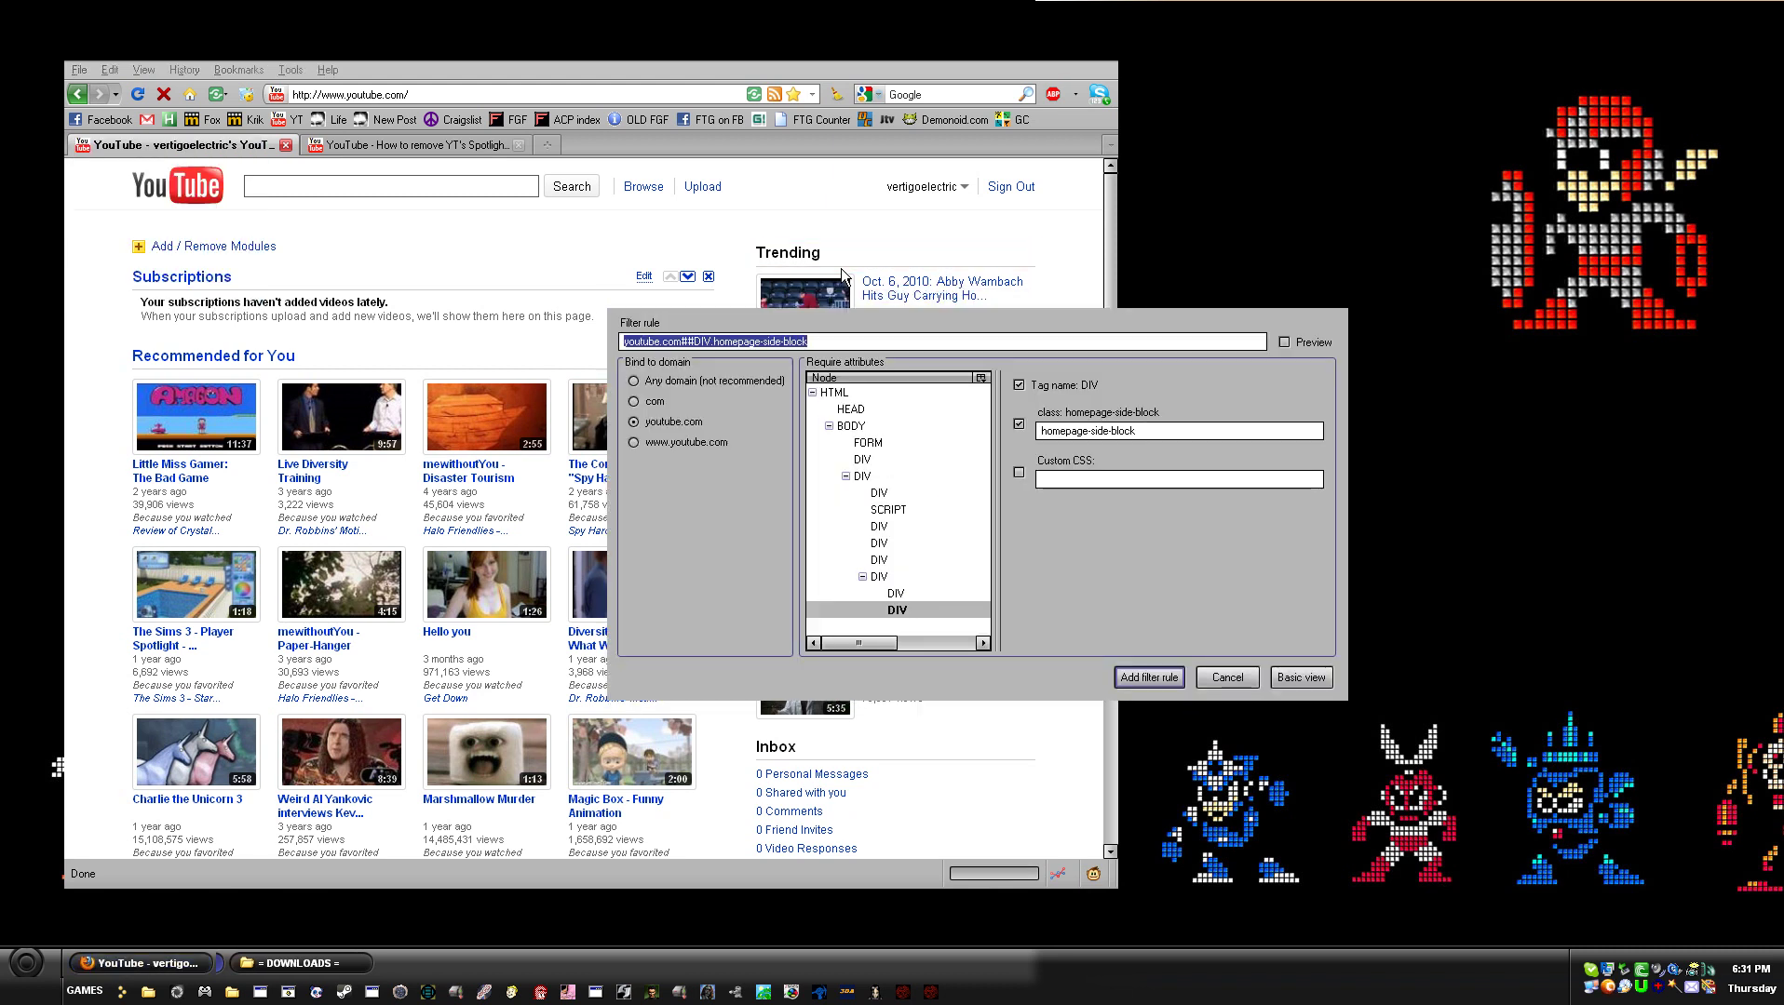
pyautogui.moveTo(880, 295); pyautogui.dragTo(810, 311)
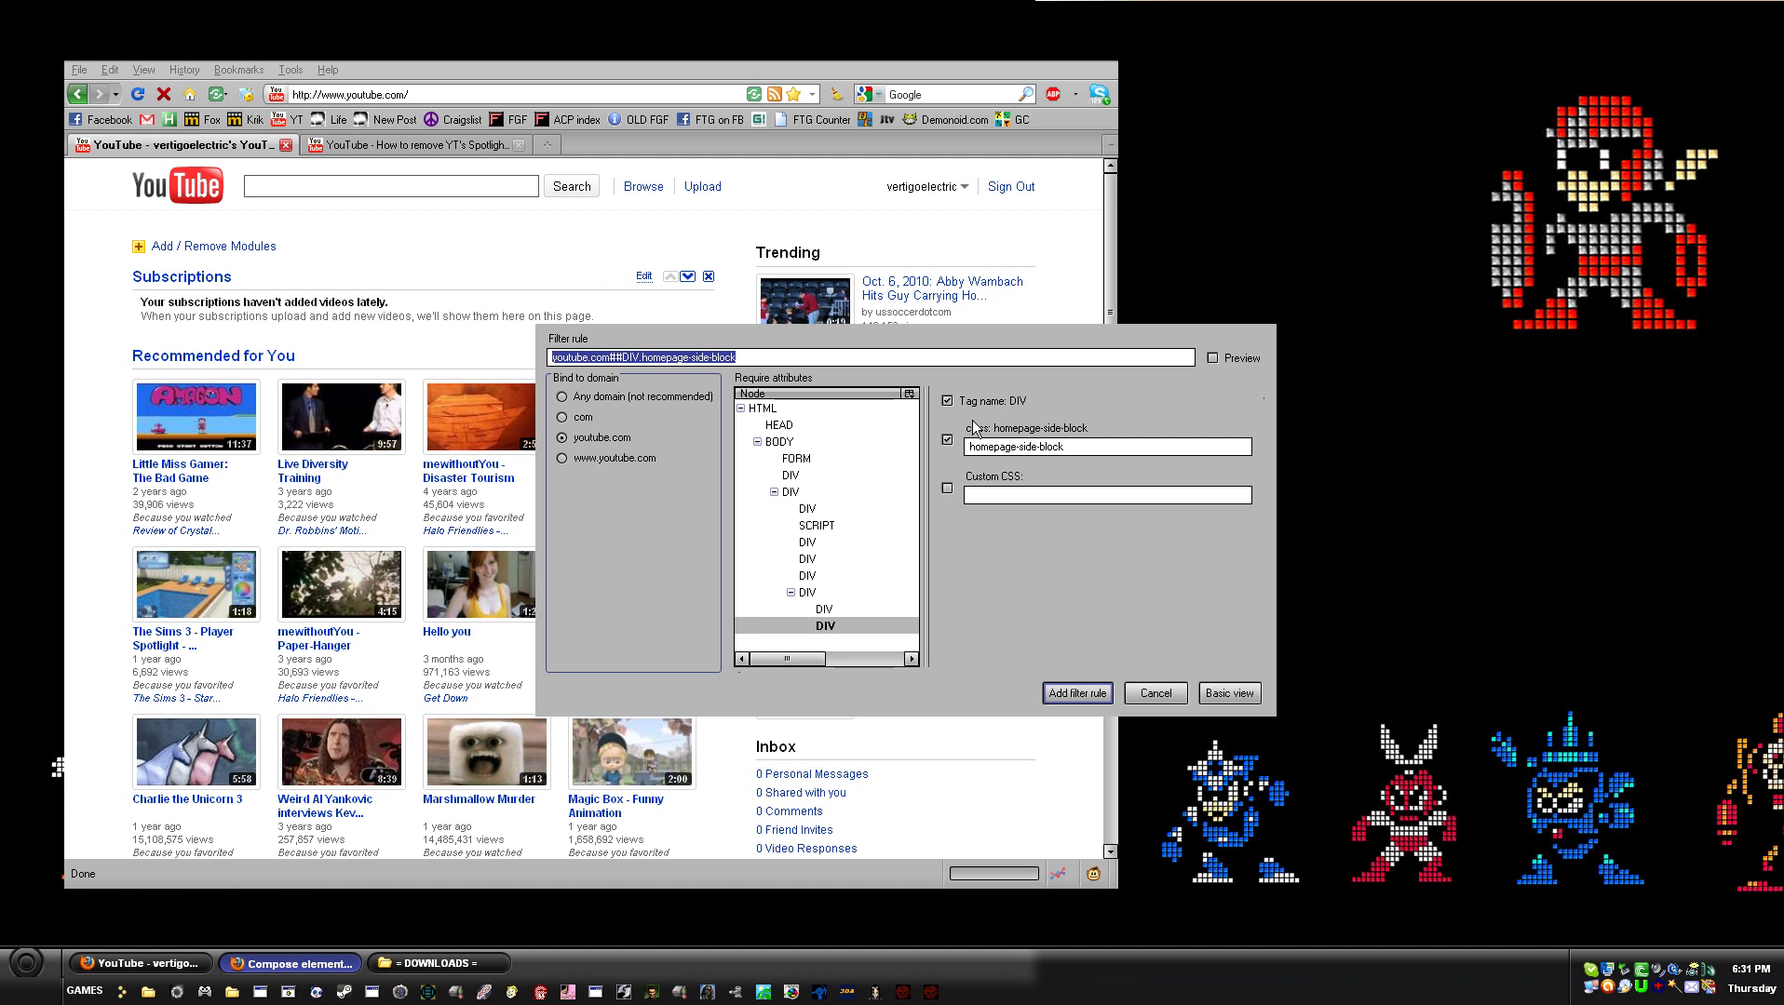
# - Add the youtube.com##:first-child + DIV.homepage-side-block rule hiding Trending
pyautogui.click(827, 629)
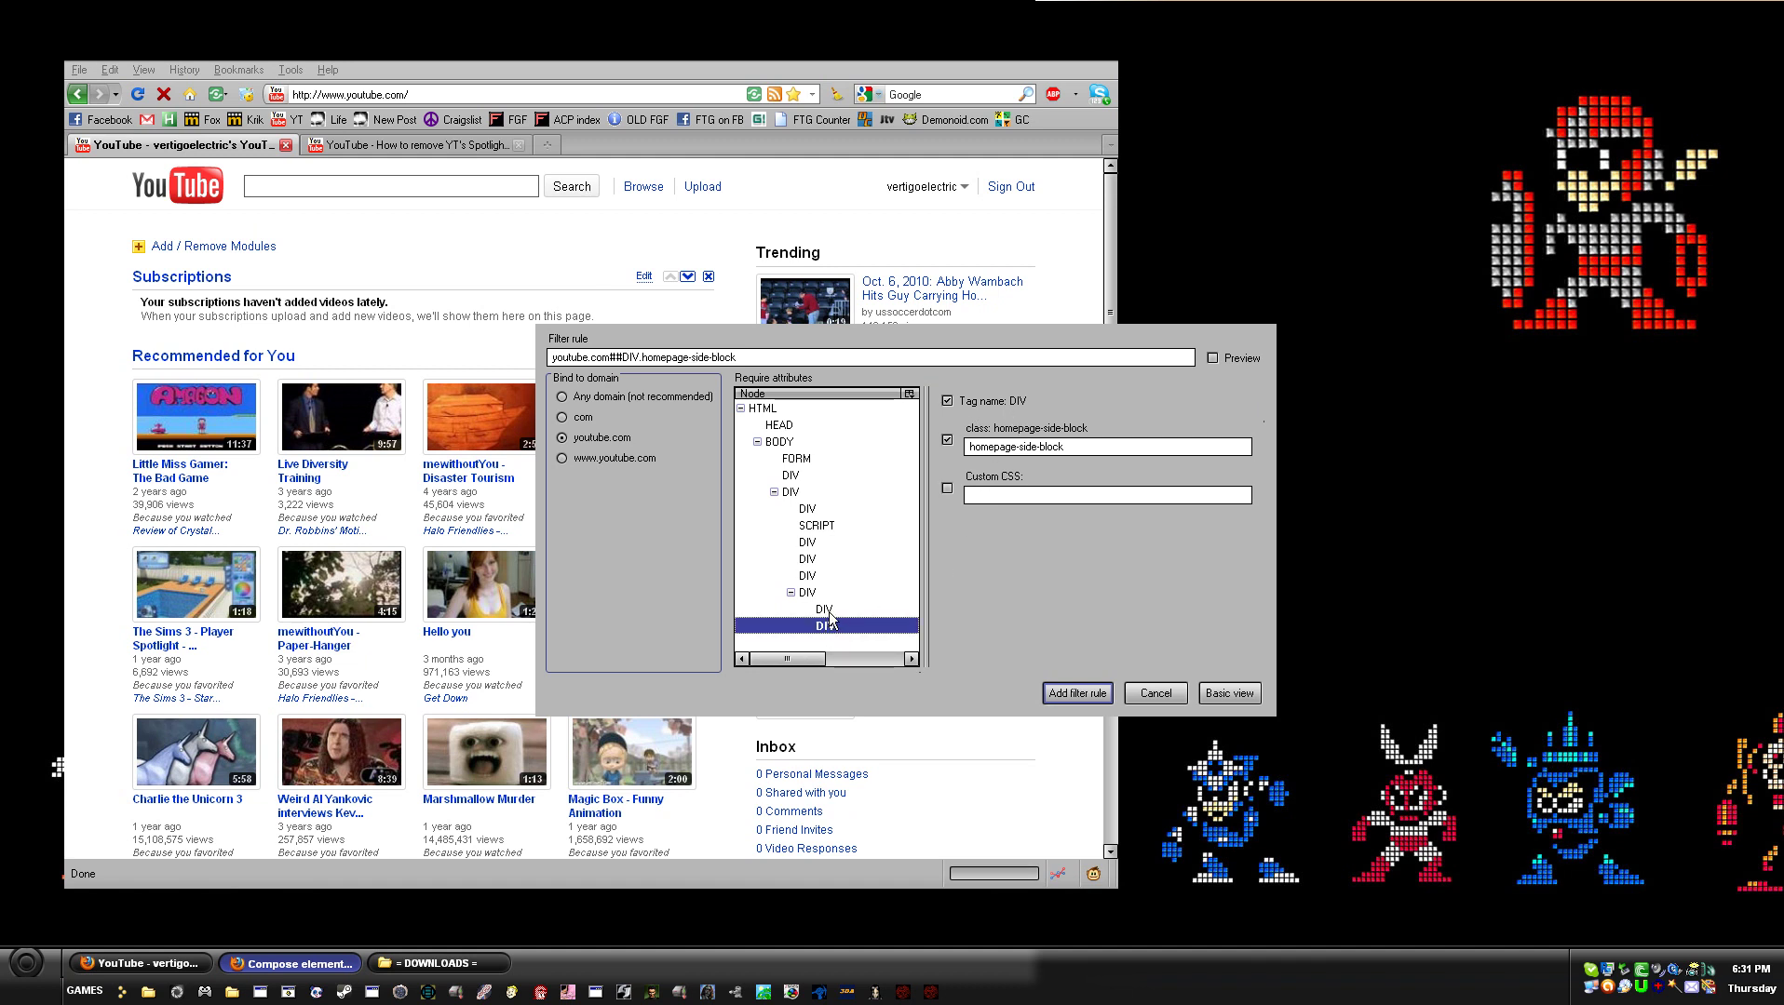
pyautogui.click(826, 611)
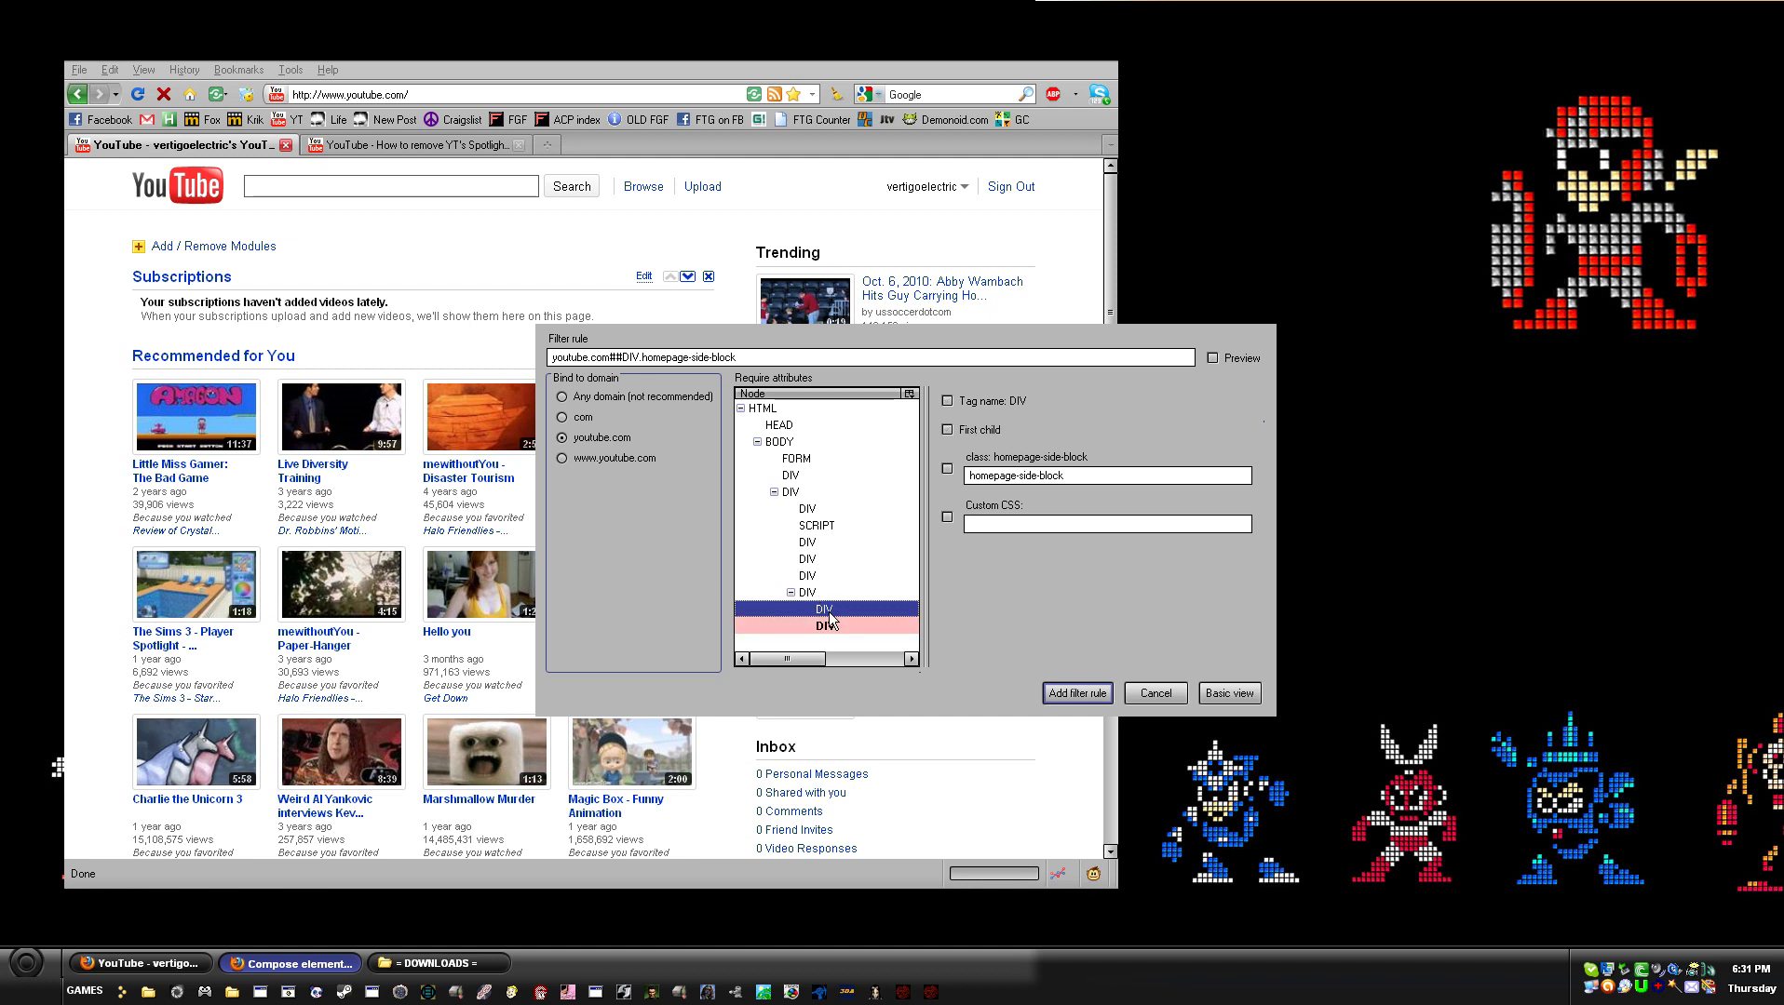
pyautogui.click(948, 430)
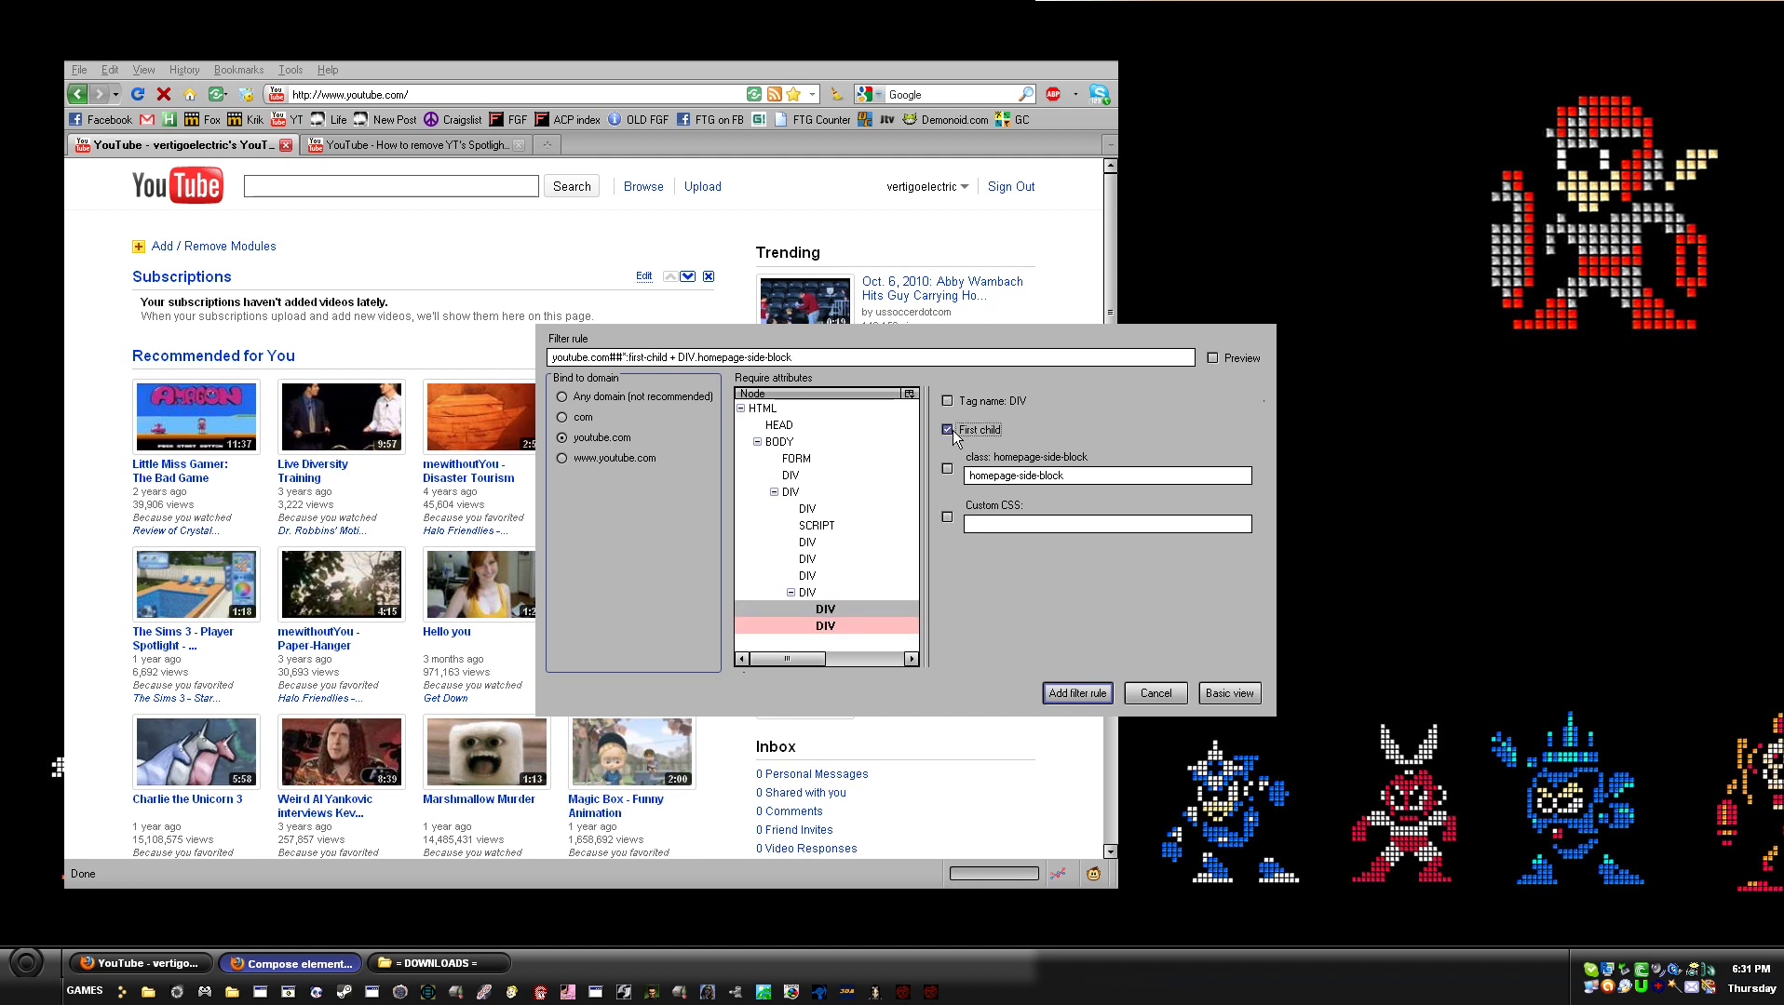
pyautogui.click(828, 609)
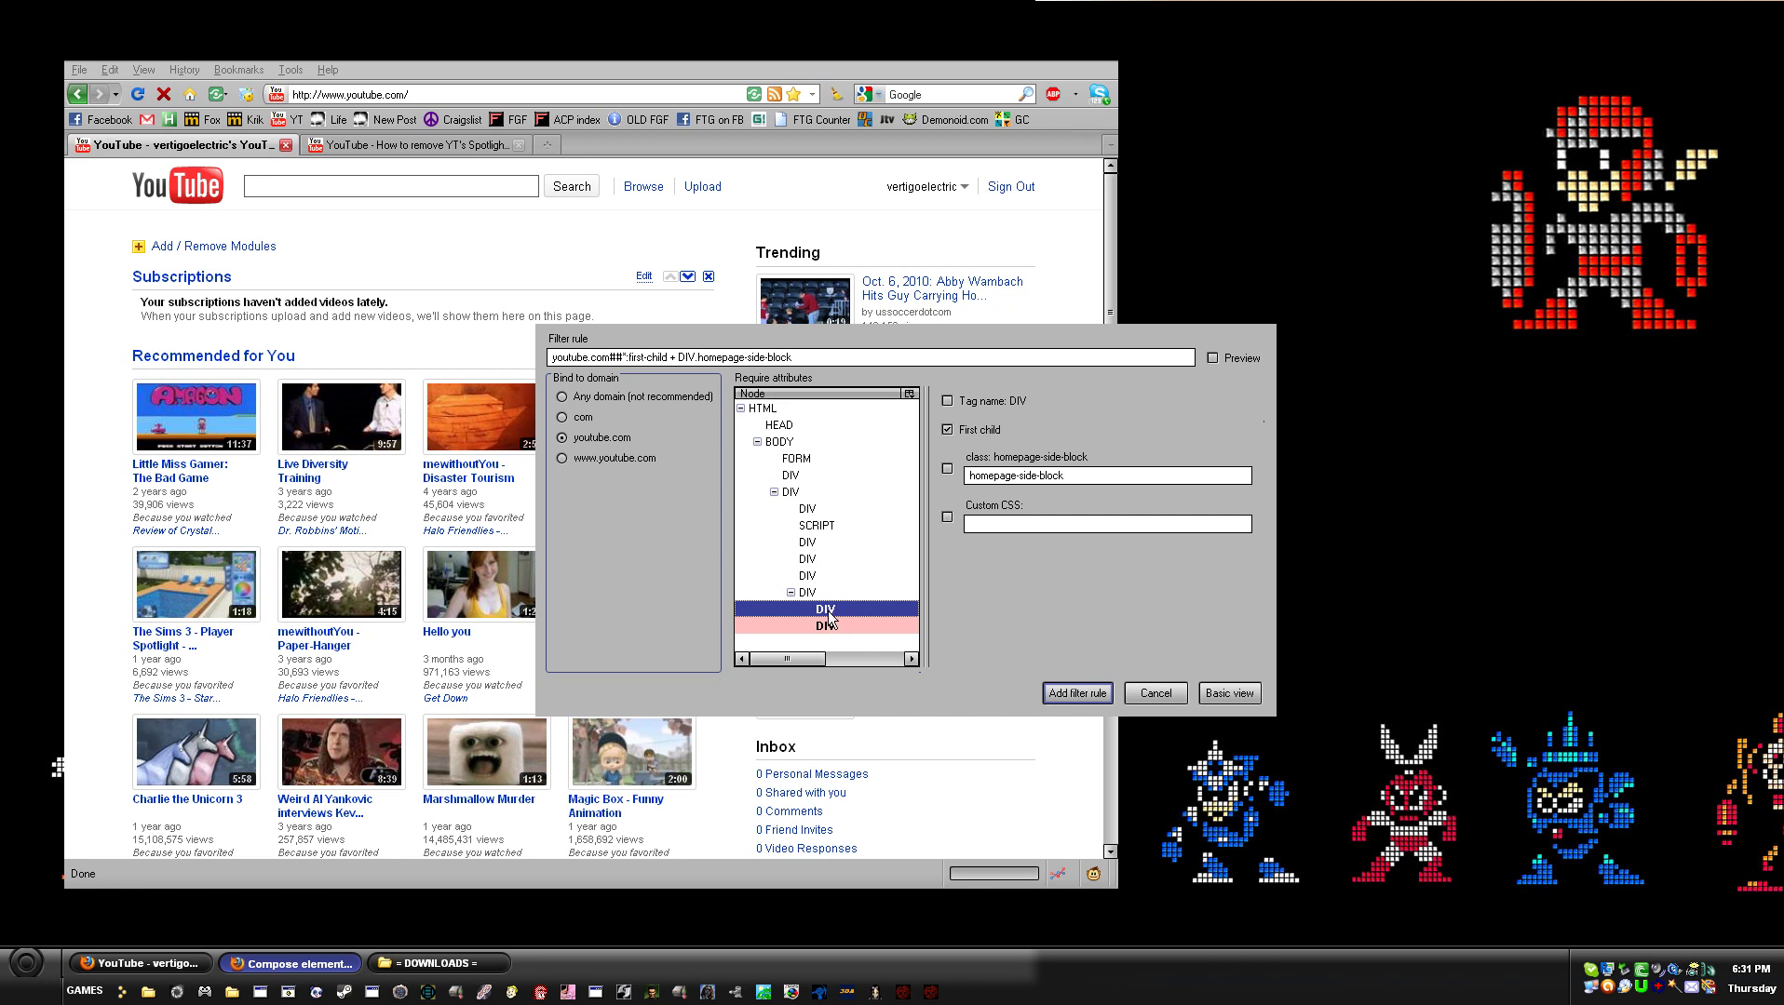
pyautogui.click(1076, 691)
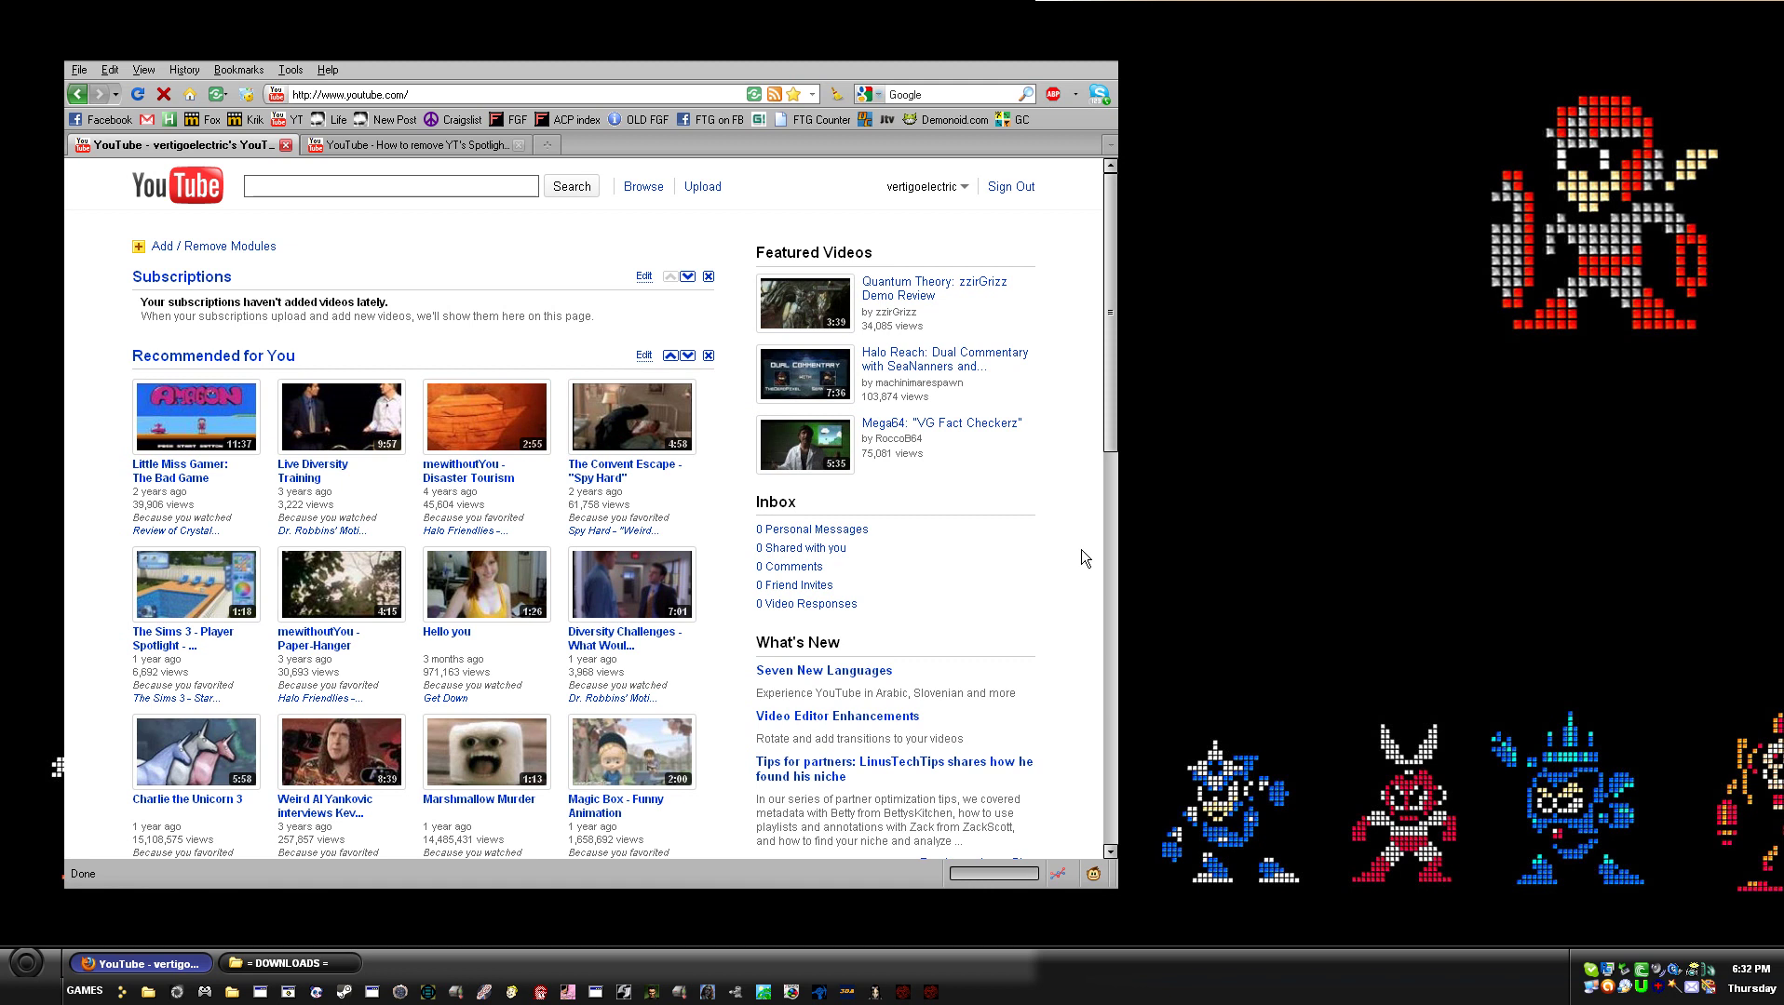
# - Pick the Featured Videos block in the sidebar with Adblock Plus element selection, widening with W
pyautogui.hotkey('ctrl', 'shift', 'k')
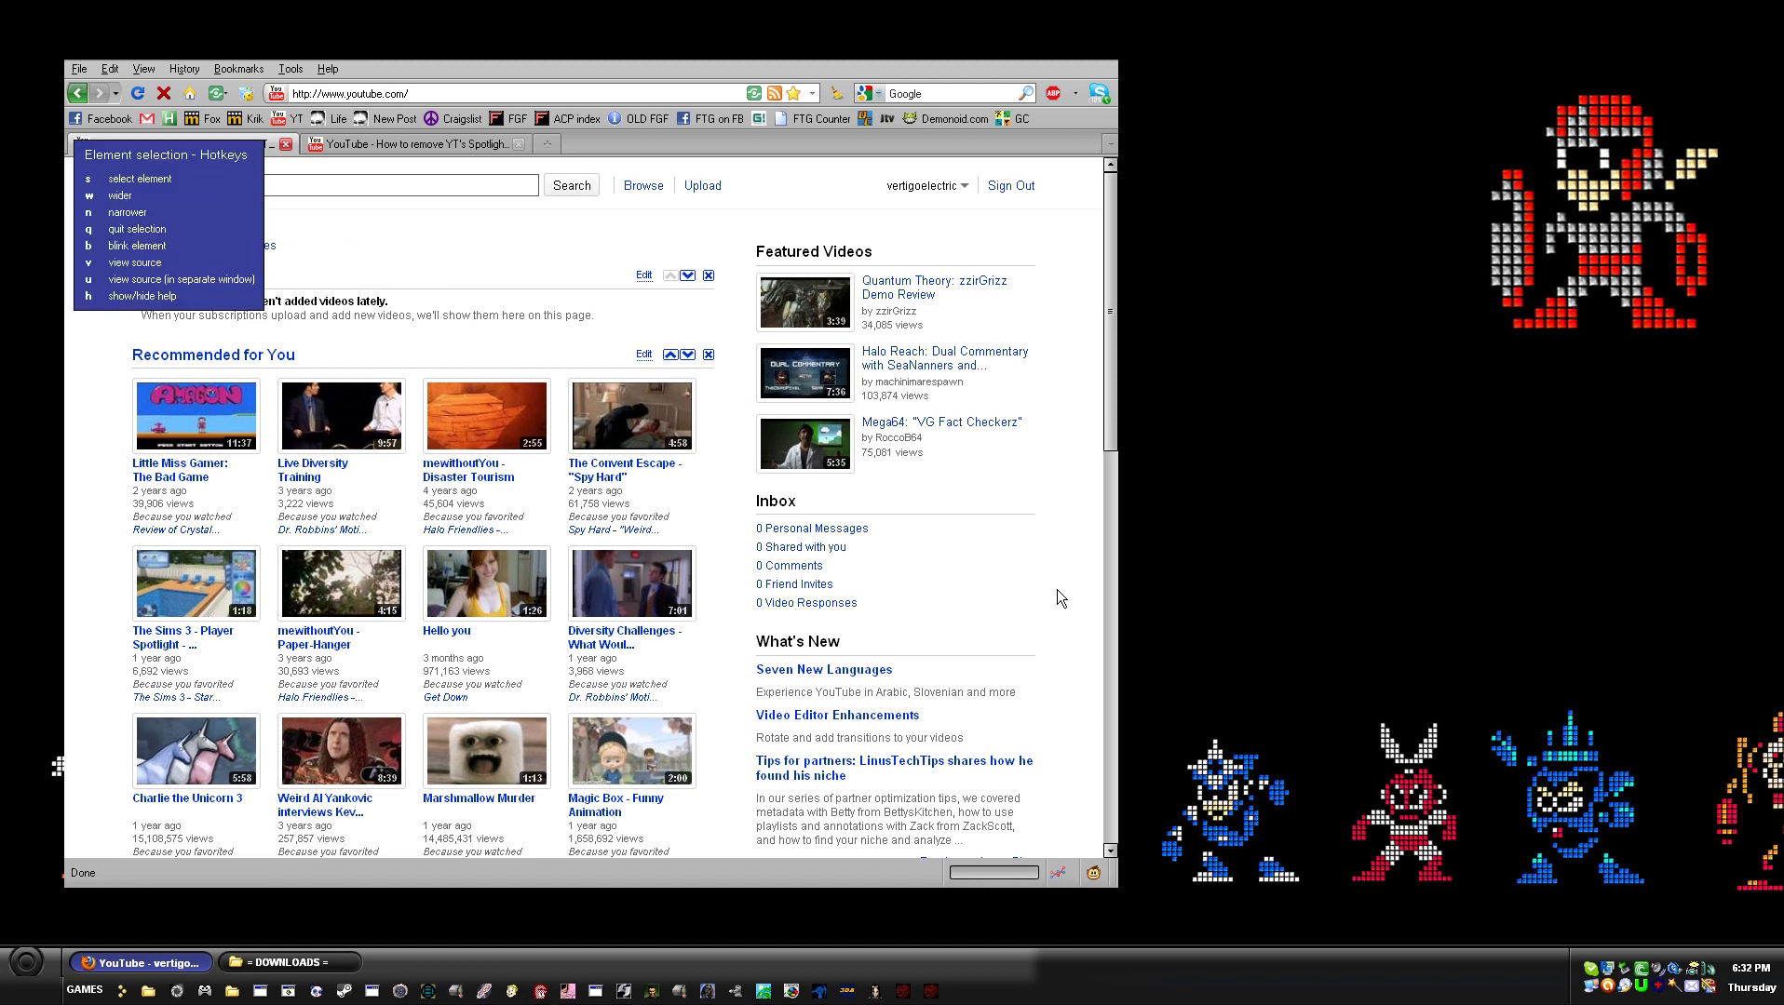
pyautogui.press('w')
pyautogui.click(903, 298)
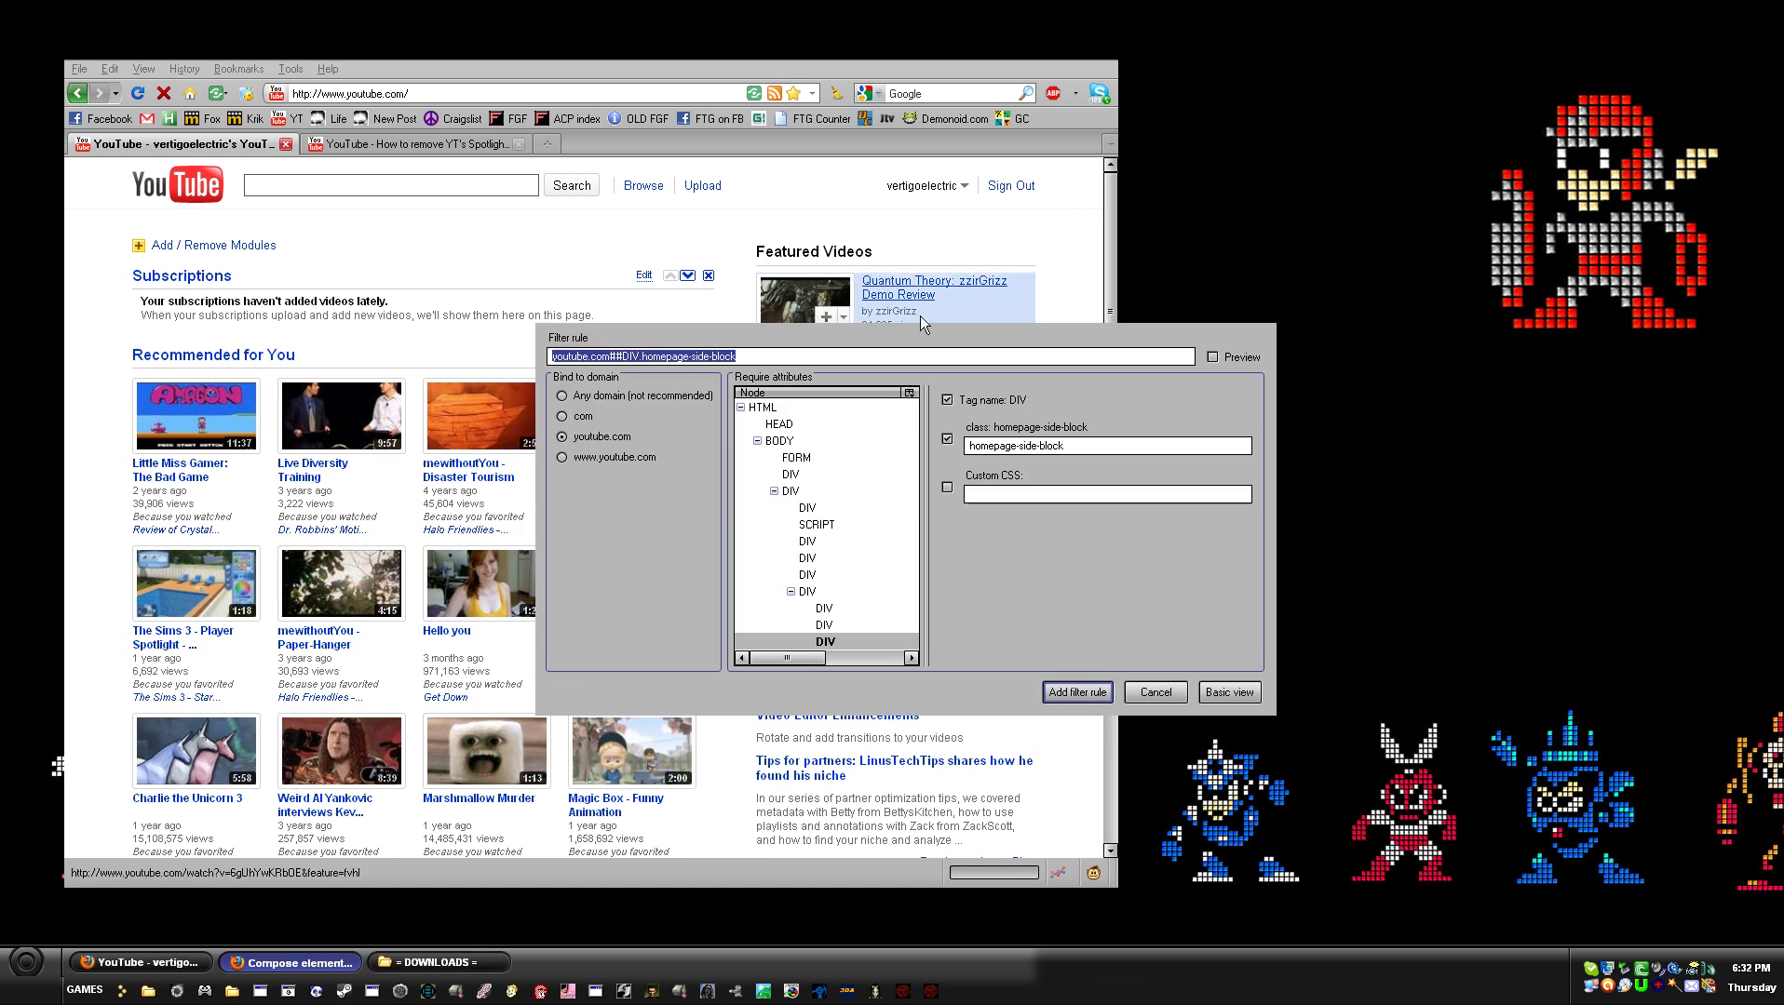
# - Add the rule youtube.com##:first-child + * + DIV.homepage-side-block anchored on the first-child DIV two nodes up
pyautogui.click(825, 625)
pyautogui.click(824, 608)
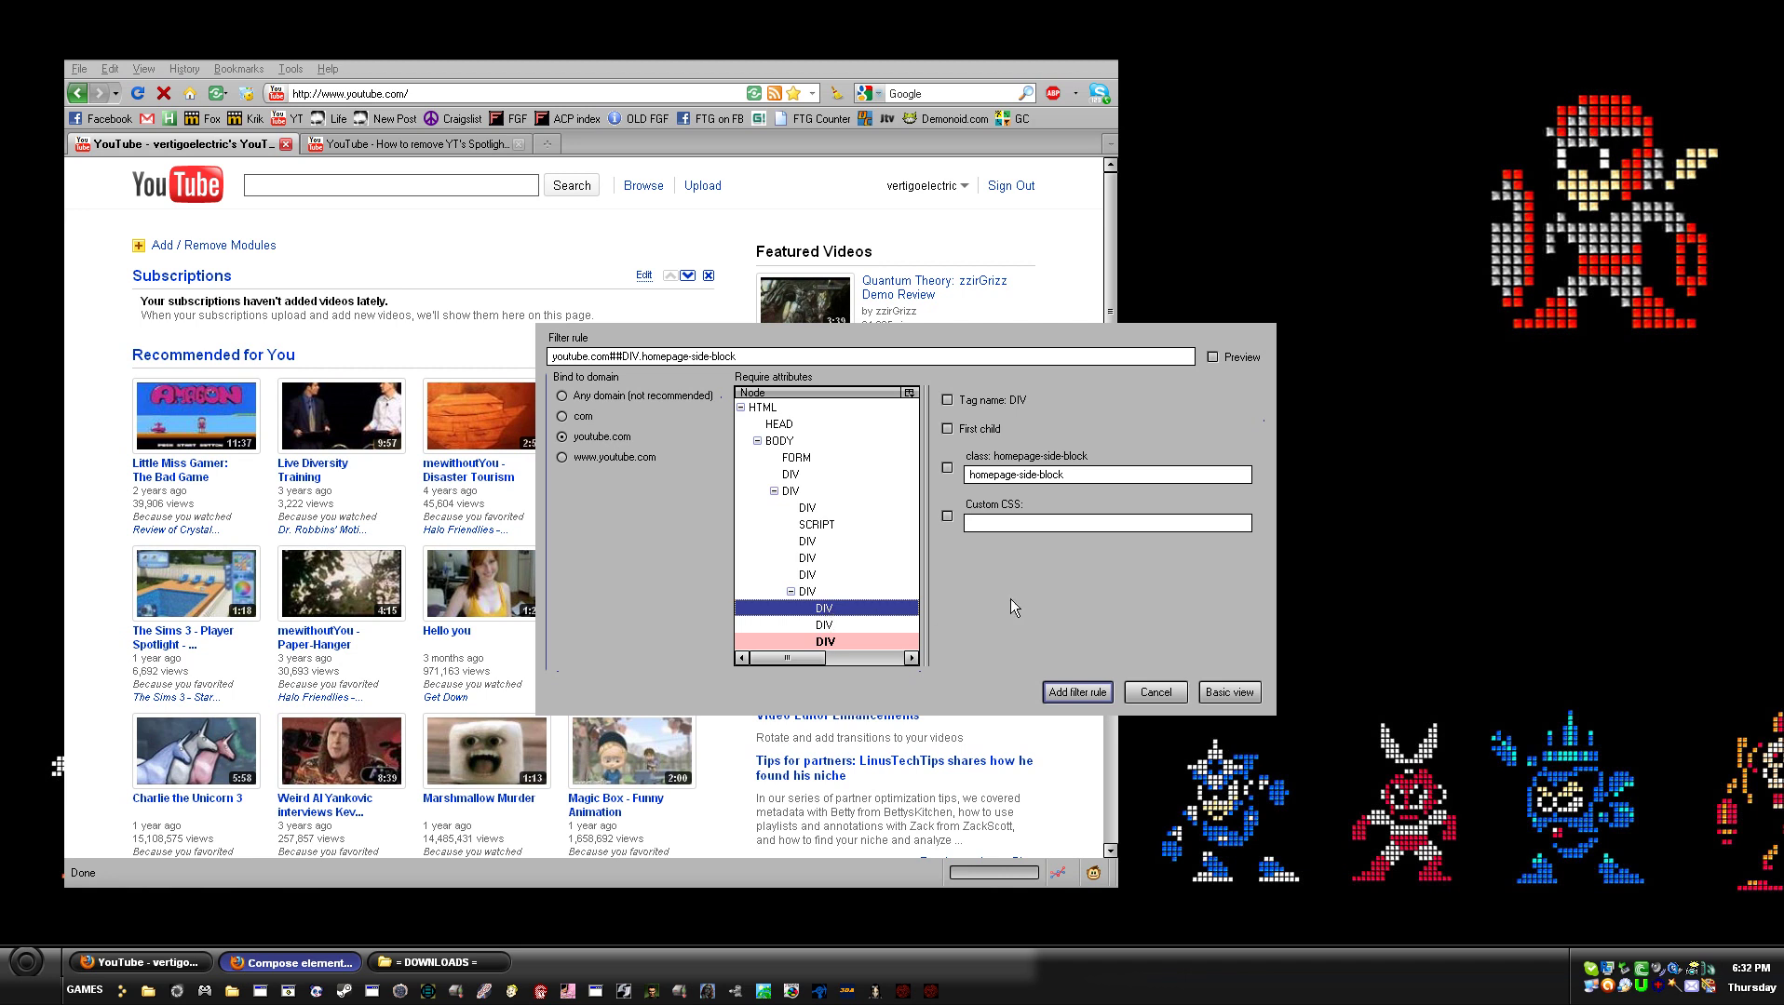
pyautogui.click(948, 429)
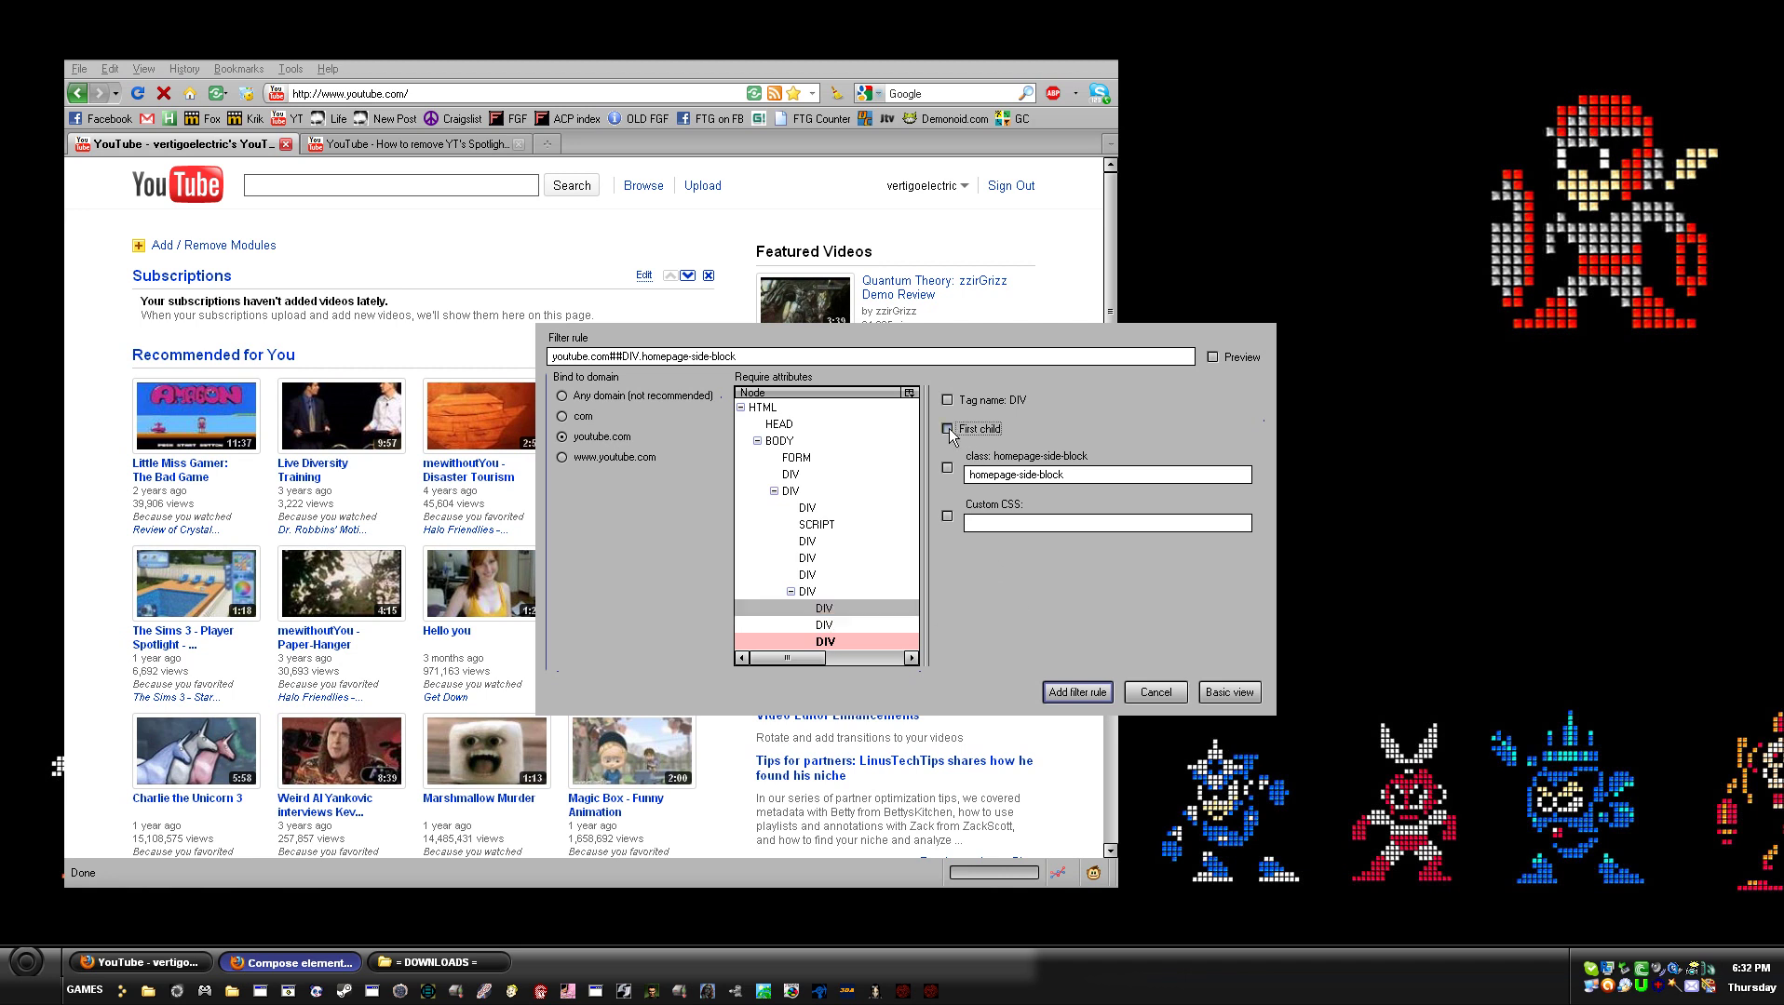
pyautogui.click(828, 610)
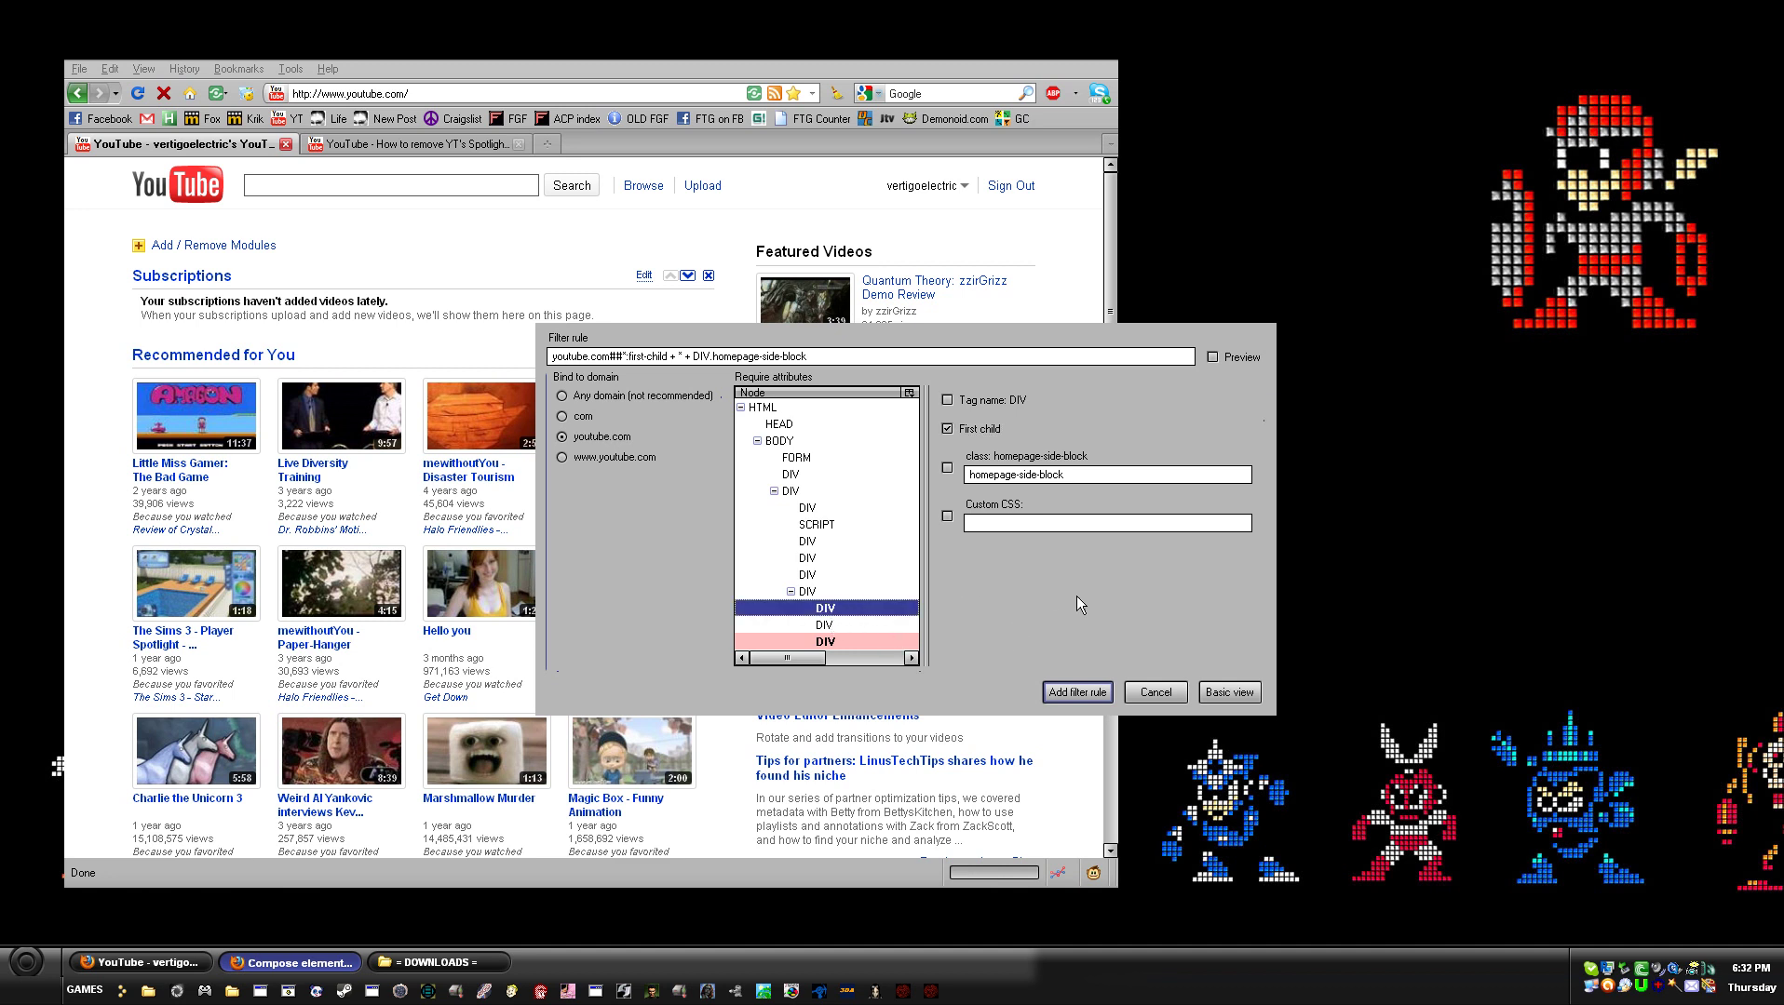
pyautogui.click(1079, 697)
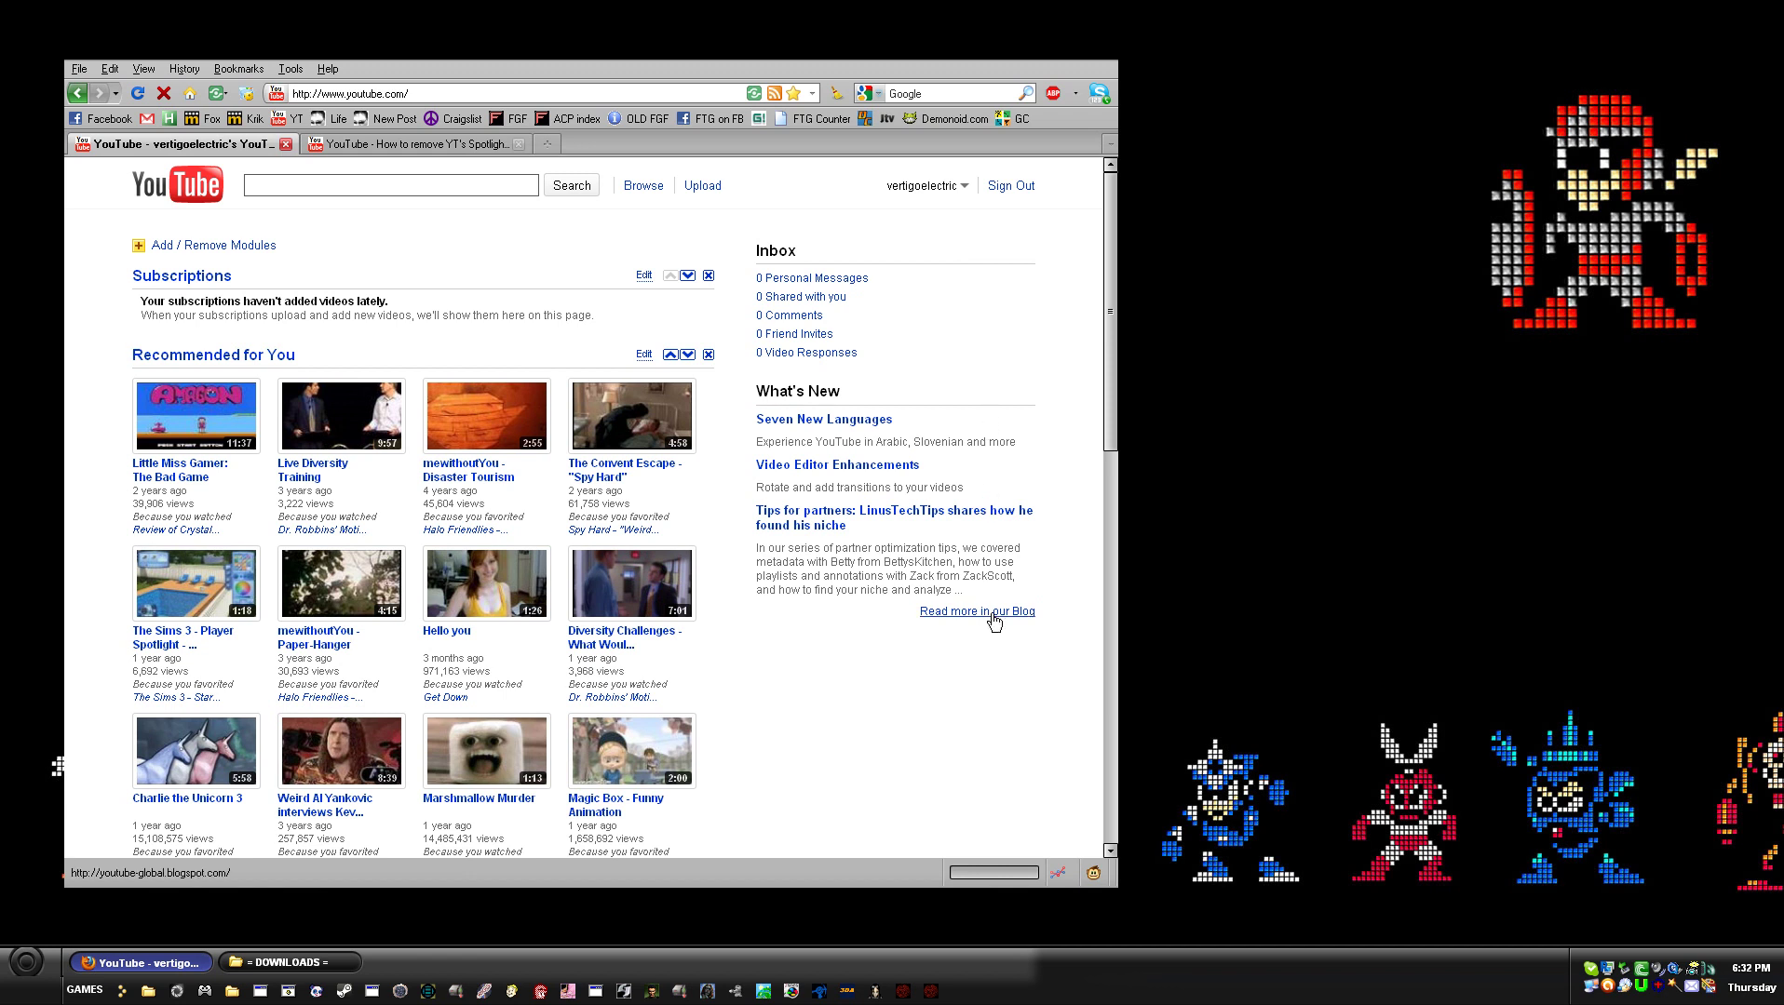
# - Pick the What's New block and add a first-child Adblock Plus rule hiding it
pyautogui.hotkey('ctrl', 'shift', 'k')
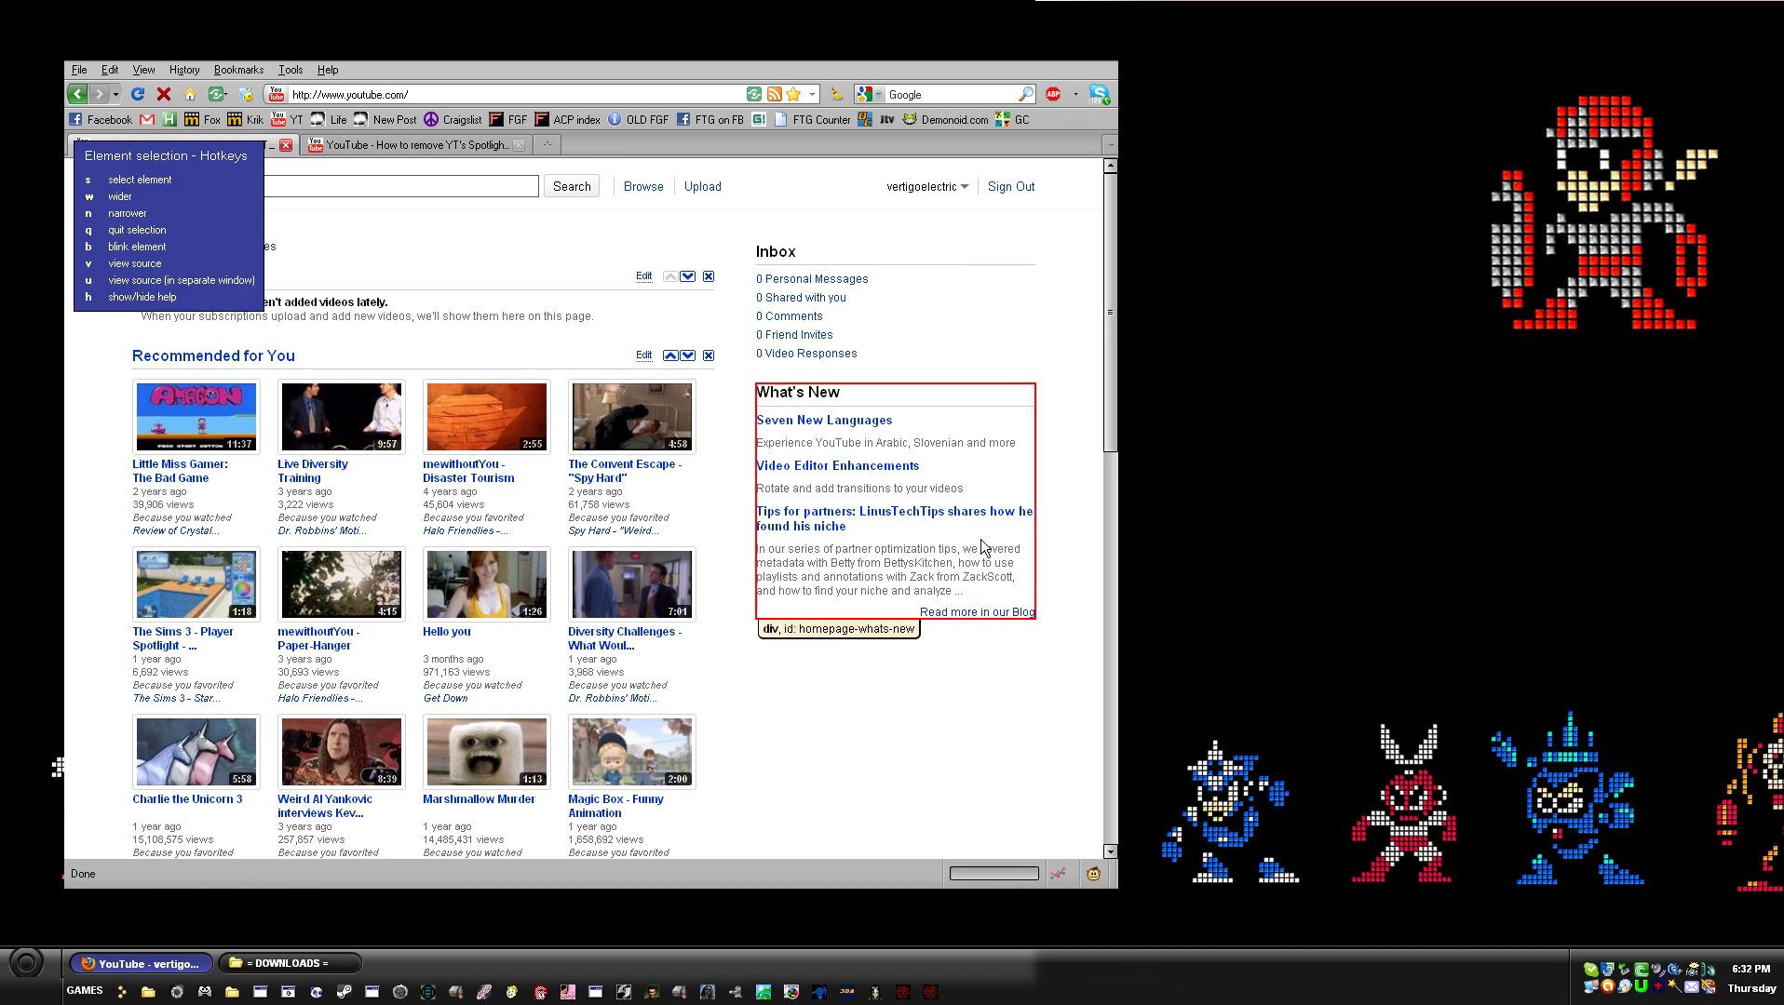
pyautogui.click(852, 406)
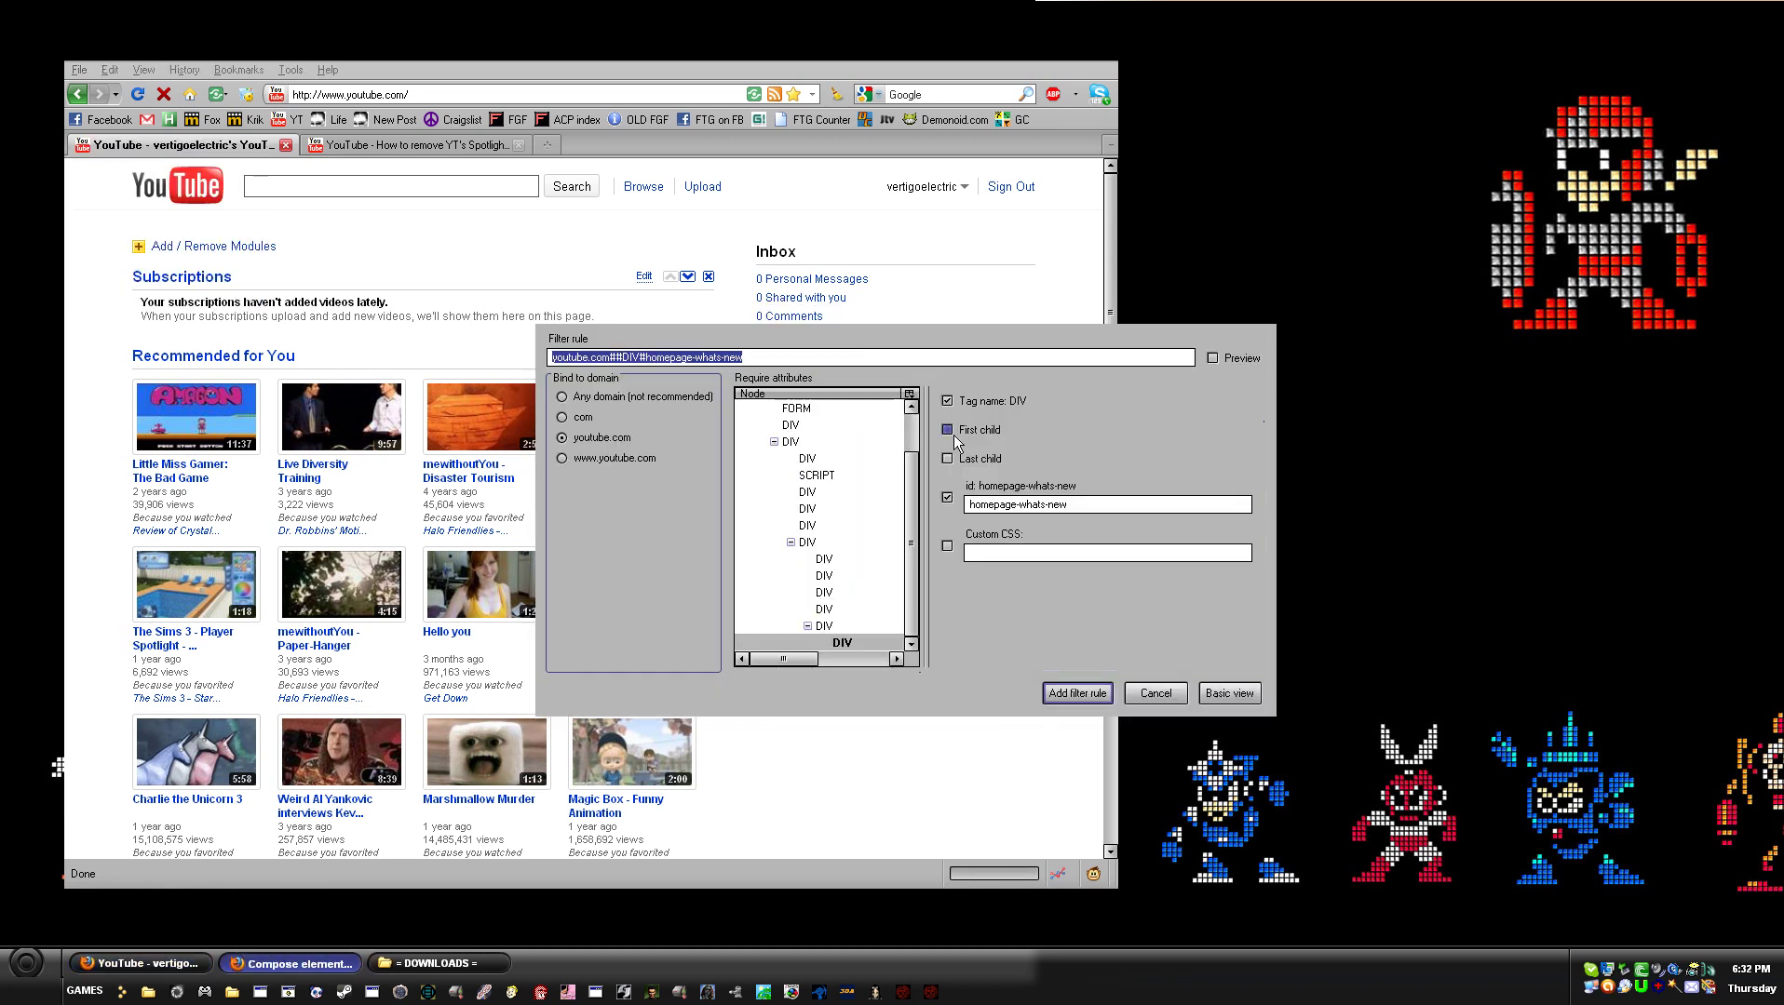
pyautogui.click(949, 431)
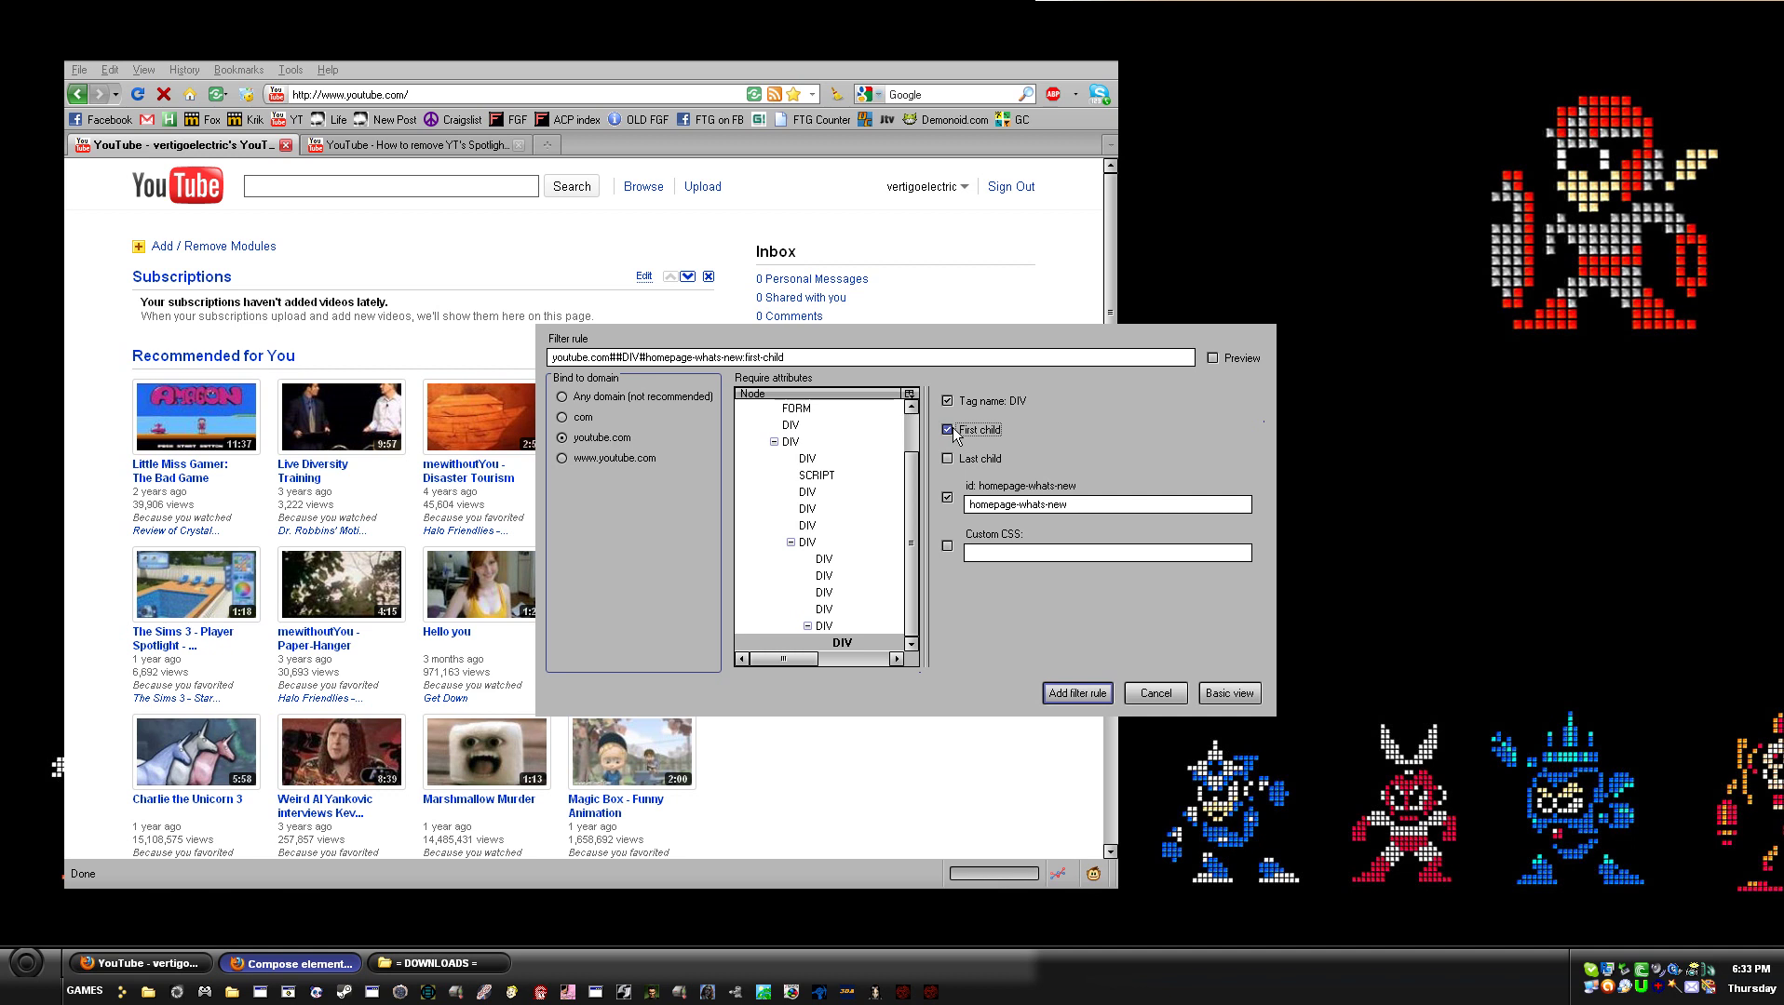
pyautogui.click(1074, 696)
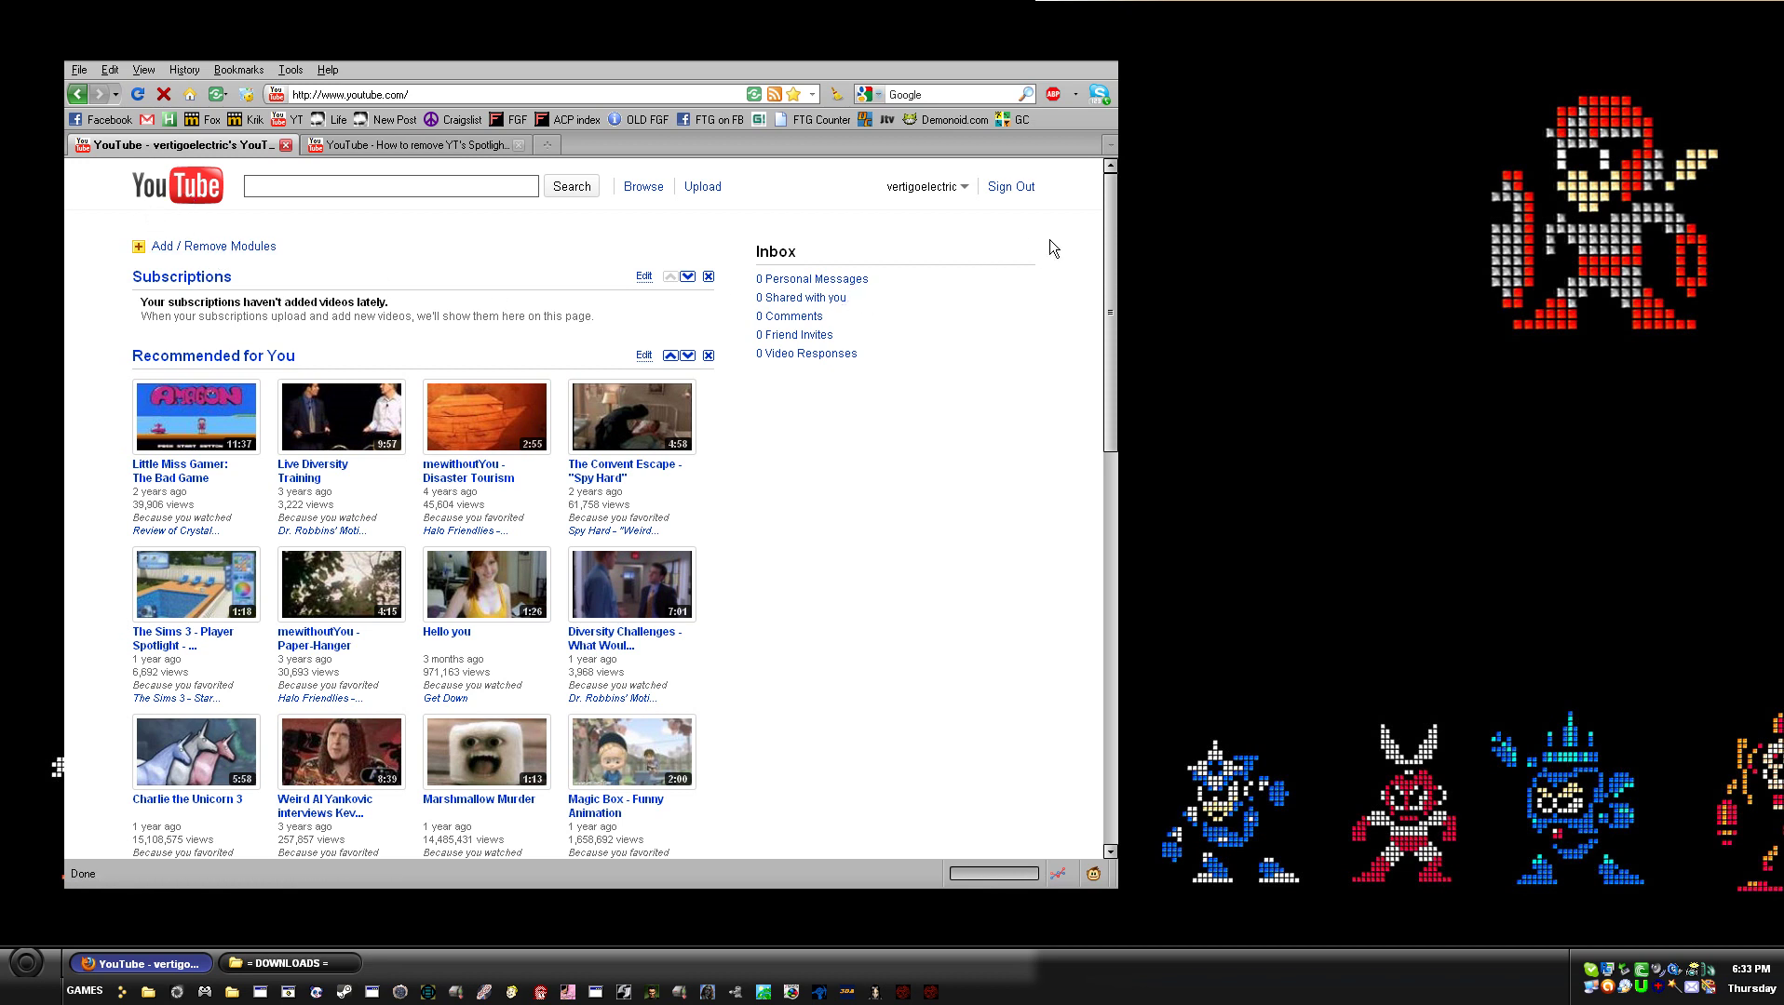
pyautogui.click(1077, 95)
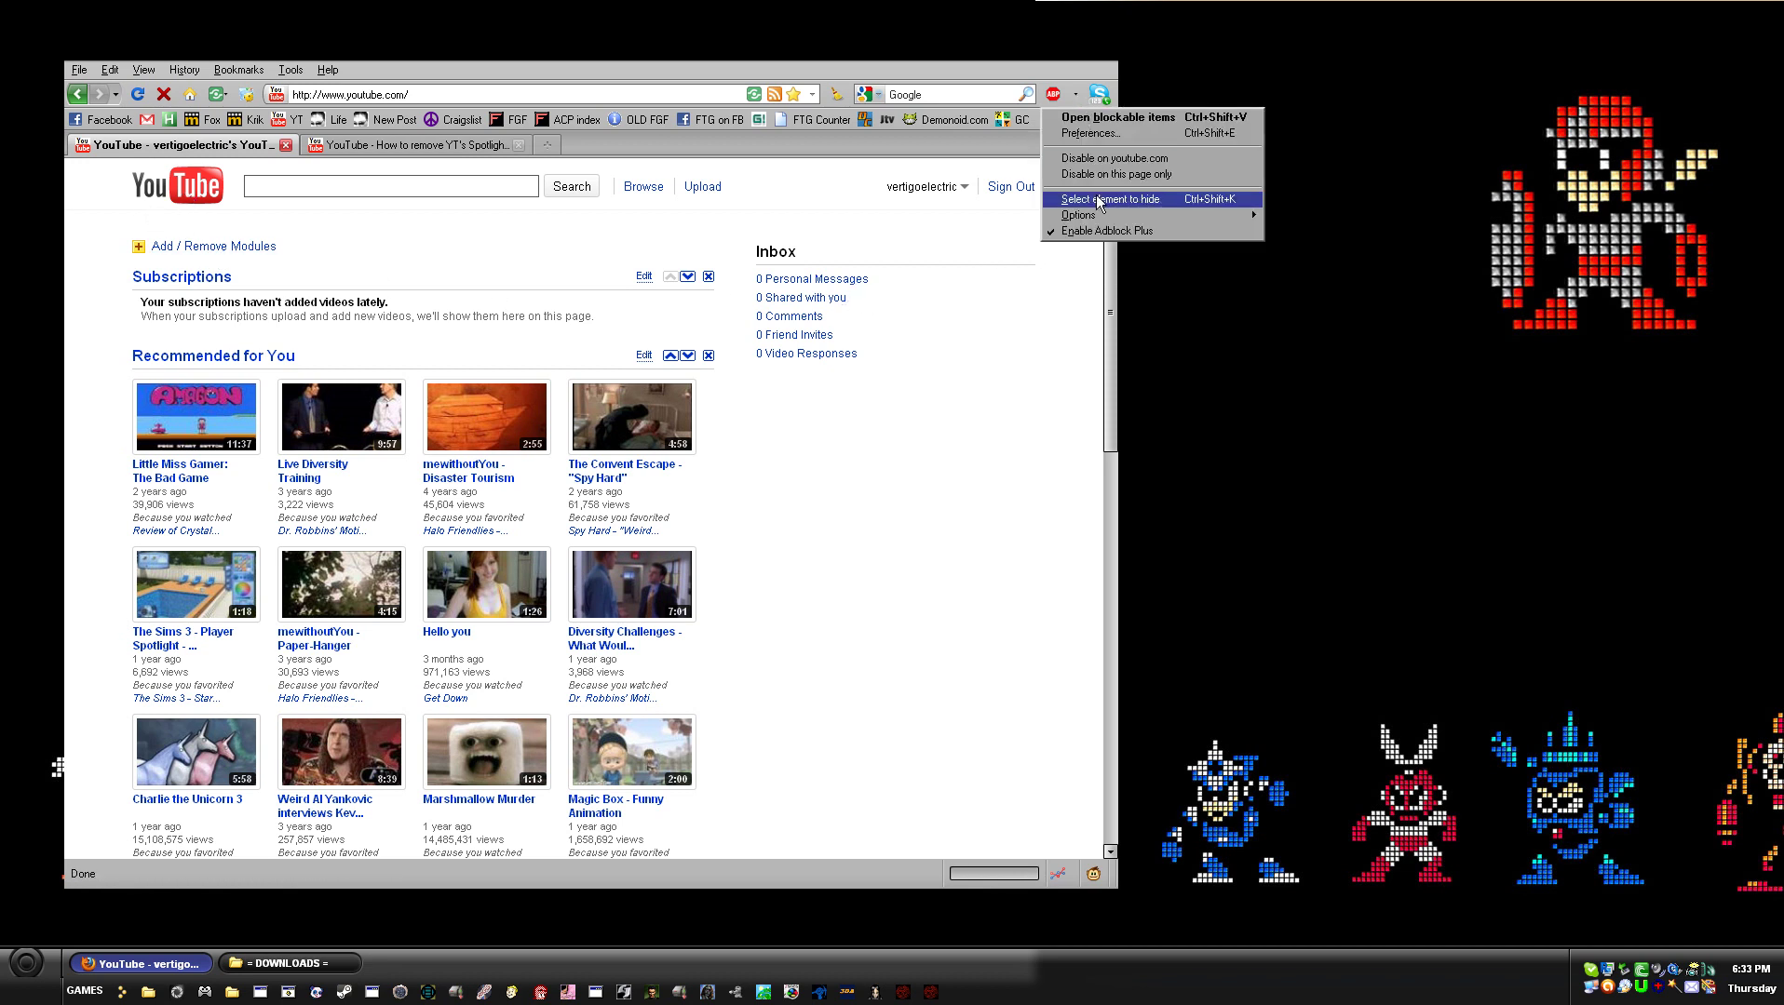
pyautogui.click(1096, 135)
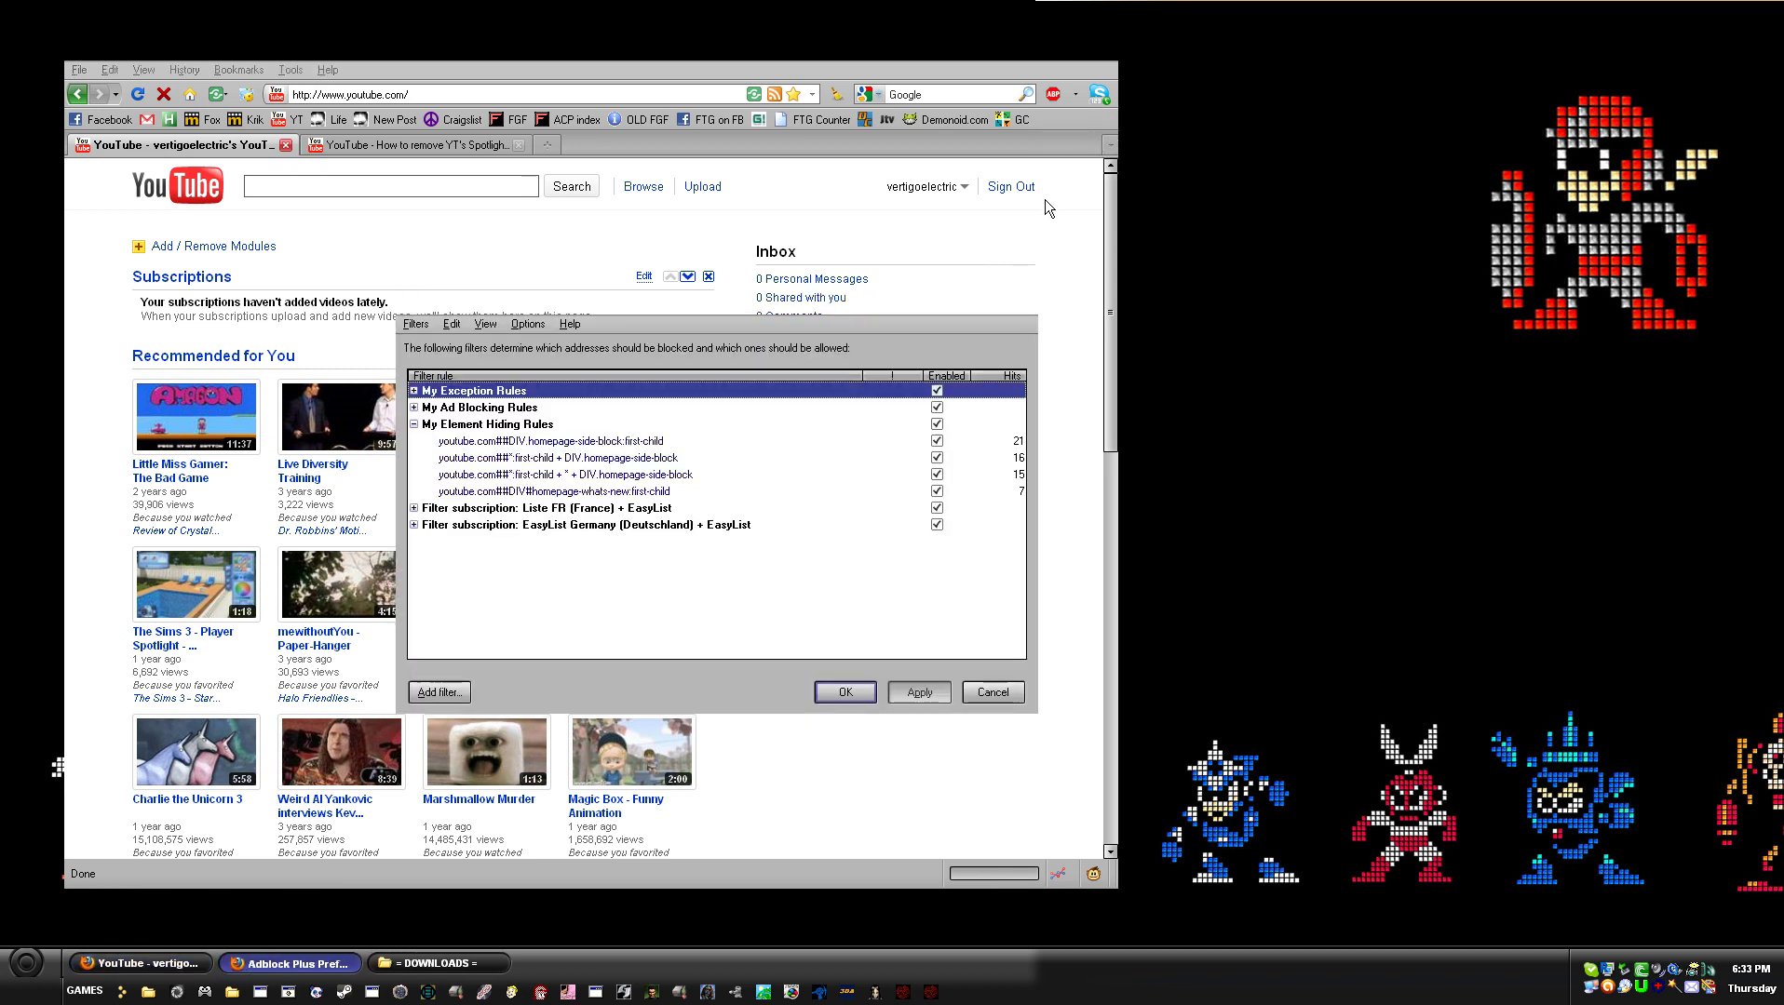
pyautogui.moveTo(886, 318); pyautogui.dragTo(963, 326)
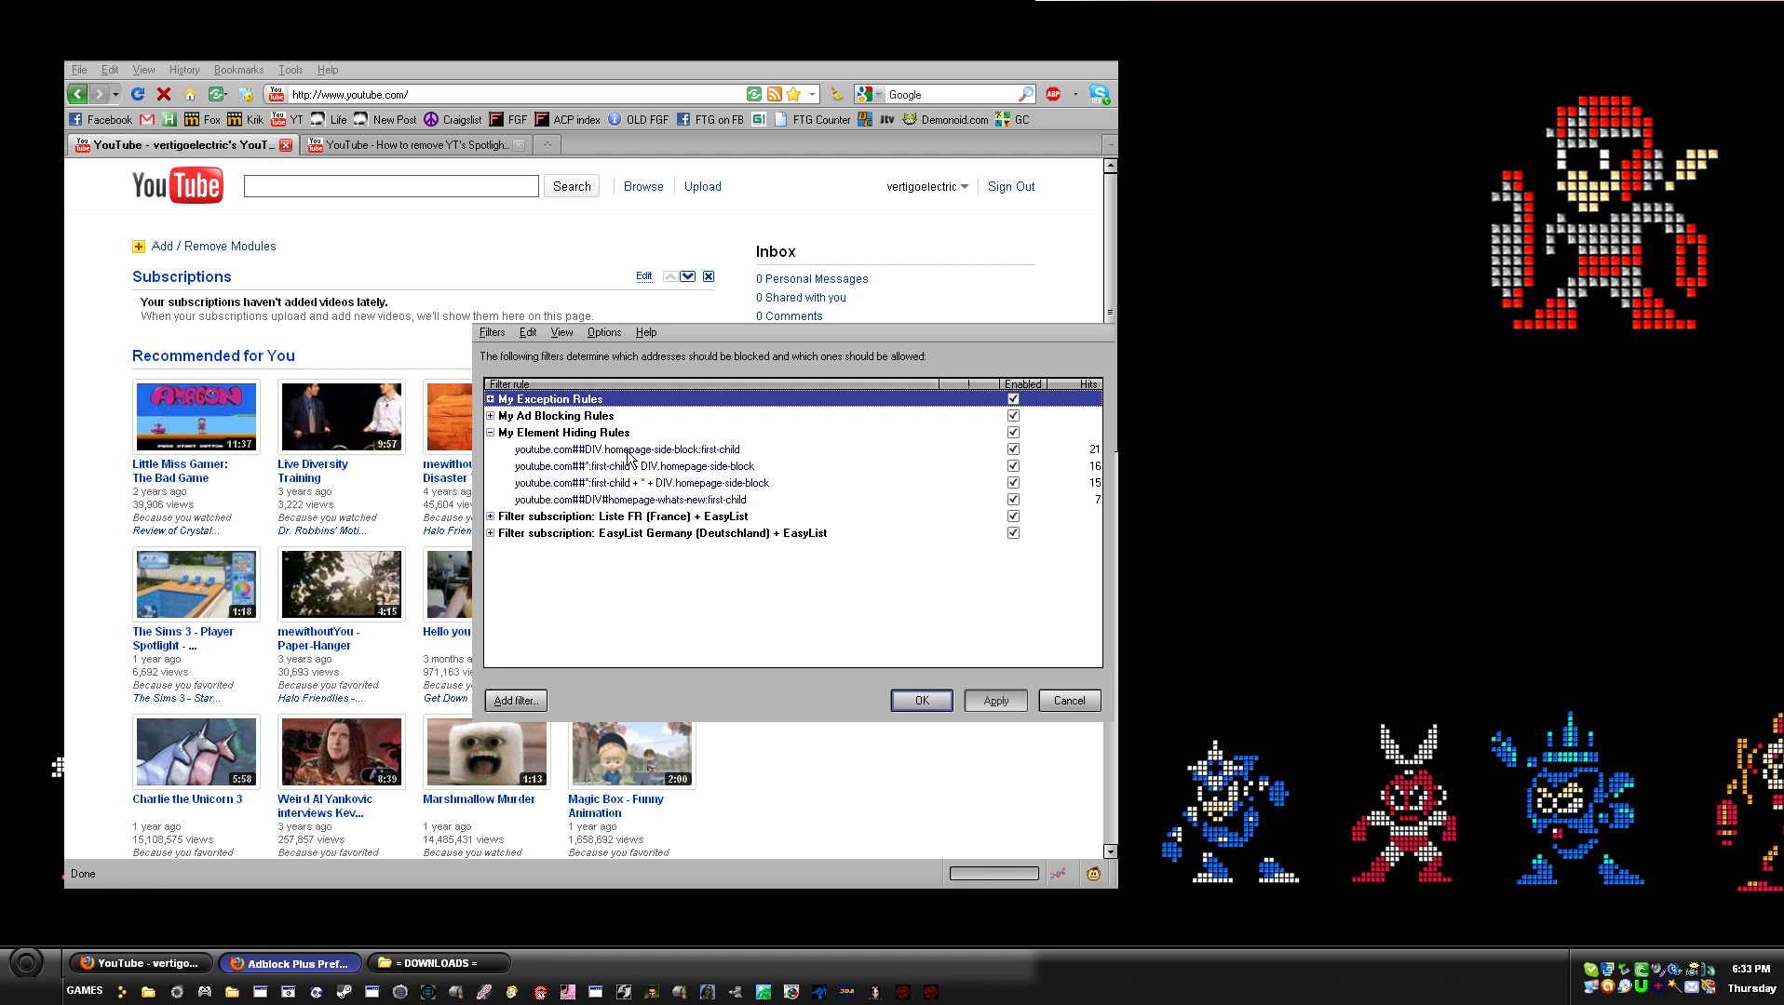
pyautogui.click(931, 702)
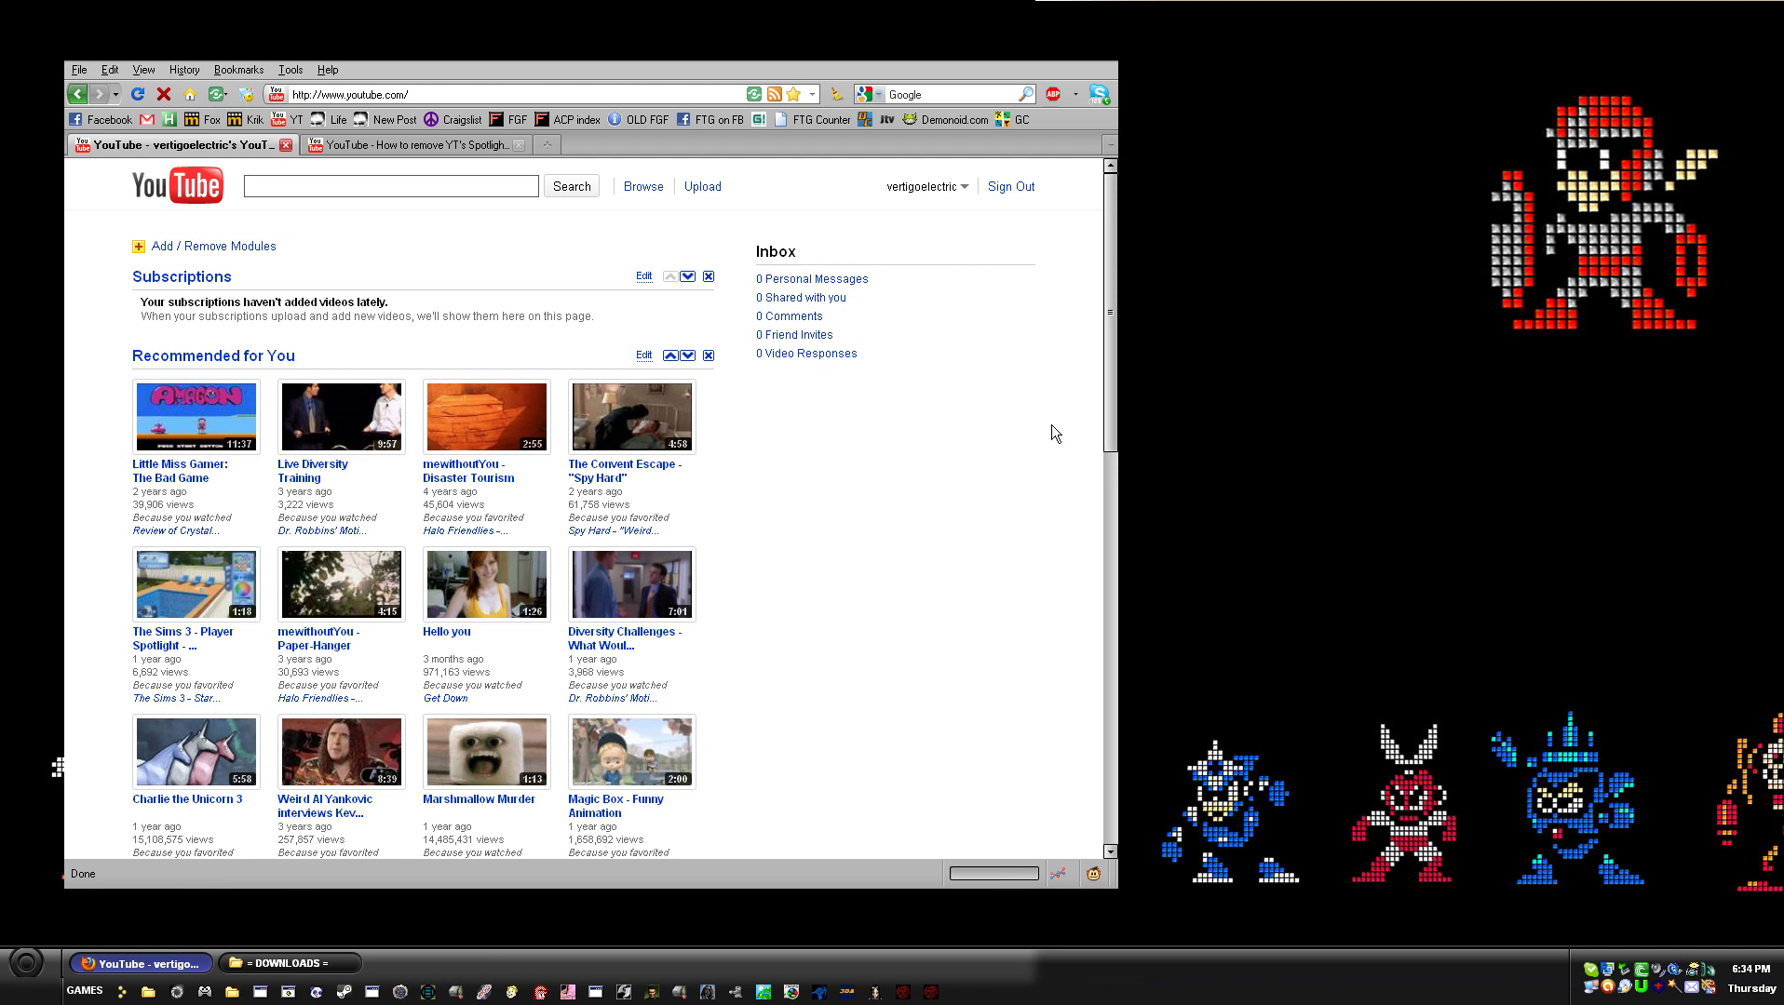
pyautogui.moveTo(1110, 375); pyautogui.dragTo(1107, 305)
pyautogui.click(398, 145)
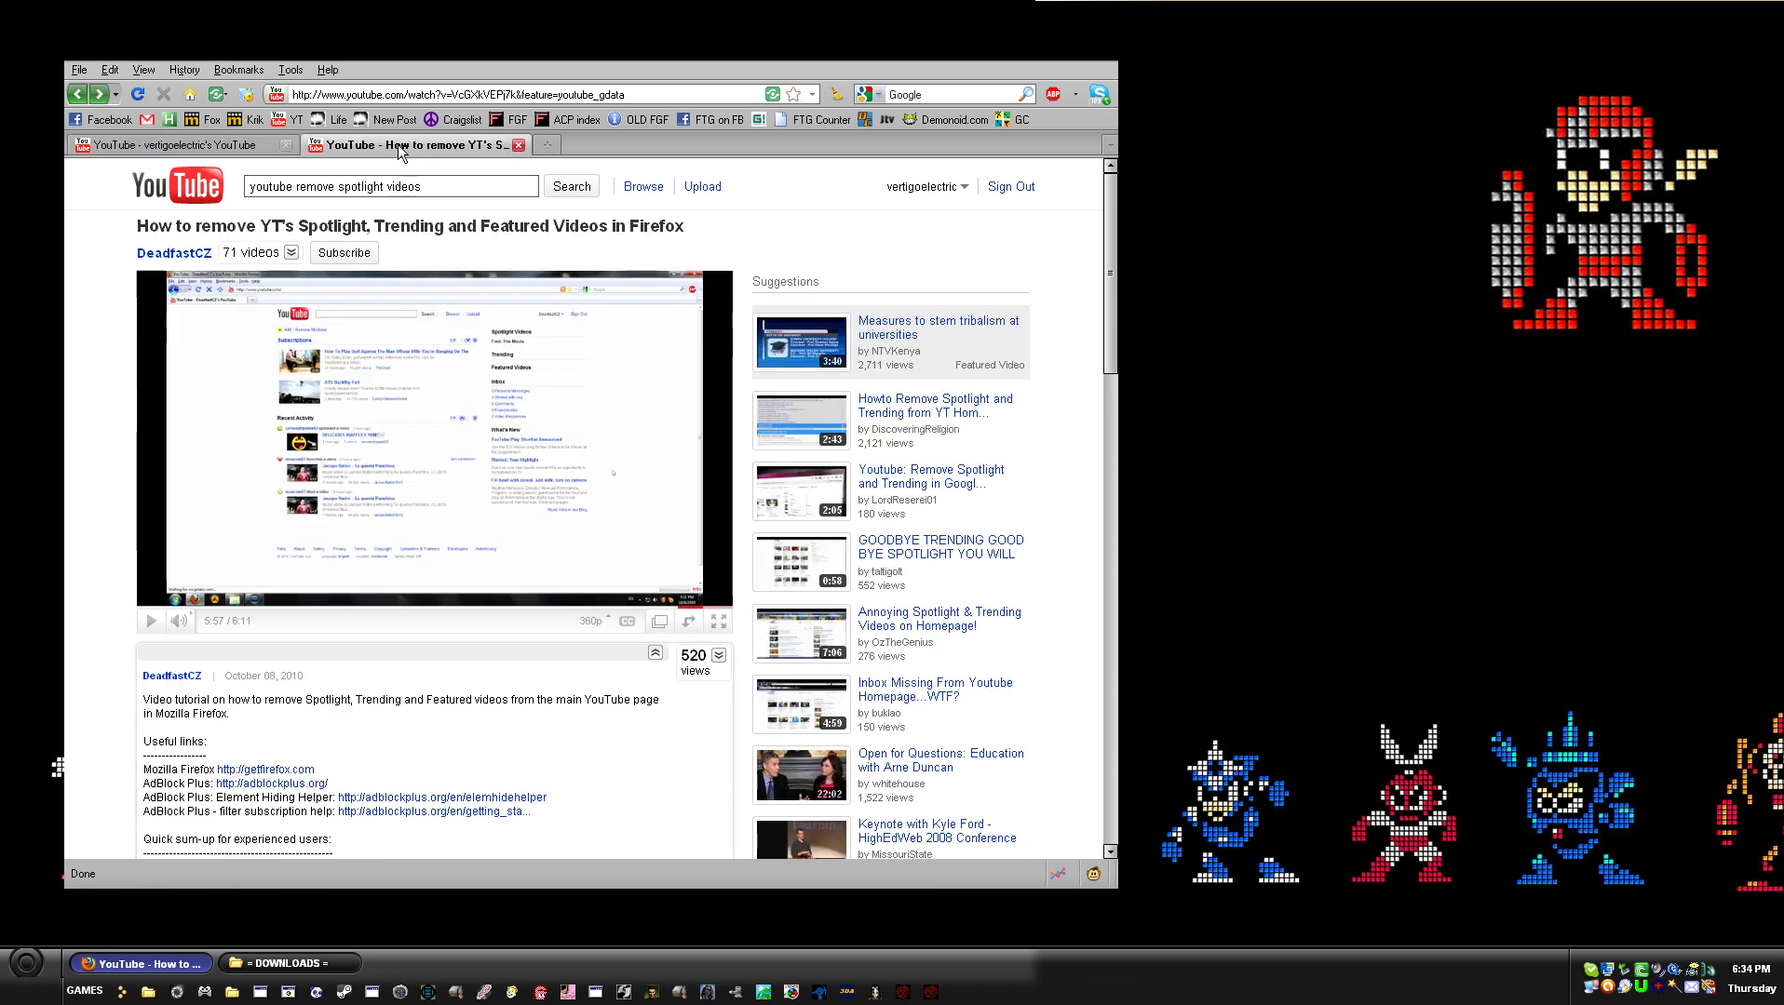
pyautogui.click(265, 145)
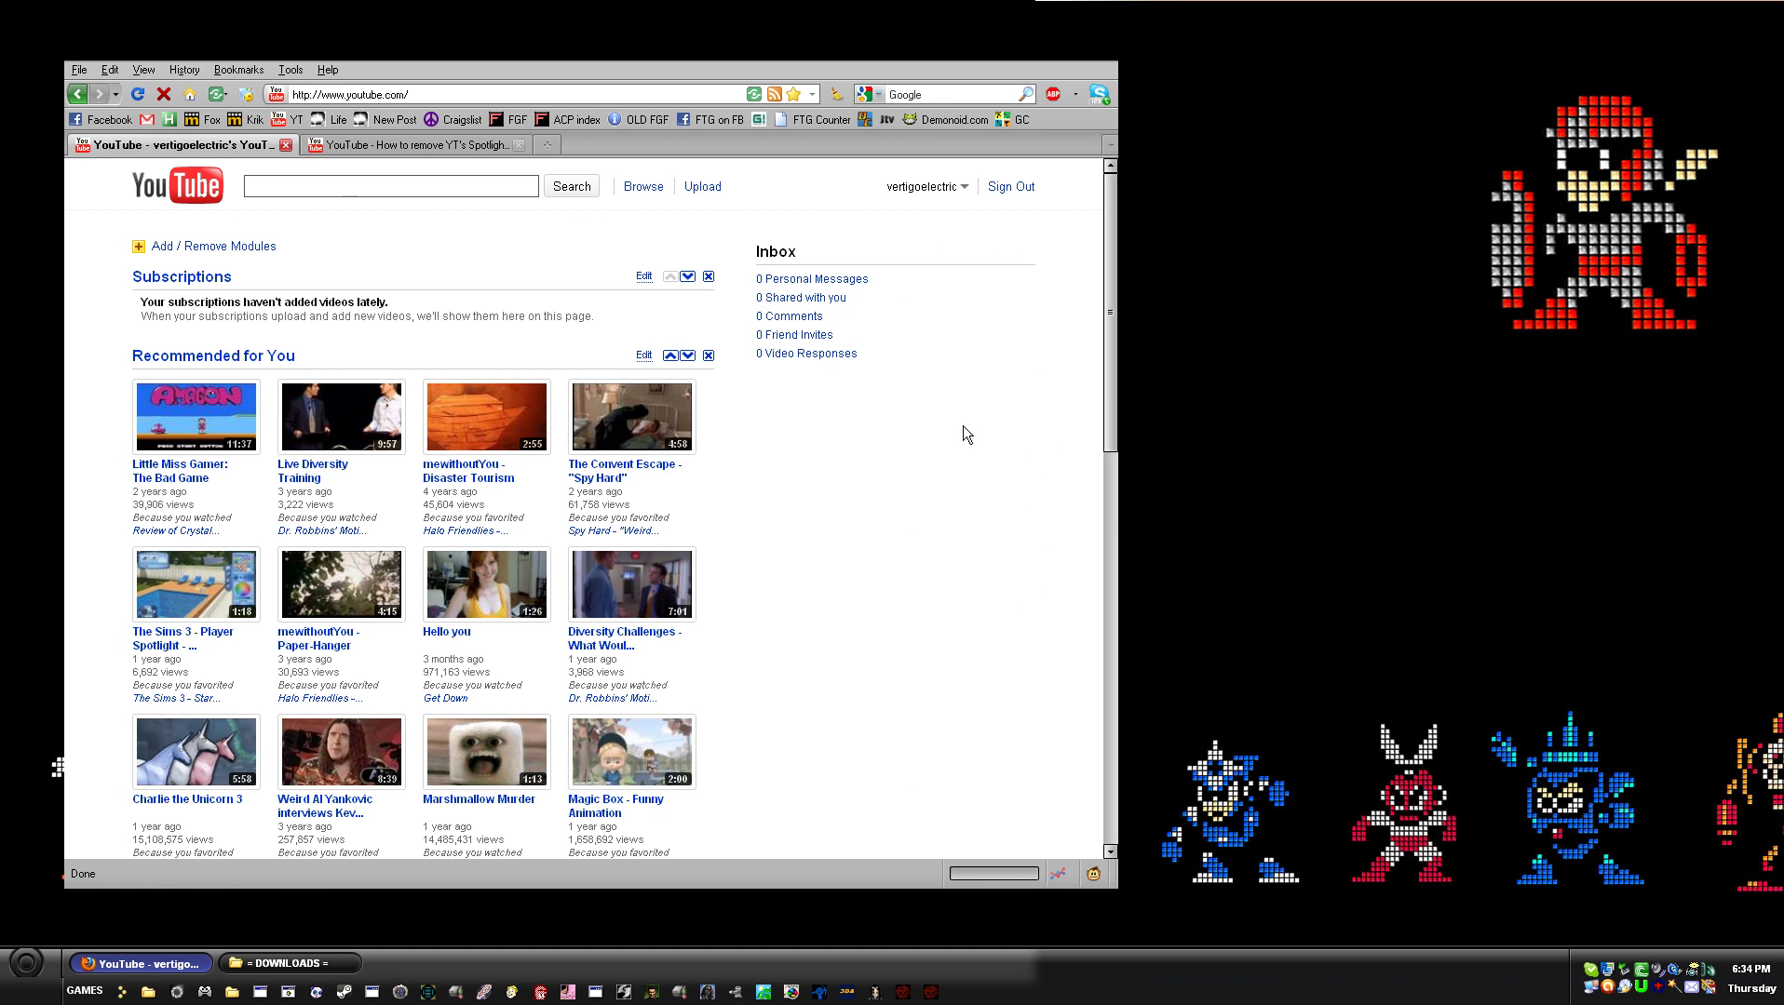
pyautogui.moveTo(1109, 417)
pyautogui.mouseDown()
pyautogui.moveTo(1108, 449)
pyautogui.moveTo(1108, 400)
pyautogui.mouseUp()
pyautogui.moveTo(1105, 396)
pyautogui.mouseDown()
pyautogui.moveTo(1071, 828)
pyautogui.moveTo(1102, 384)
pyautogui.mouseUp()
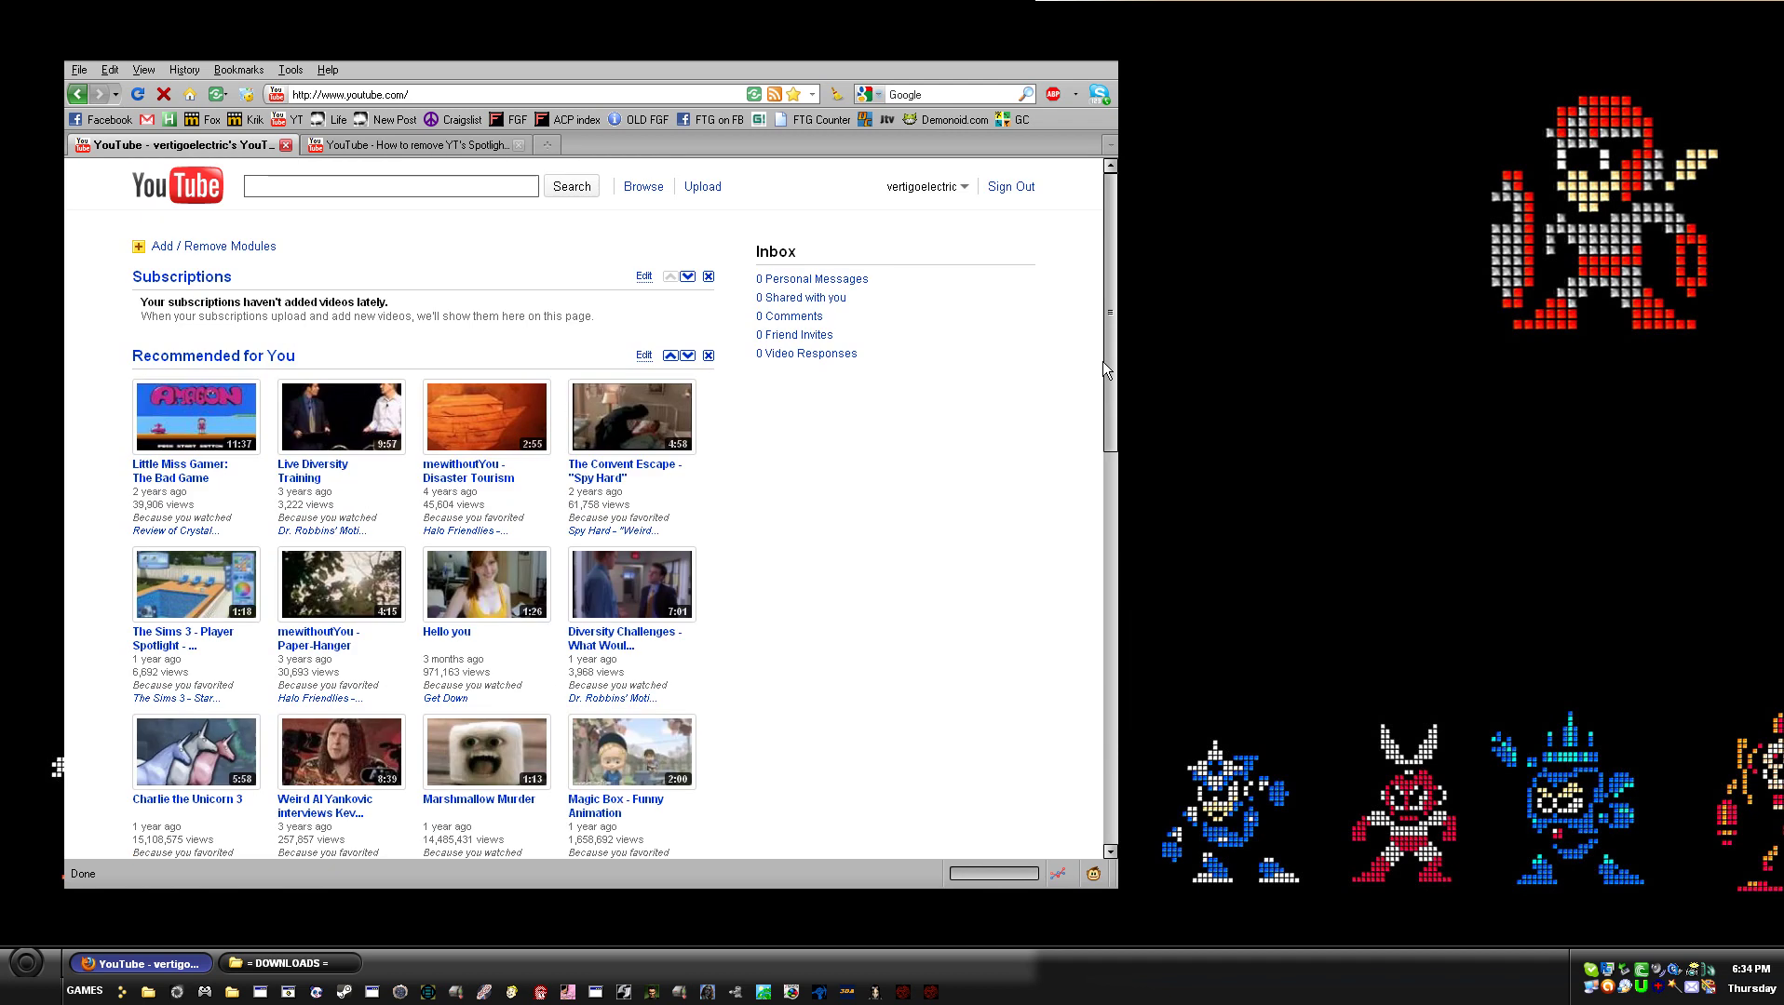